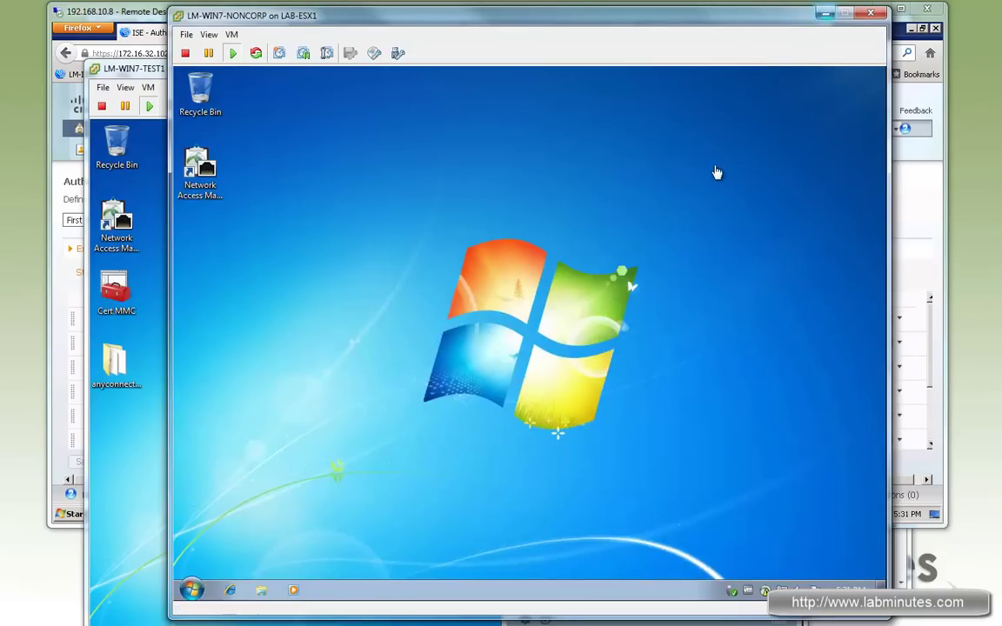
Bring up the LM-WIN7-TEST1 console showing all five adapters Disabled and AnyConnect reporting no adapters.
key(ctrl+d)
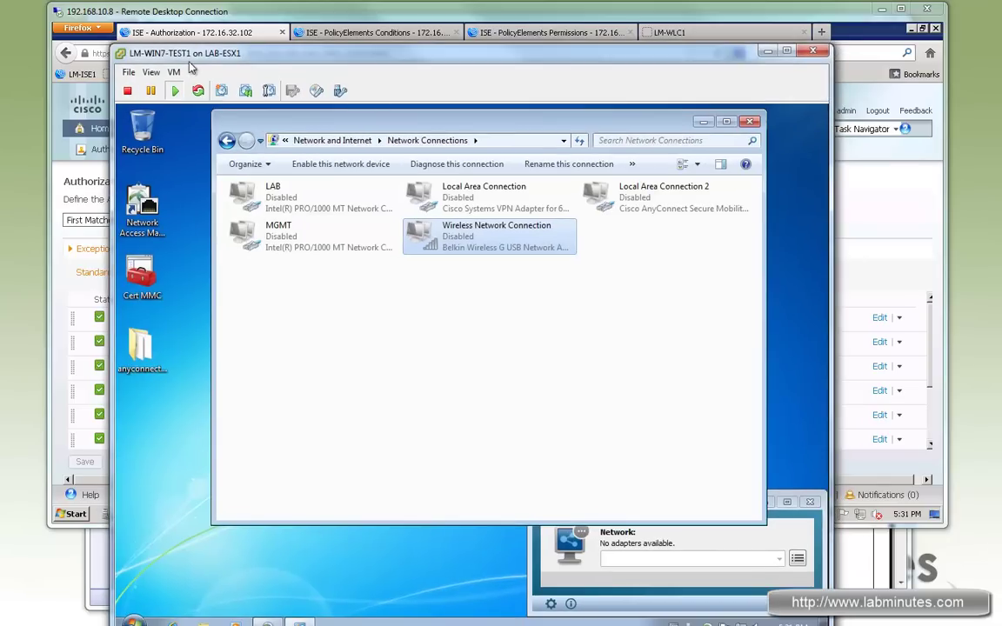
drag(333, 48, 351, 37)
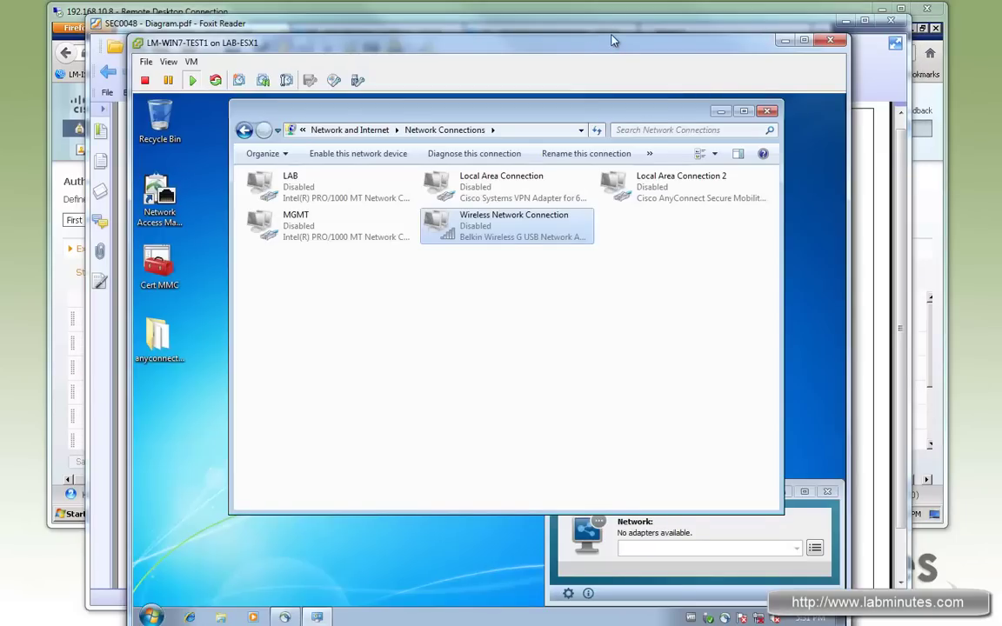
drag(612, 40, 621, 29)
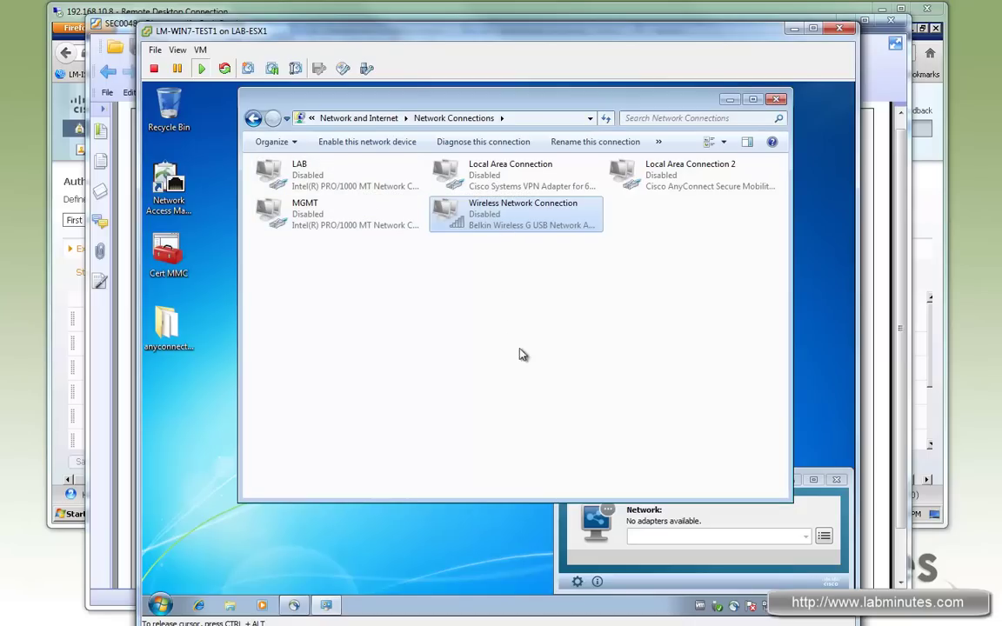
click(421, 316)
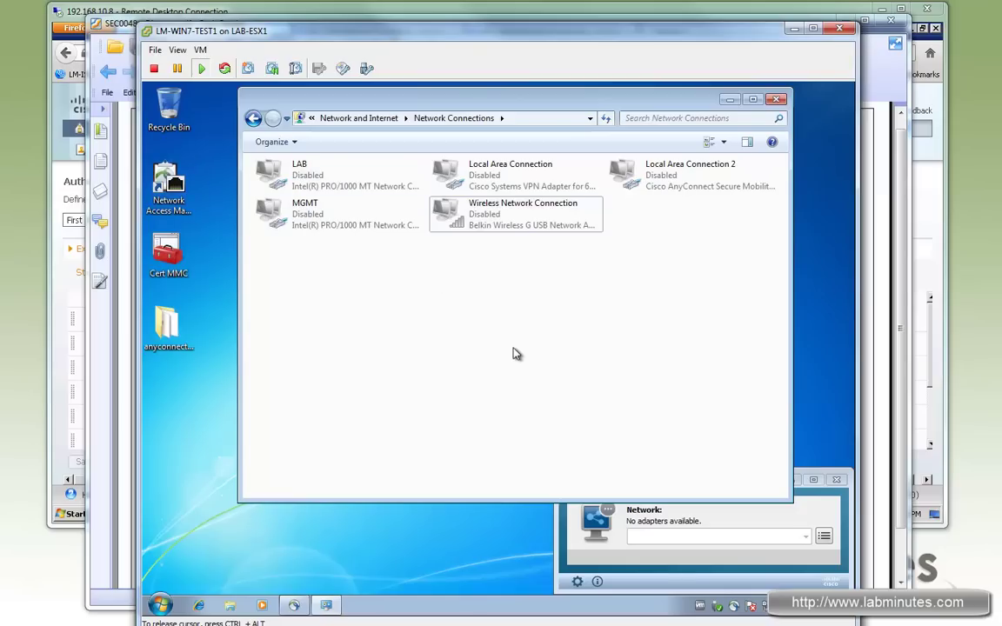
click(677, 581)
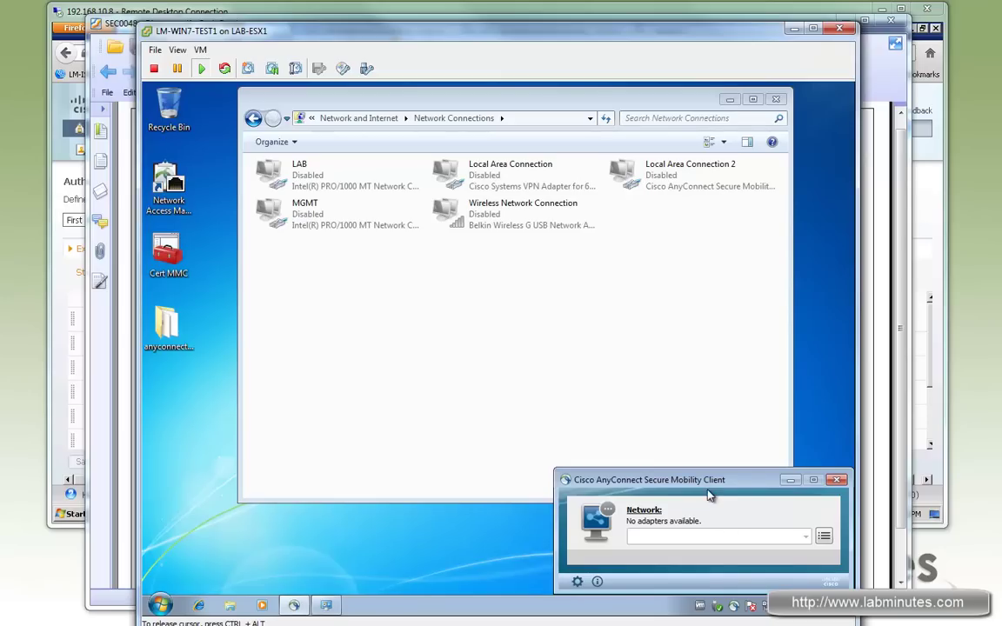
Launch the Network Access Manager Profile Editor and position its window.
click(191, 231)
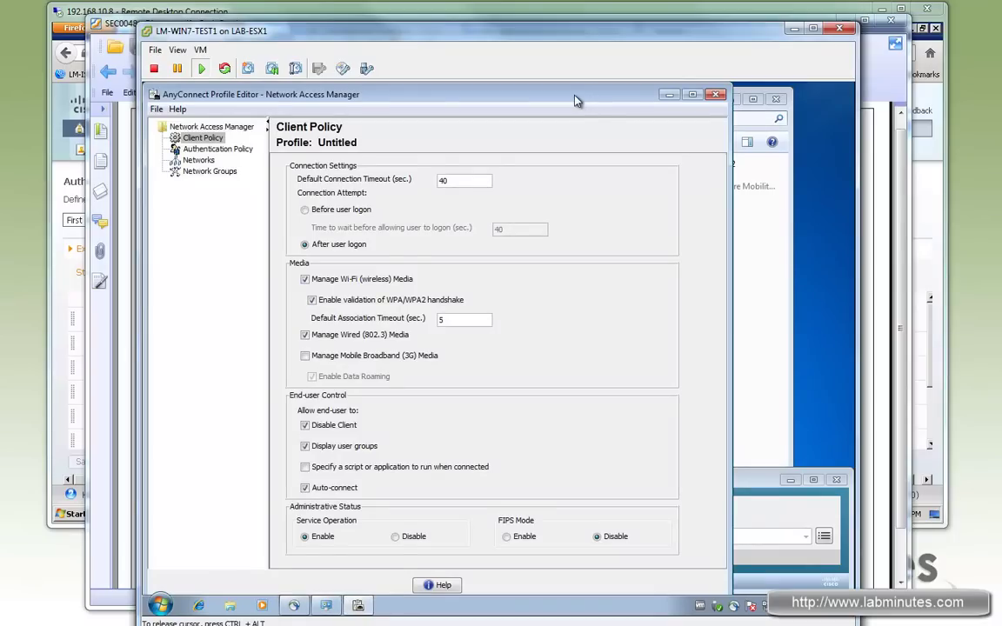
drag(574, 102, 599, 122)
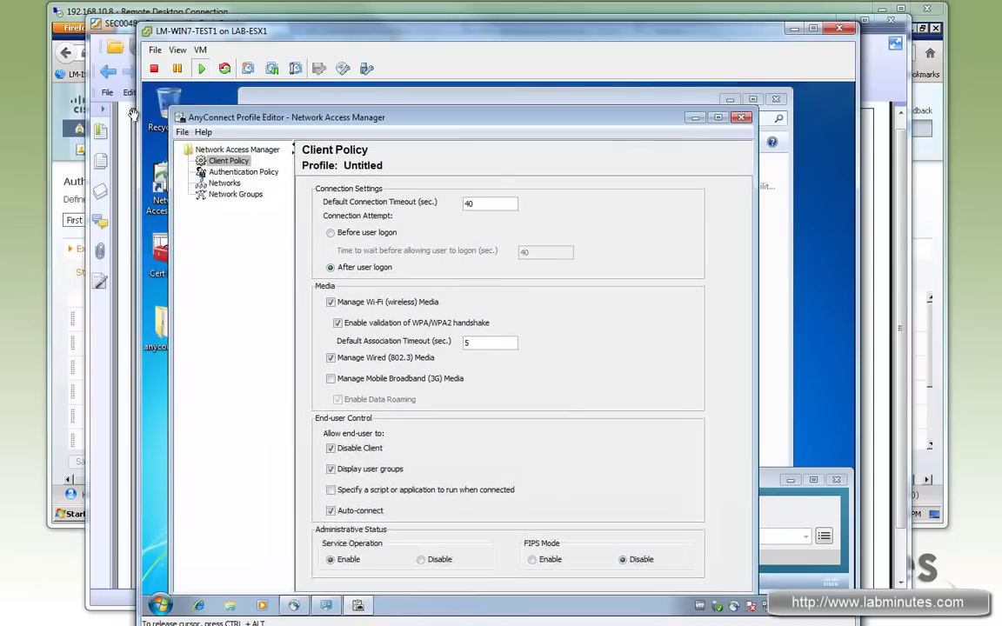
drag(174, 112, 216, 149)
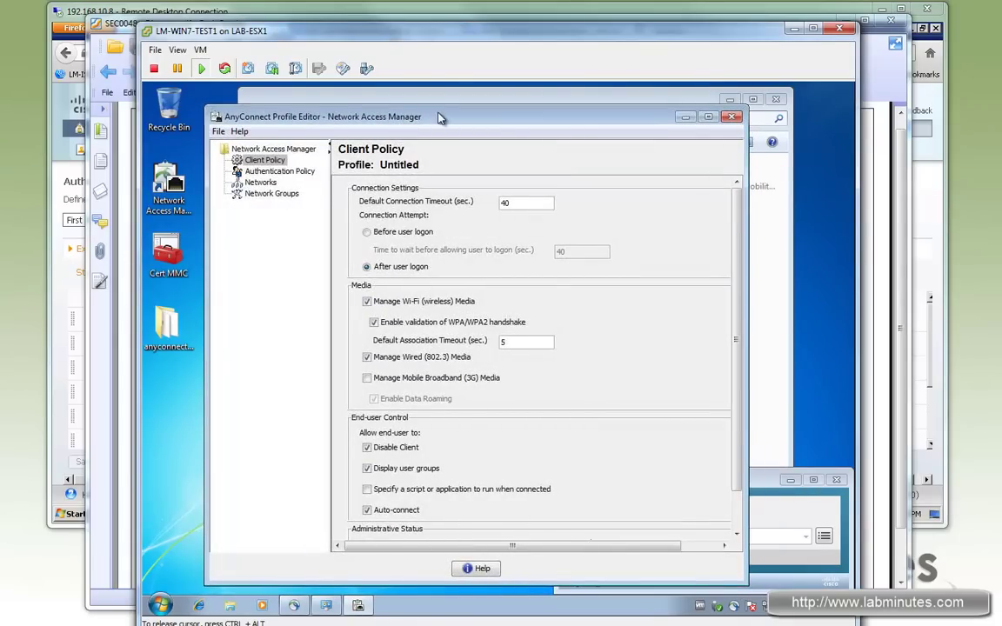
drag(443, 118, 438, 118)
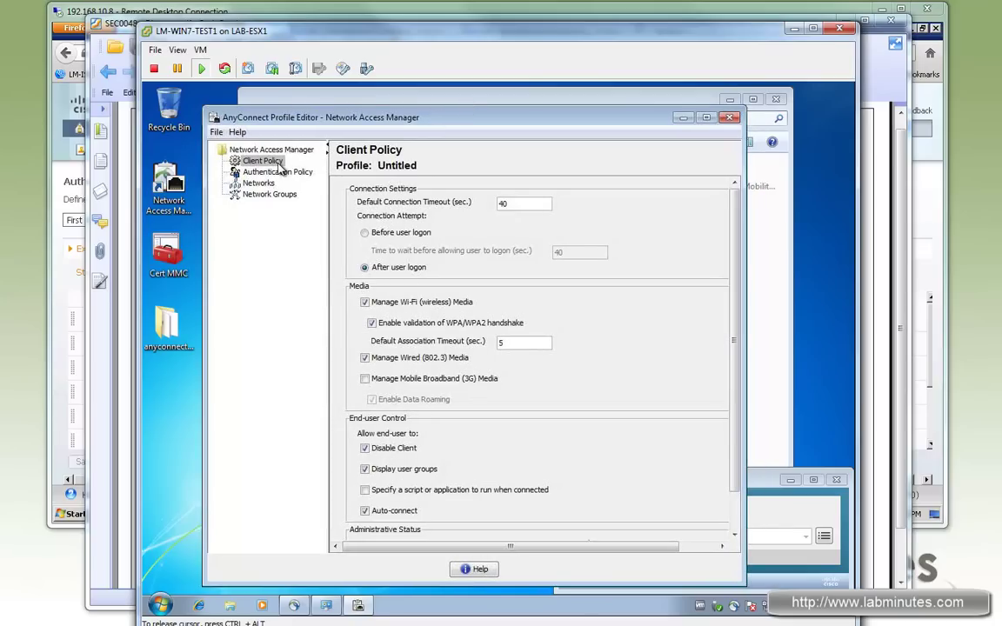
Delete the default 'wired' network from the Networks list.
click(258, 183)
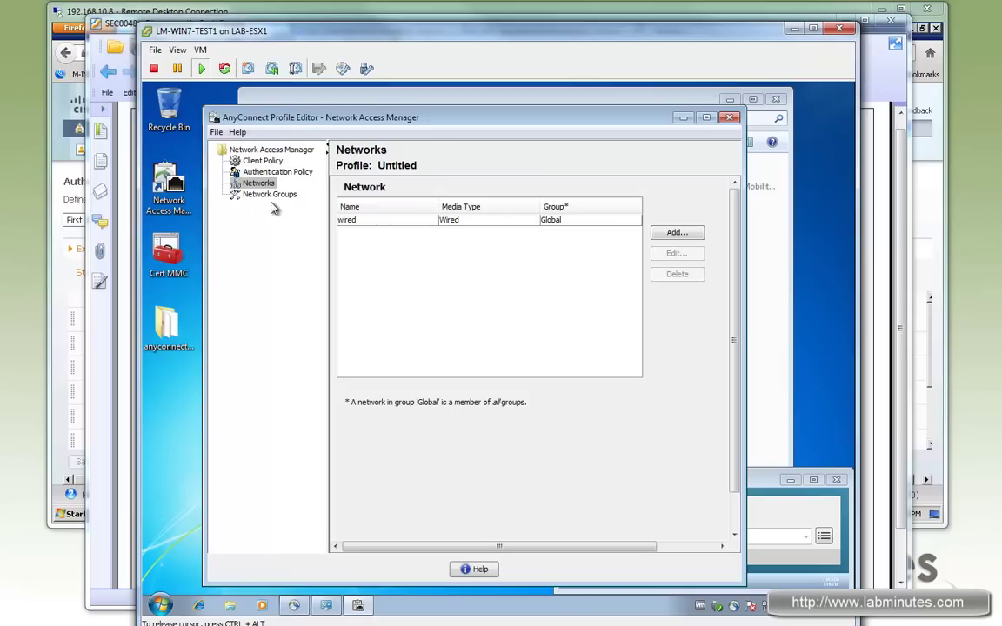
click(367, 222)
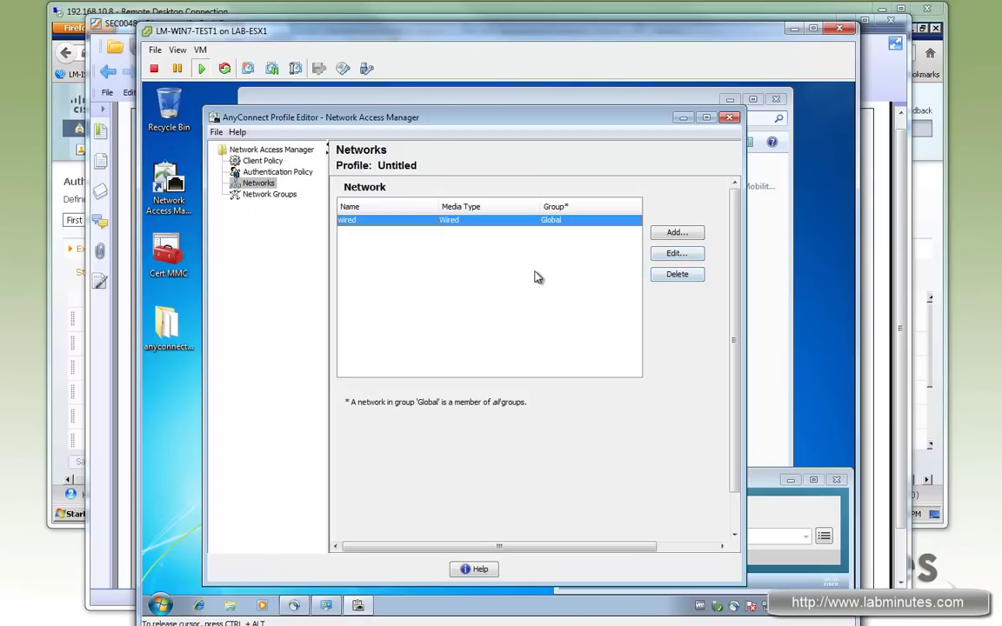
click(678, 277)
Add a network named LM-WIRED, available in all groups (Global), with Wired (802.3) media.
click(677, 233)
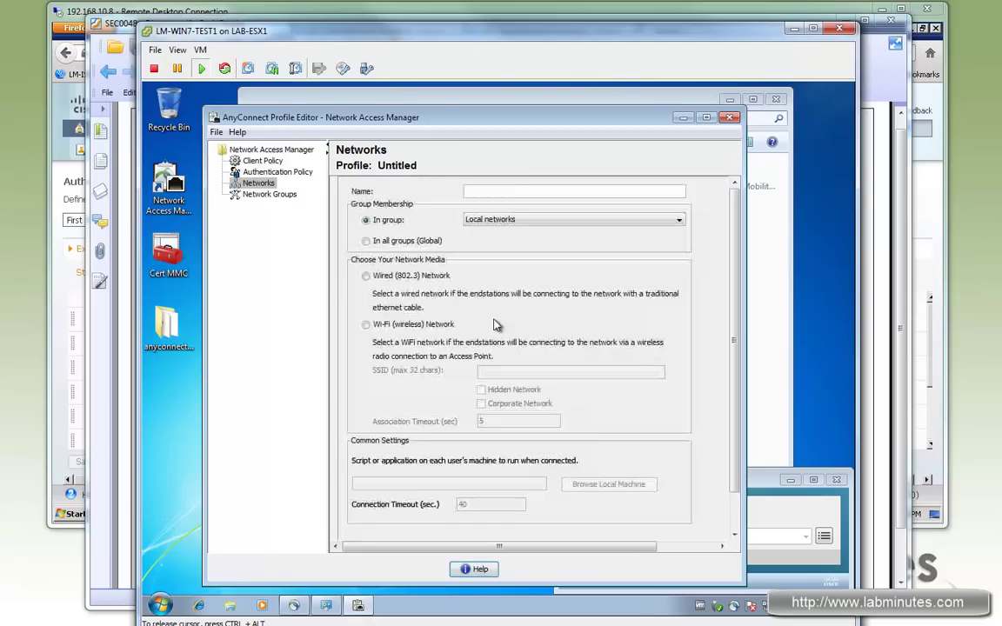
click(510, 191)
text(LM-WIRED)
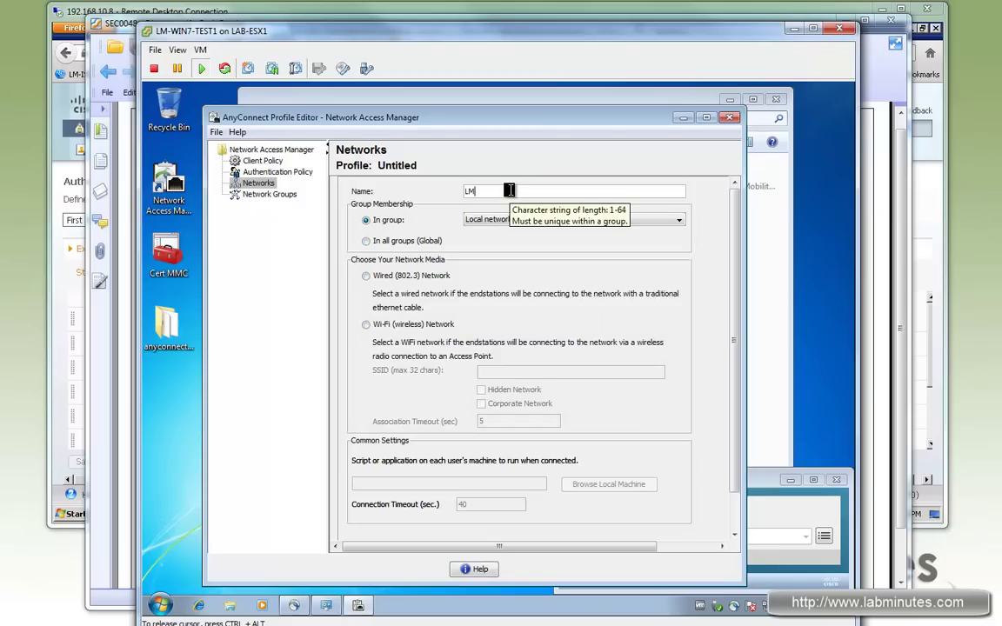
click(367, 241)
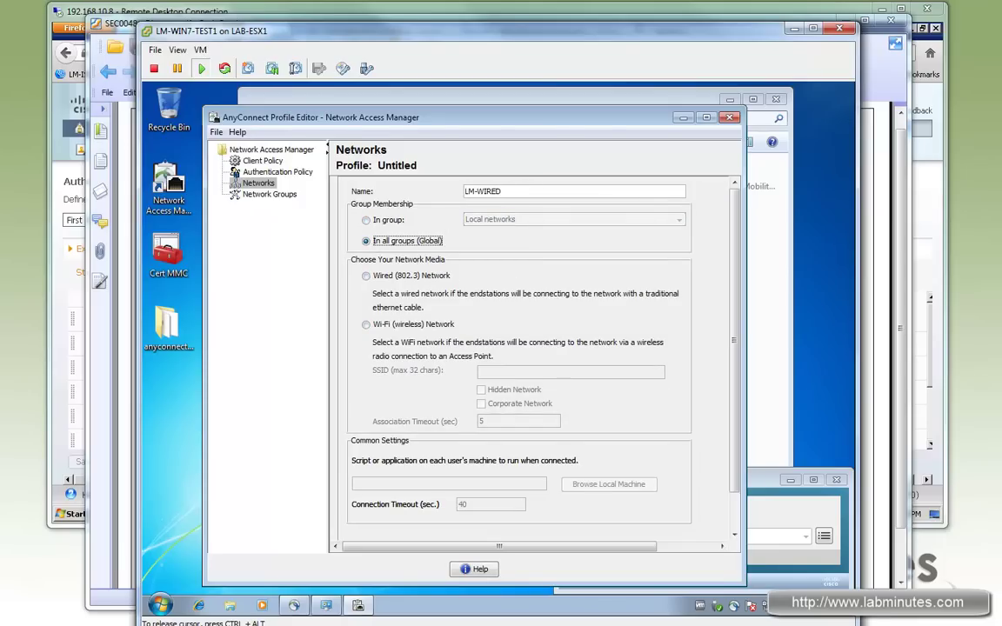
click(367, 277)
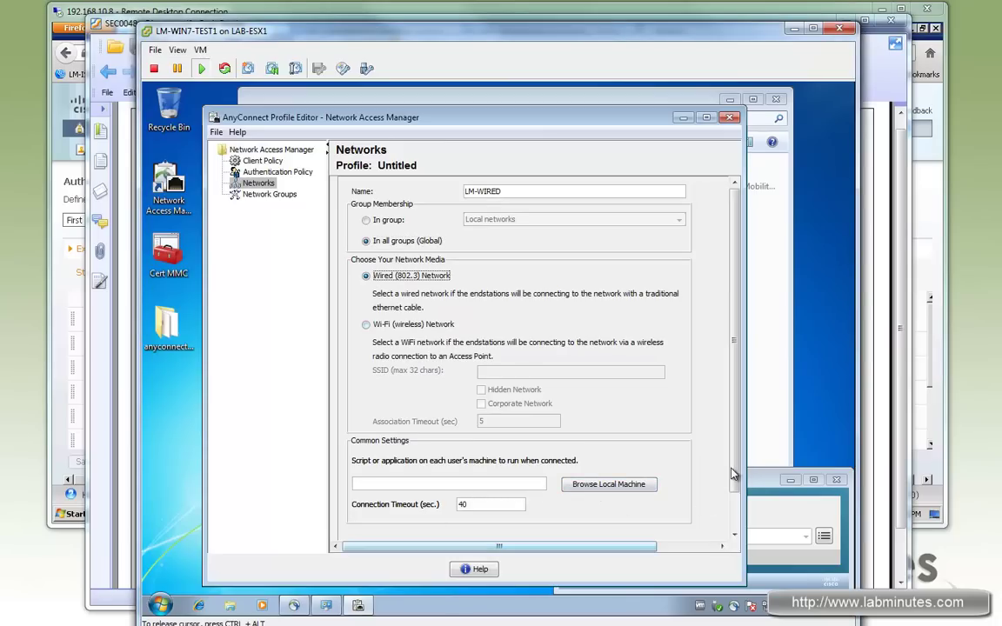
scroll(721, 524, down, 2)
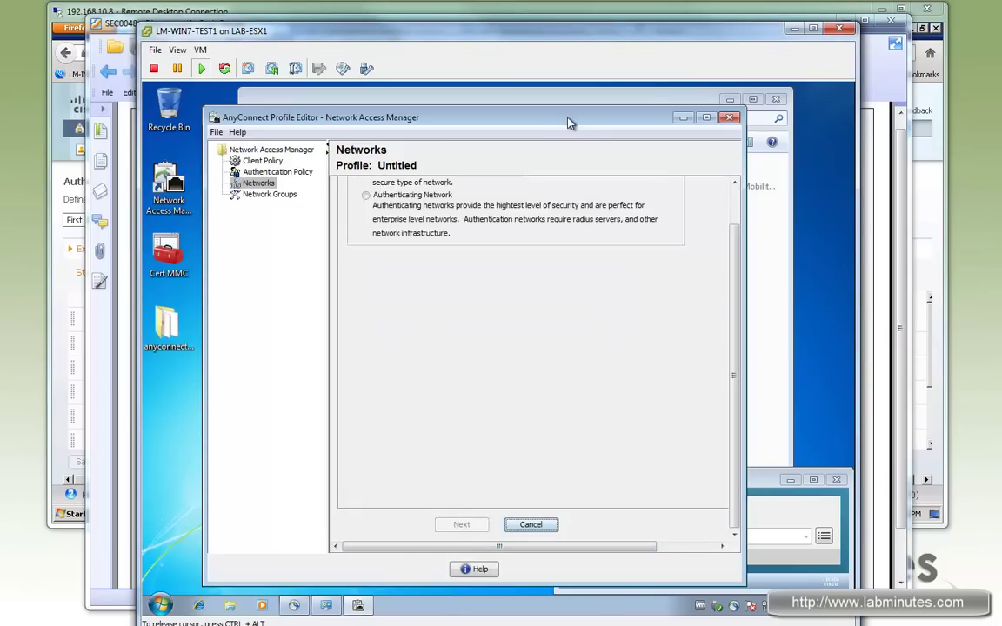
Make LM-WIRED an Authenticating Network using a Machine and User Connection.
drag(572, 106, 572, 91)
click(366, 223)
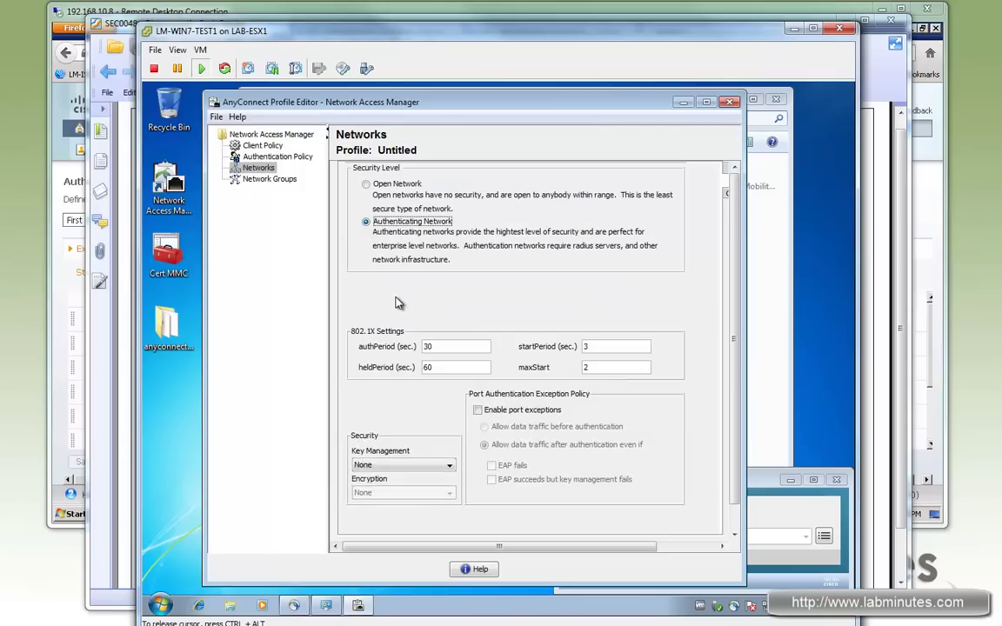
scroll(466, 446, down, 1)
click(460, 525)
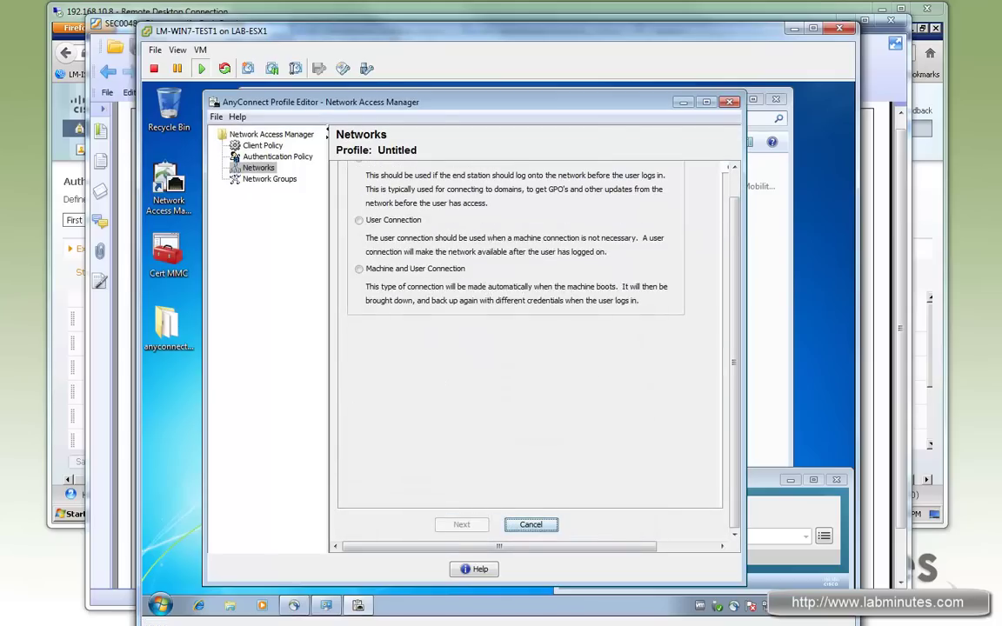
click(359, 270)
click(462, 525)
Set machine EAP-FAST with fast reconnect and EAP-GTC off, unauthenticated PAC provisioning on.
scroll(735, 200, up, 2)
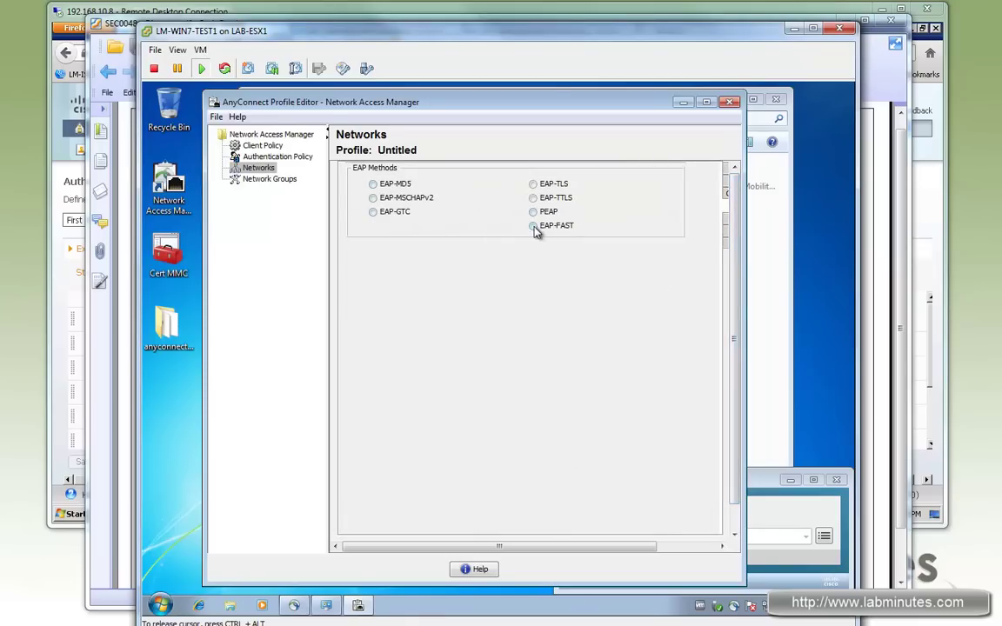
click(534, 226)
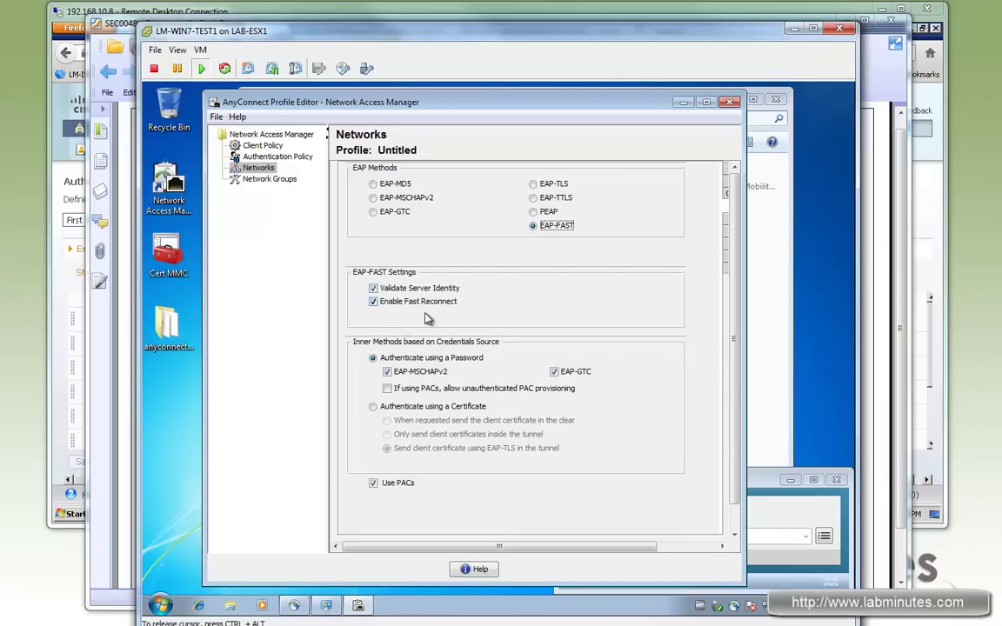
click(375, 302)
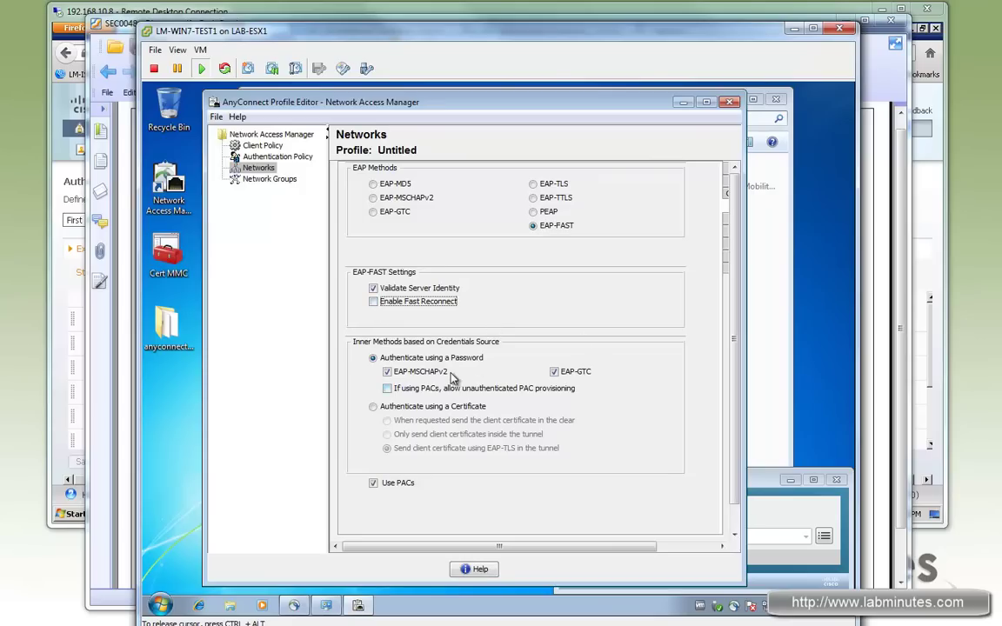
click(388, 389)
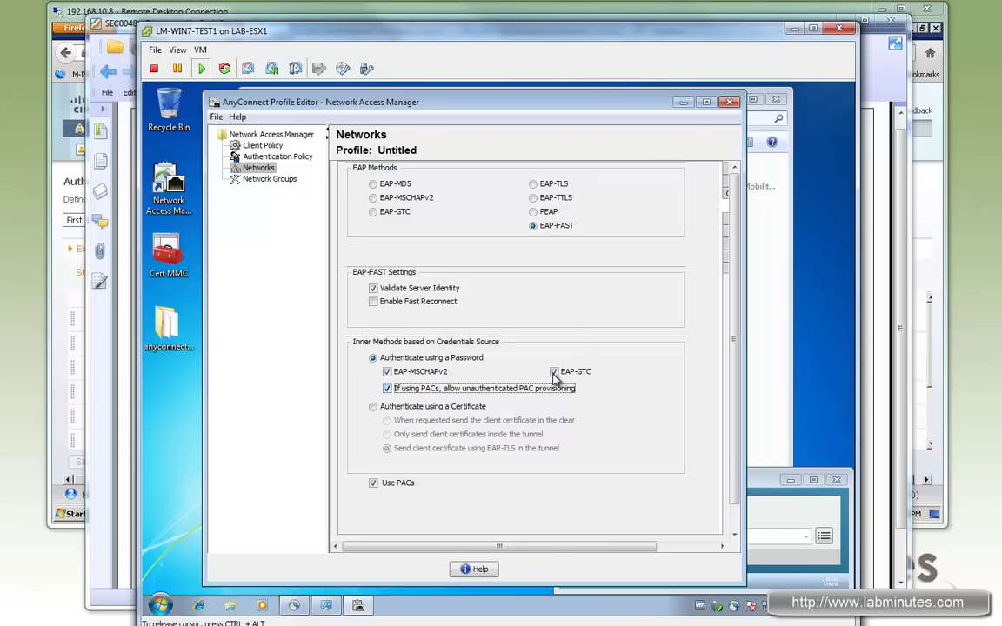
click(555, 372)
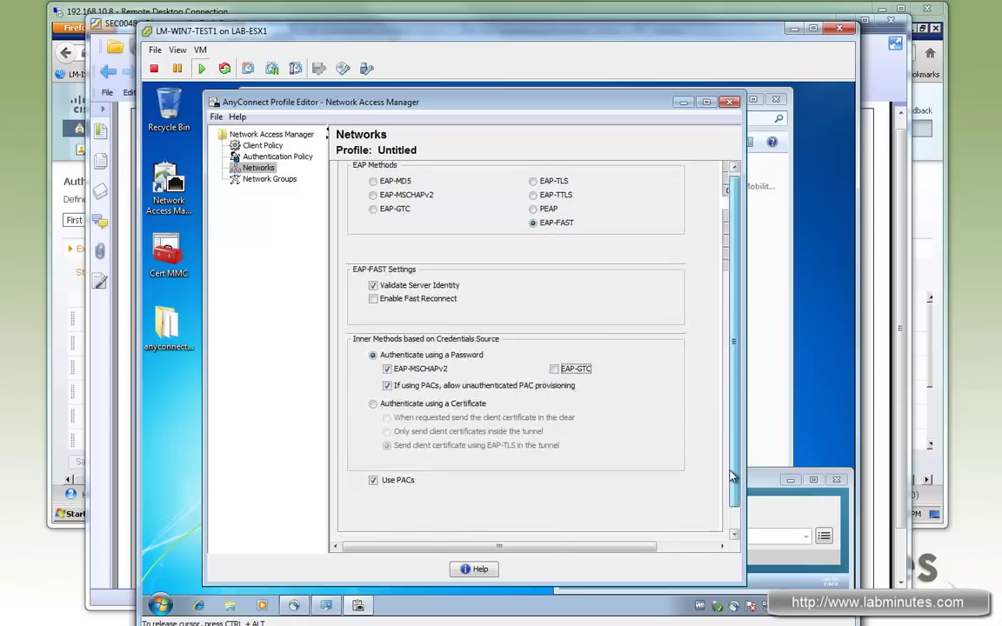
scroll(734, 452, down, 3)
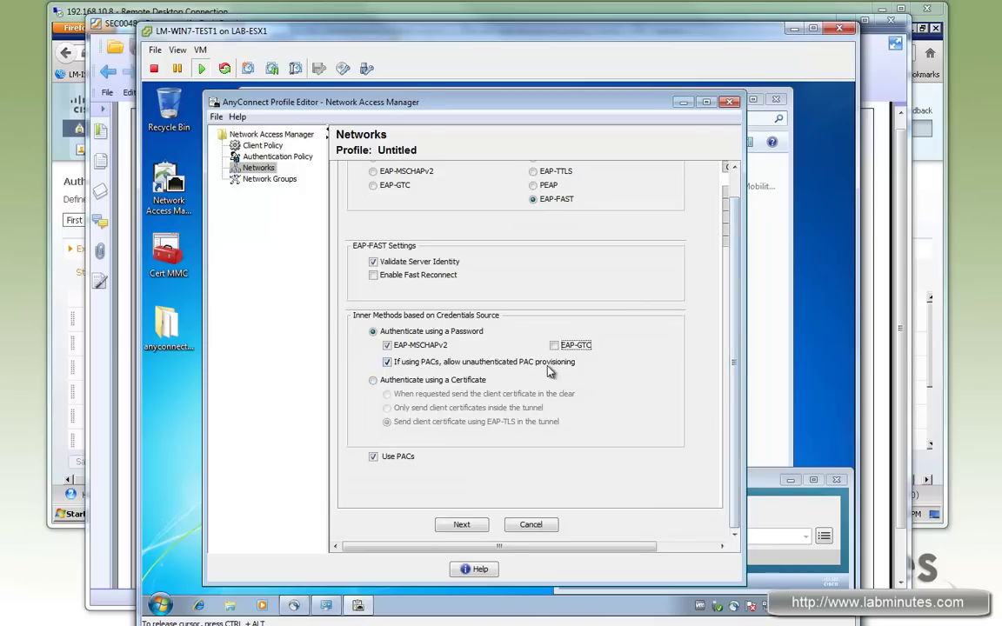
Keep Trust any Root CA, default PAC files and machine credentials, reaching the user EAP methods.
click(475, 526)
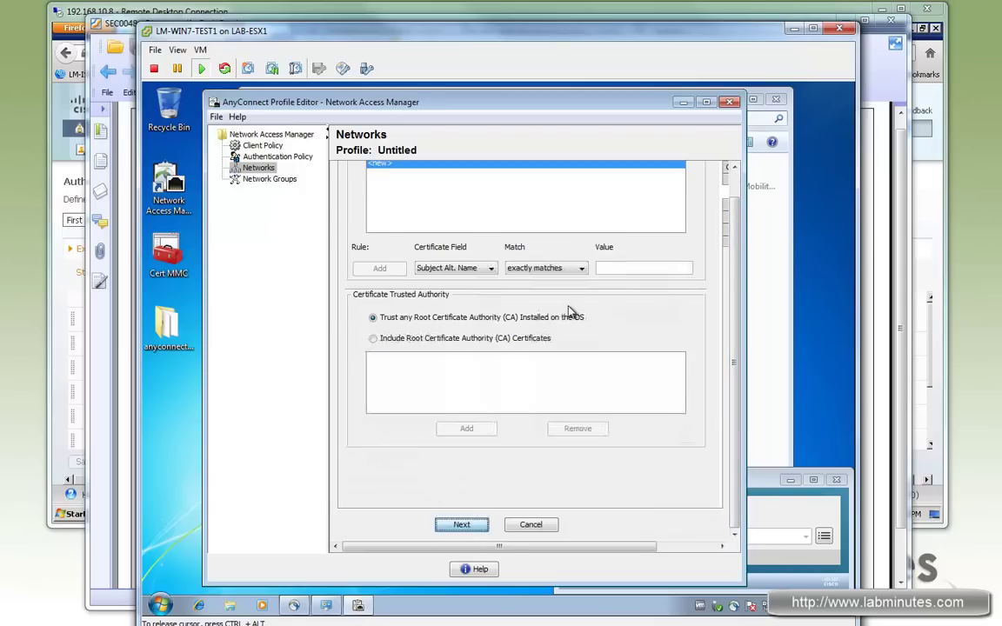
scroll(592, 244, up, 3)
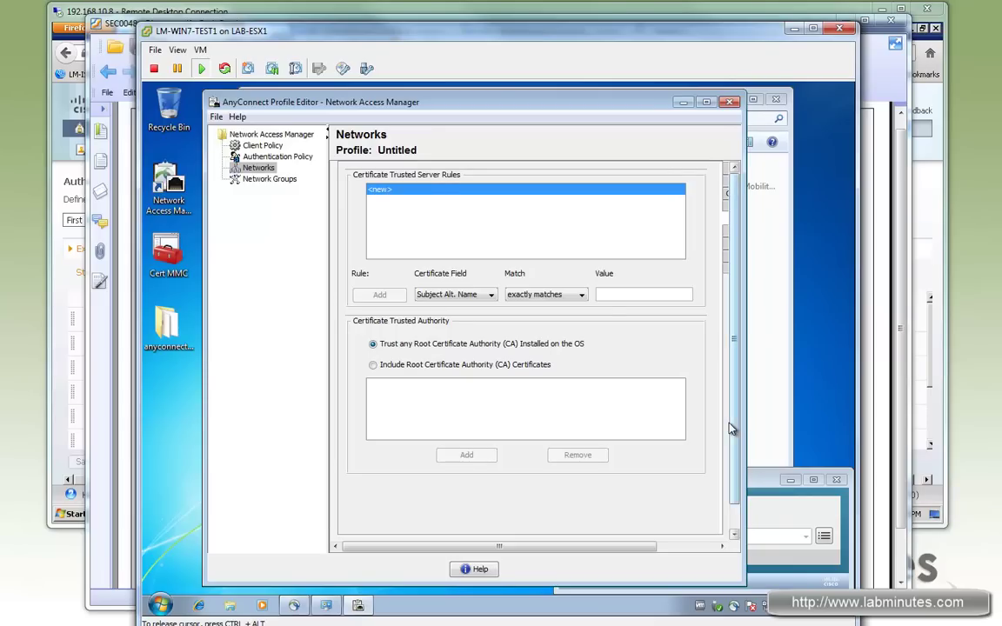
scroll(731, 428, down, 1)
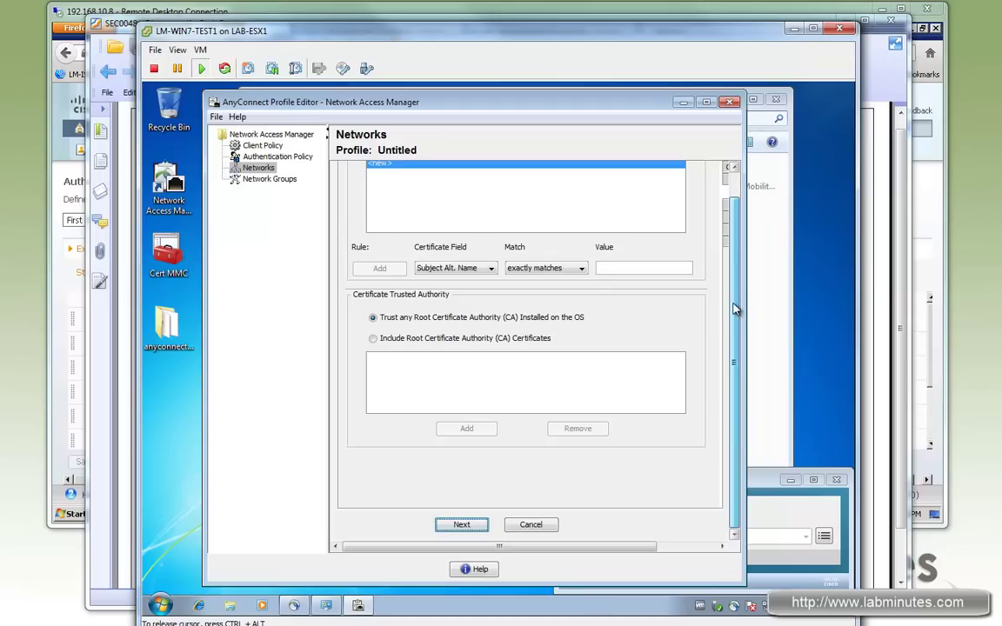
scroll(731, 330, up, 1)
scroll(737, 197, down, 1)
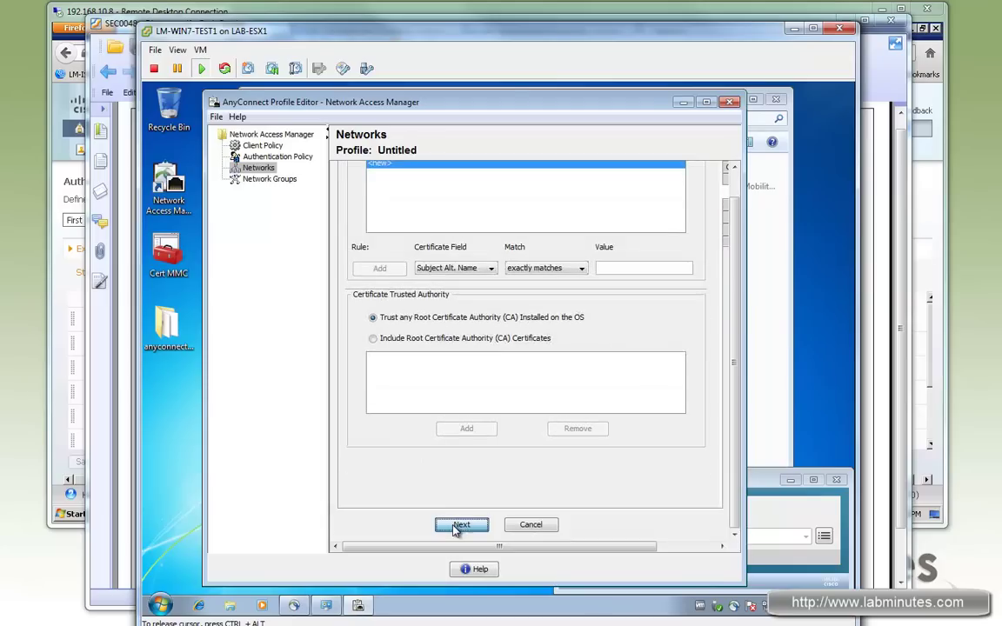
click(459, 524)
scroll(726, 261, up, 1)
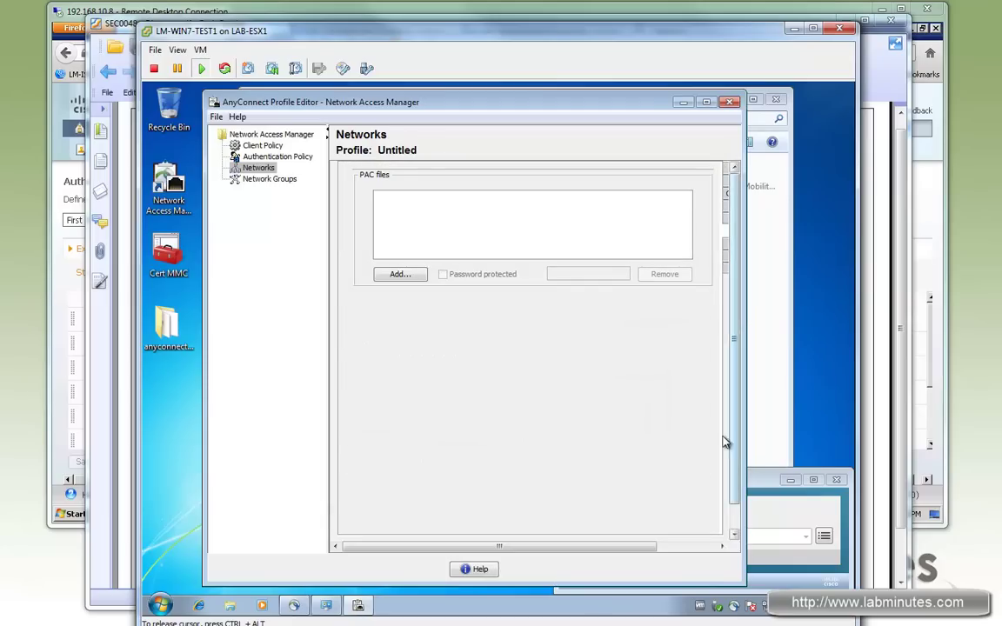
scroll(682, 440, down, 1)
click(470, 527)
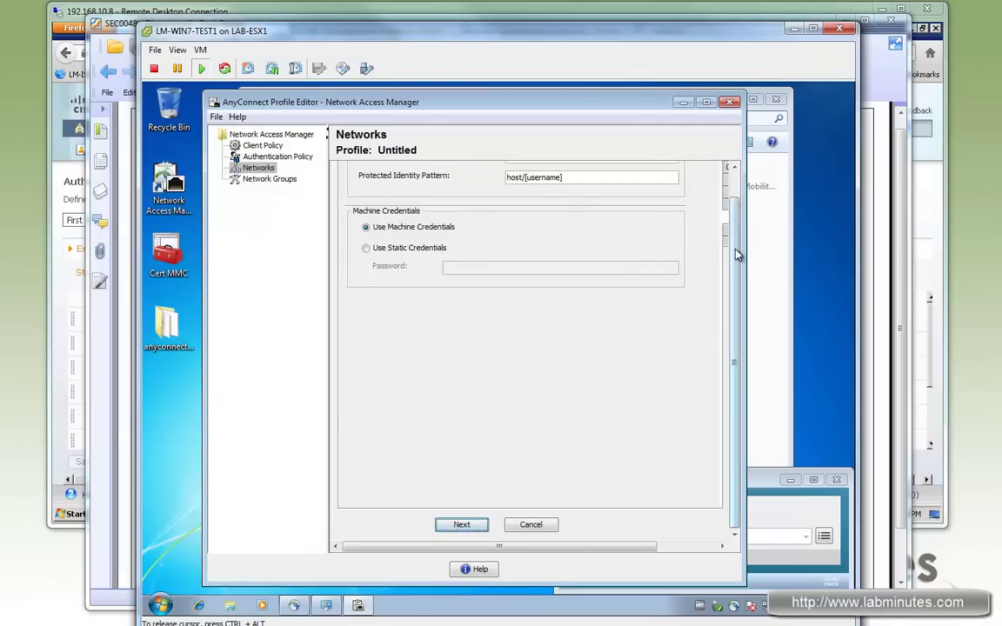
scroll(545, 115, up, 1)
drag(548, 83, 548, 74)
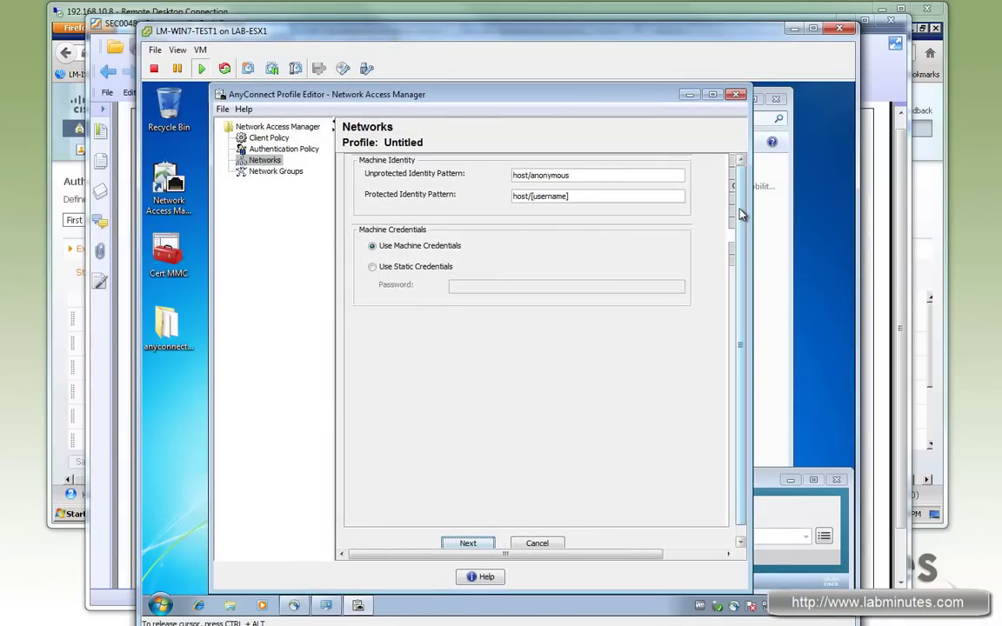
click(475, 543)
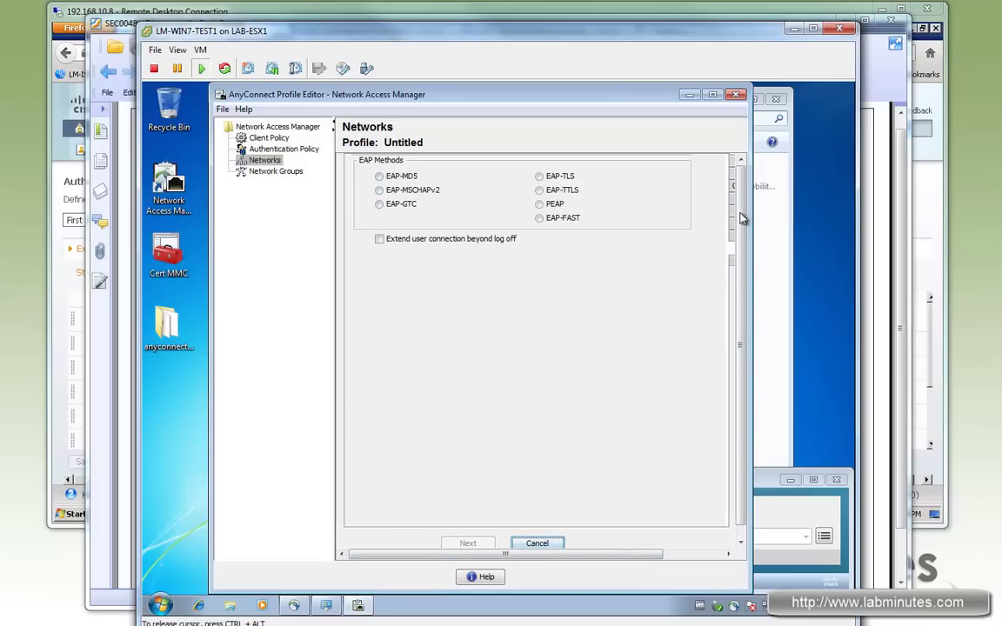
Set LM-WIRED's user method to EAP-FAST, fast reconnect and EAP-GTC off, unauthenticated PAC provisioning on.
click(540, 218)
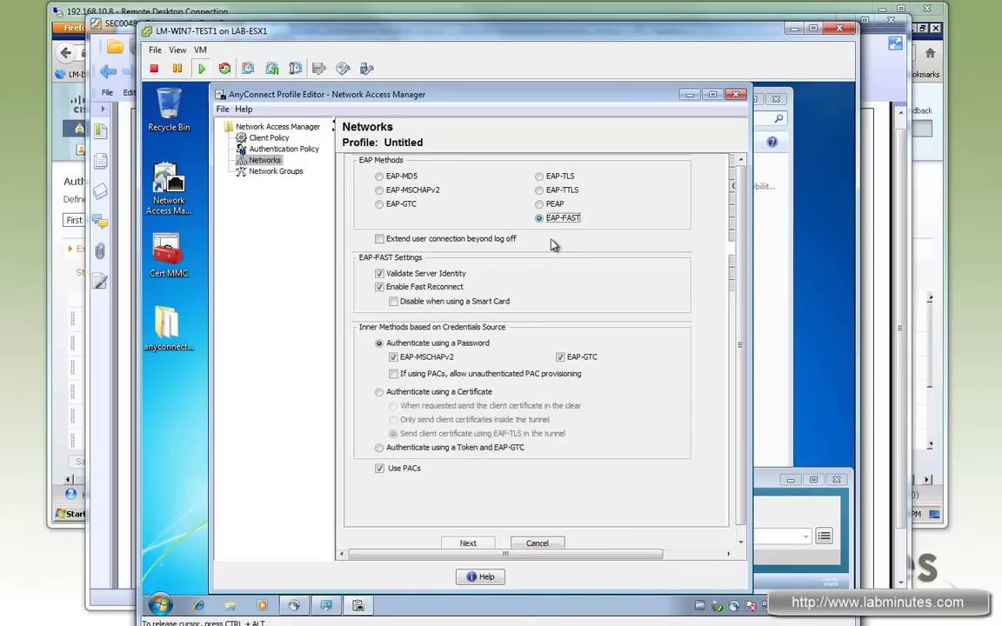
click(379, 287)
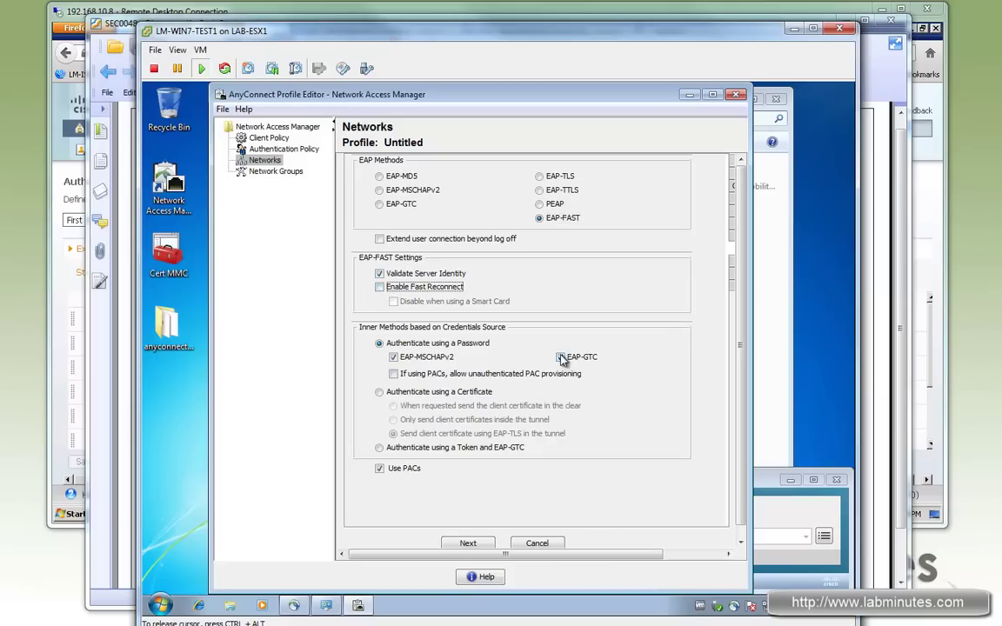
click(561, 357)
click(393, 374)
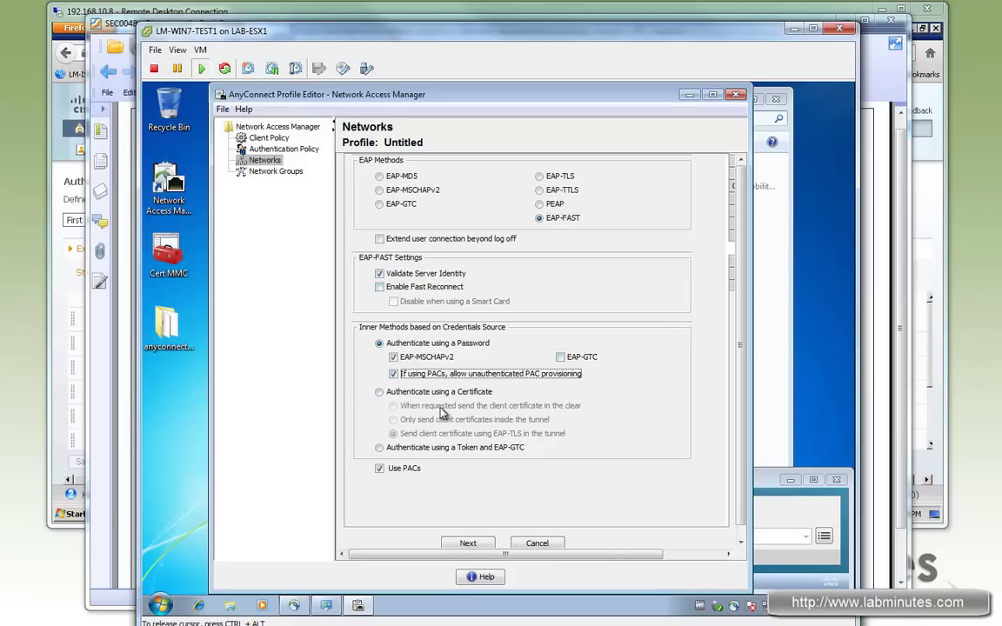
Accept default user certificate trust, PAC files and identity settings for LM-WIRED.
click(468, 543)
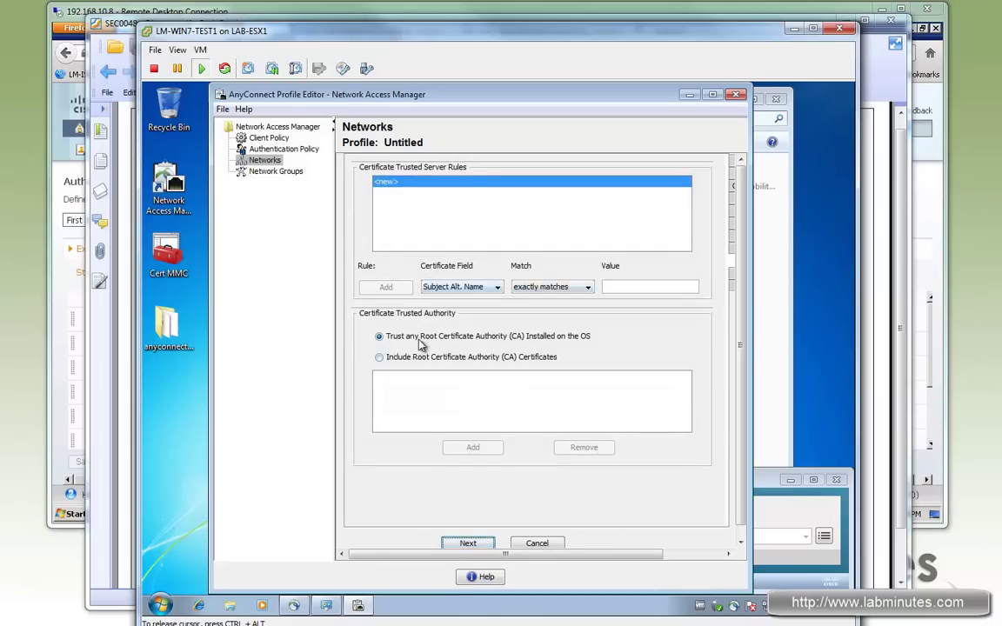
click(468, 543)
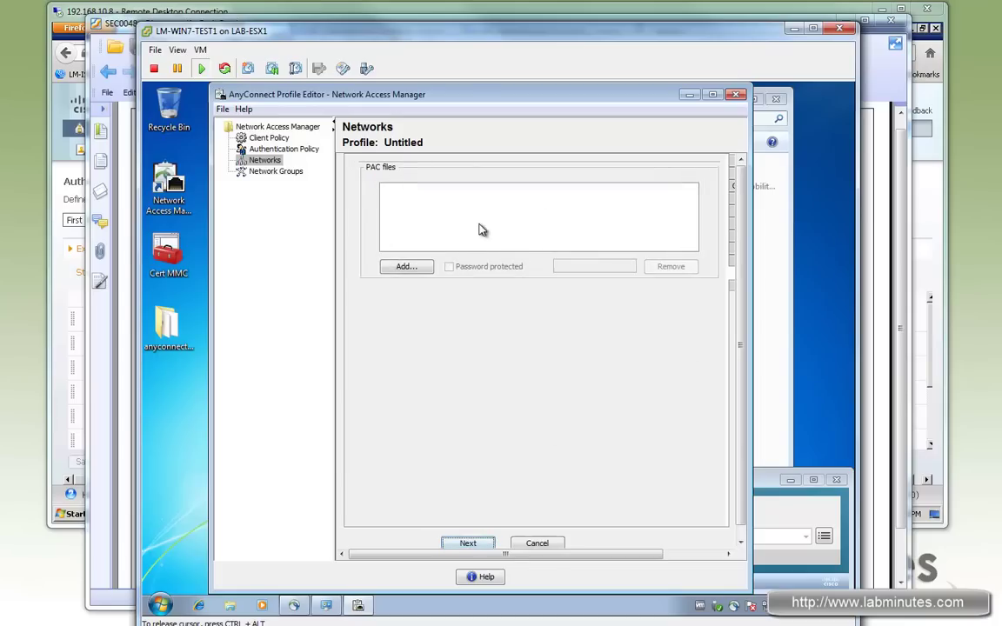
click(475, 544)
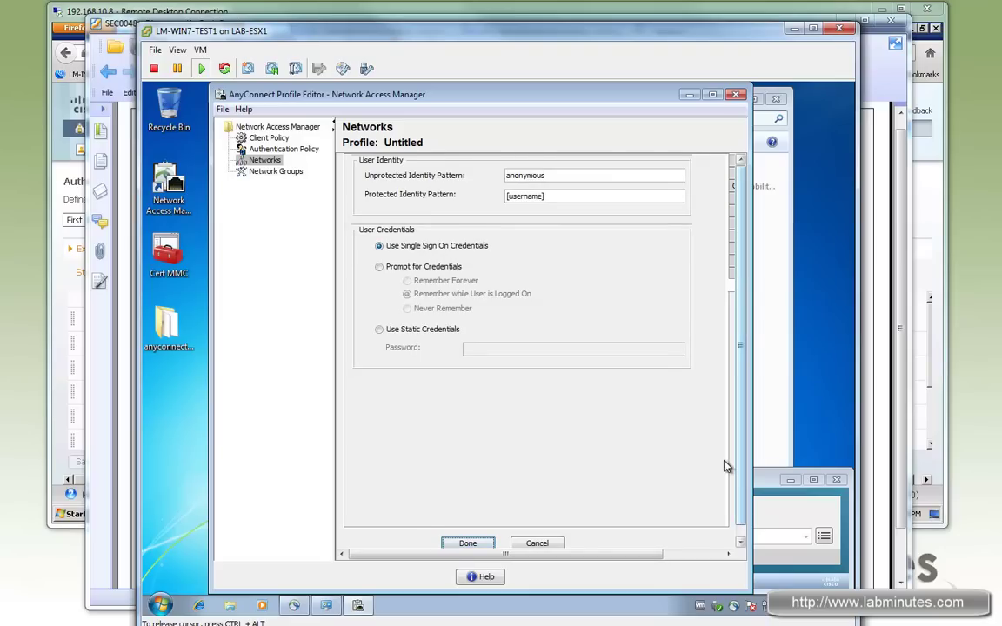
scroll(722, 465, down, 1)
scroll(734, 242, up, 1)
Finish LM-WIRED, then add a new network LM-WIRELESS available in all groups (Global).
click(469, 544)
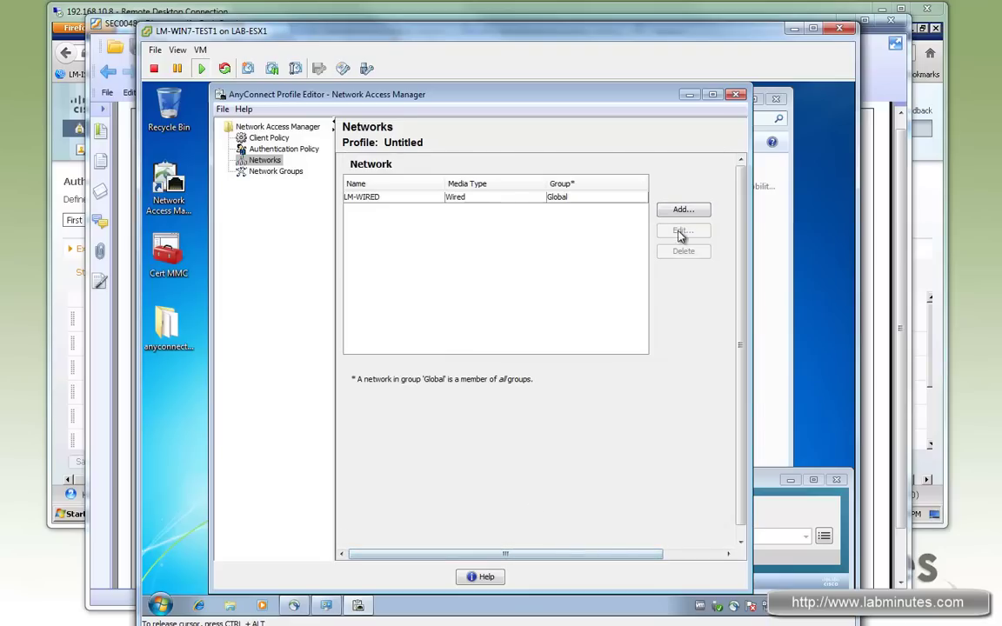
click(396, 197)
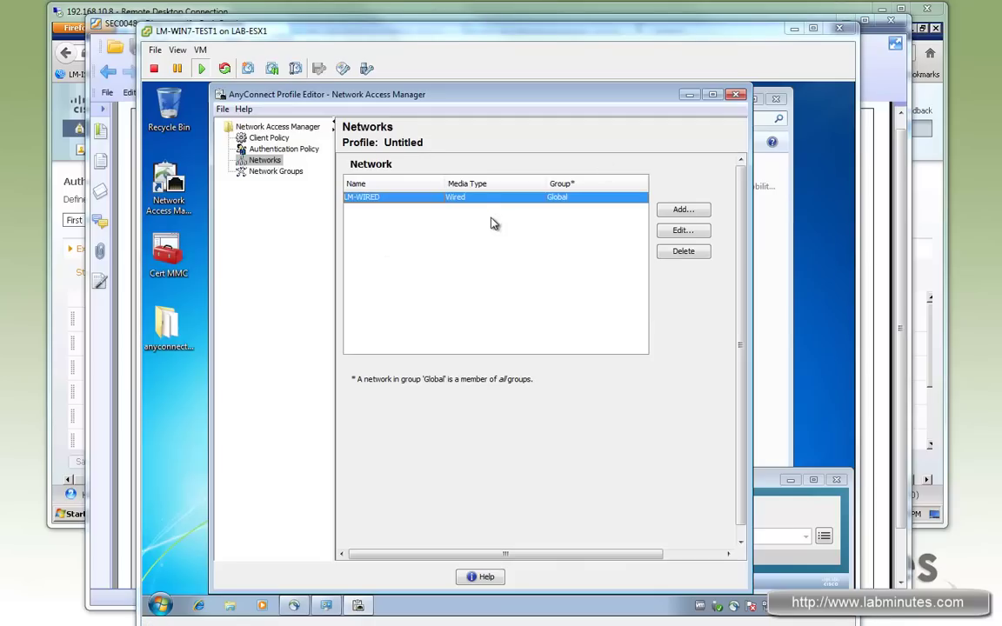
click(698, 211)
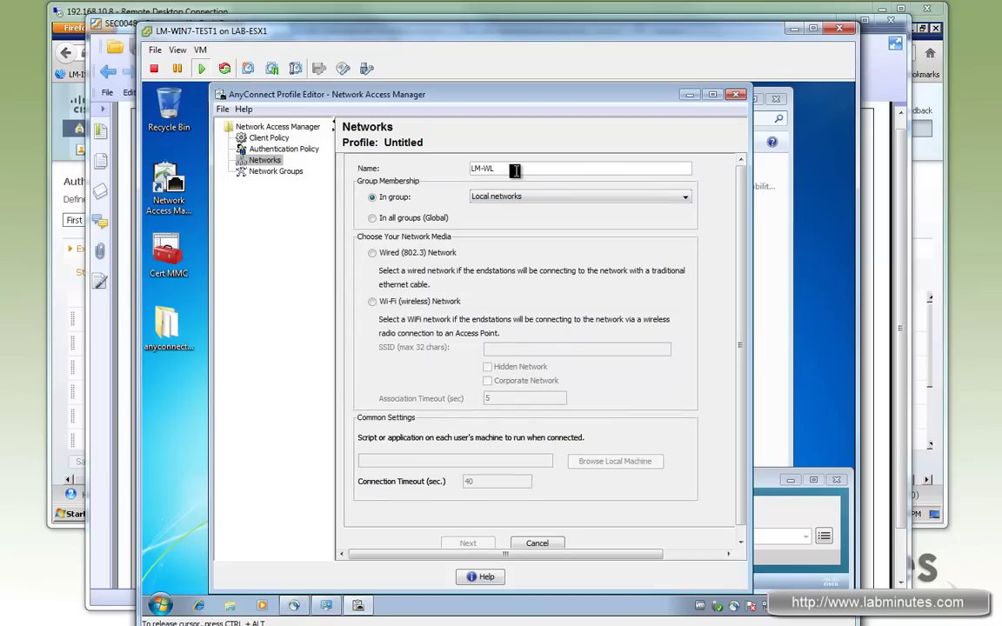
click(402, 218)
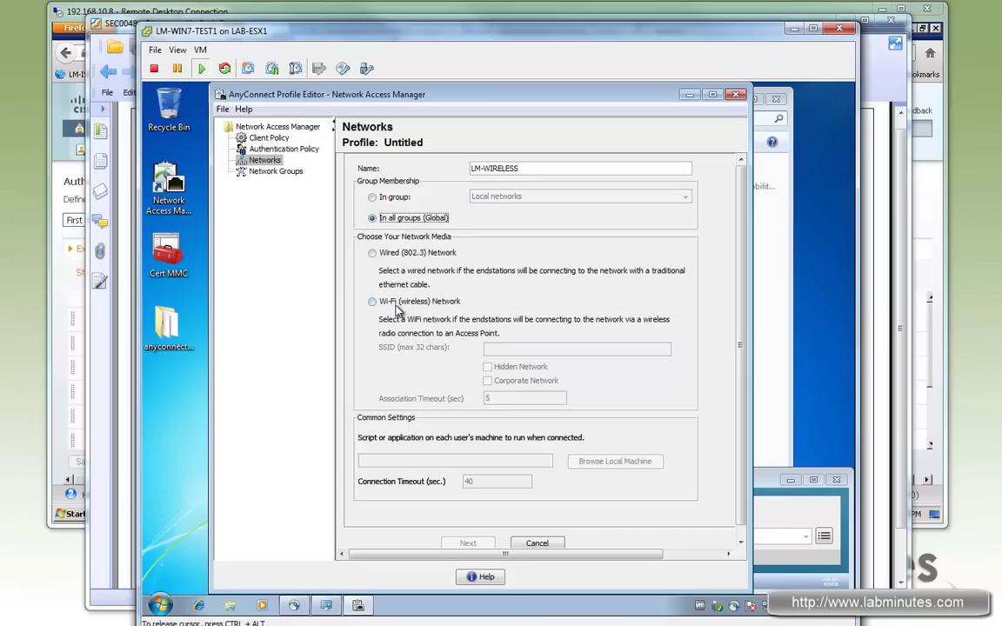
Make LM-WIRELESS a Wi-Fi corporate network with SSID LM-INTERNAL.
click(373, 302)
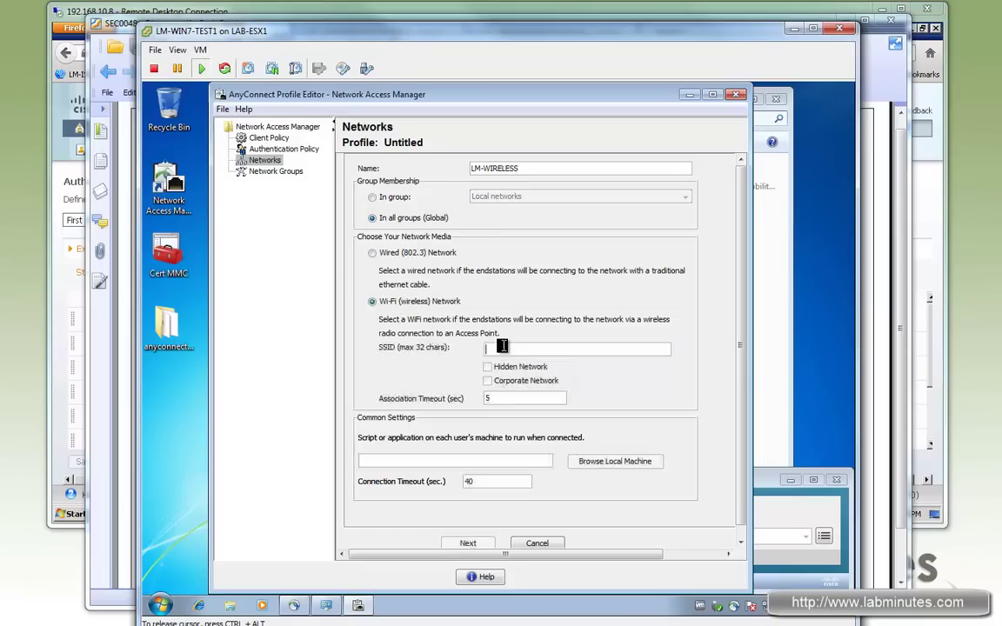
click(508, 347)
text(LM-INTERNAL)
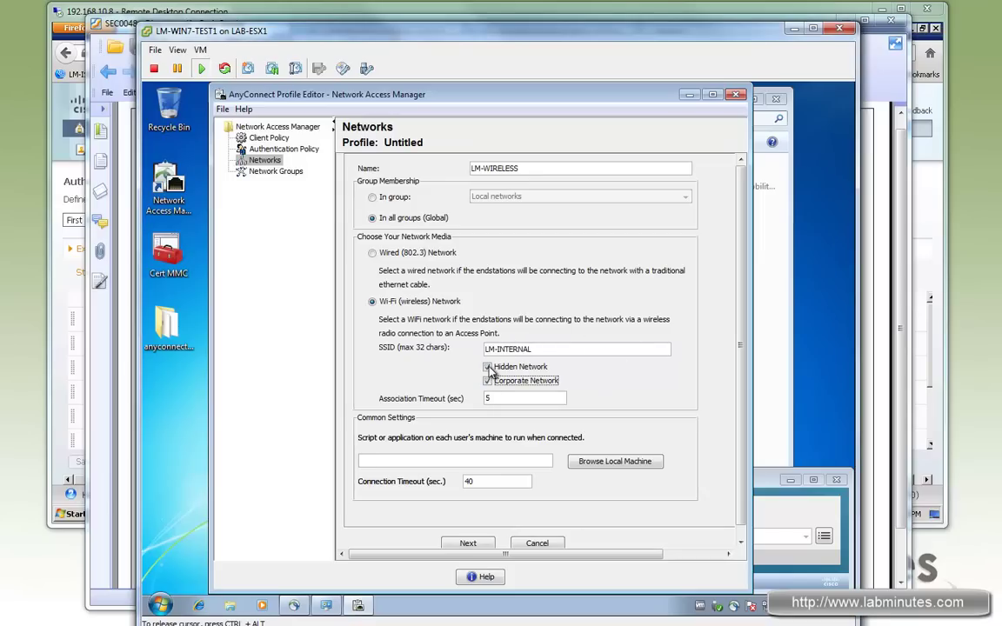
click(488, 381)
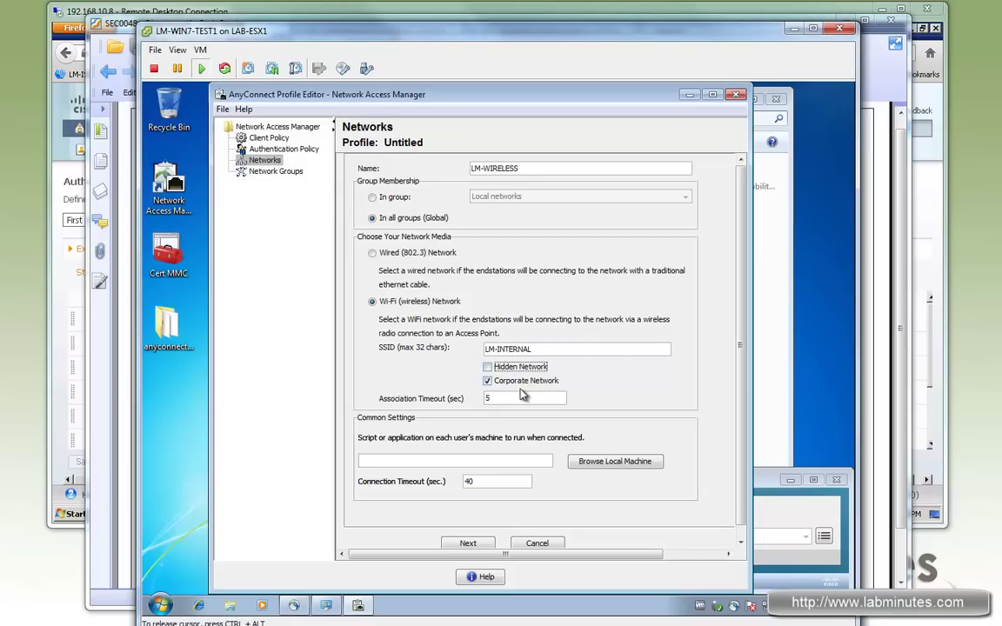
click(468, 543)
Make LM-WIRELESS an authenticating WPA2 Enterprise (AES) network with Machine and User Connection.
click(373, 250)
click(455, 453)
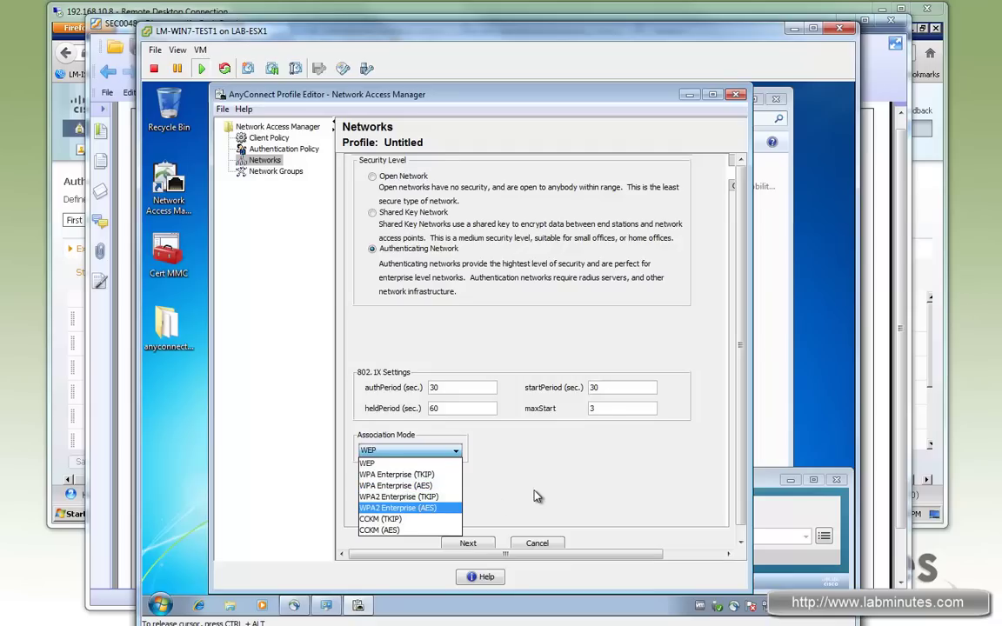
key(Return)
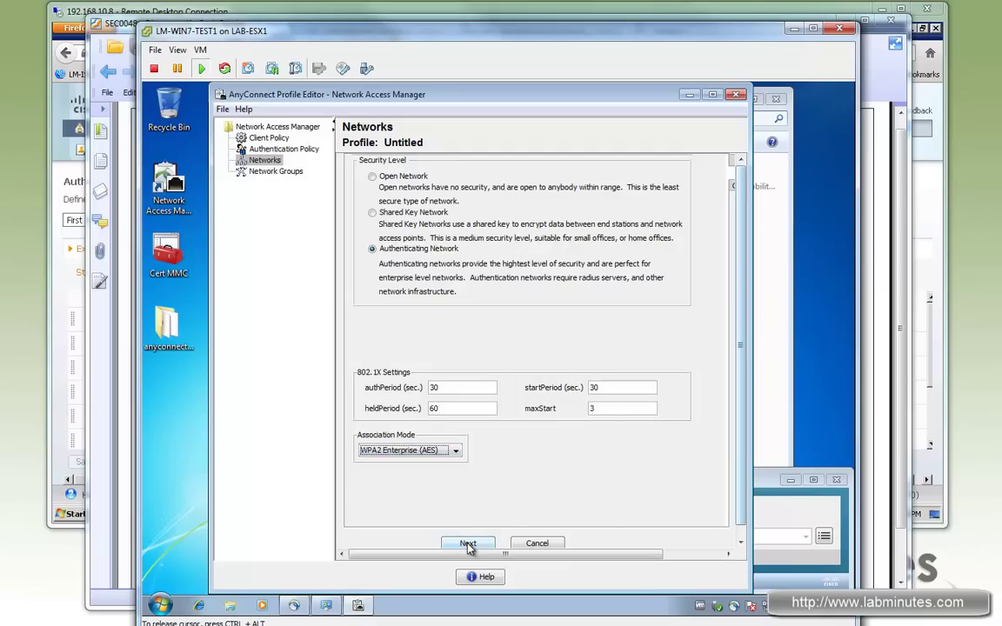
click(457, 453)
click(470, 543)
click(470, 543)
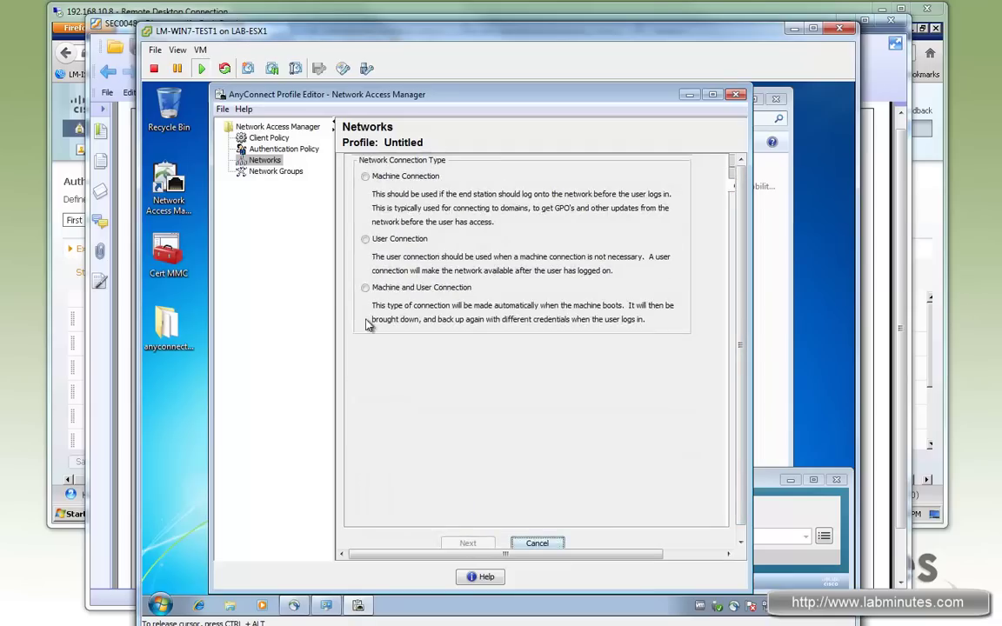
click(365, 288)
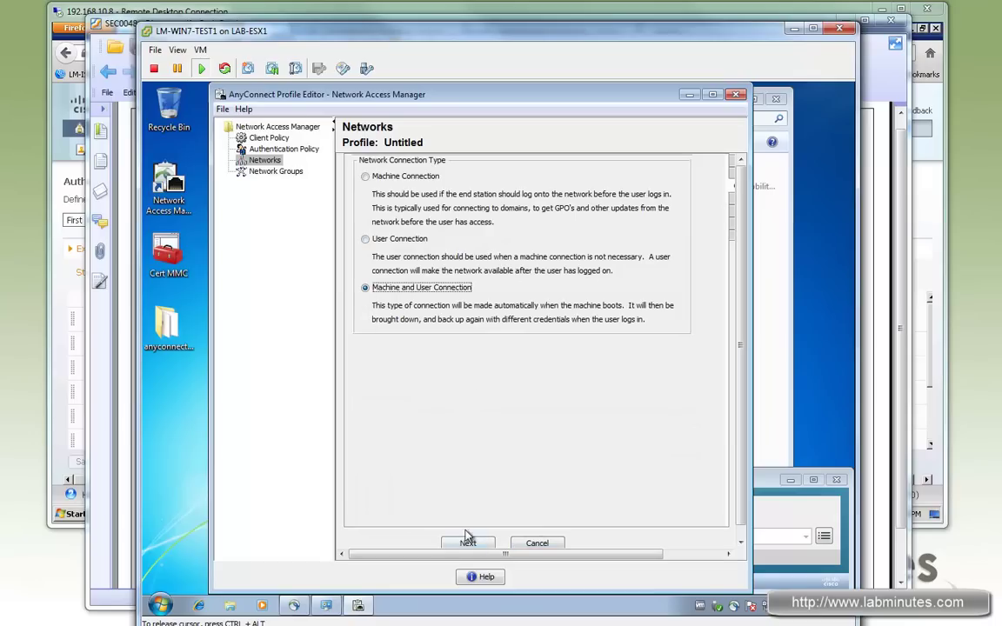
click(468, 543)
Set machine EAP-FAST with fast reconnect and EAP-GTC off, unauthenticated PAC provisioning on.
click(525, 197)
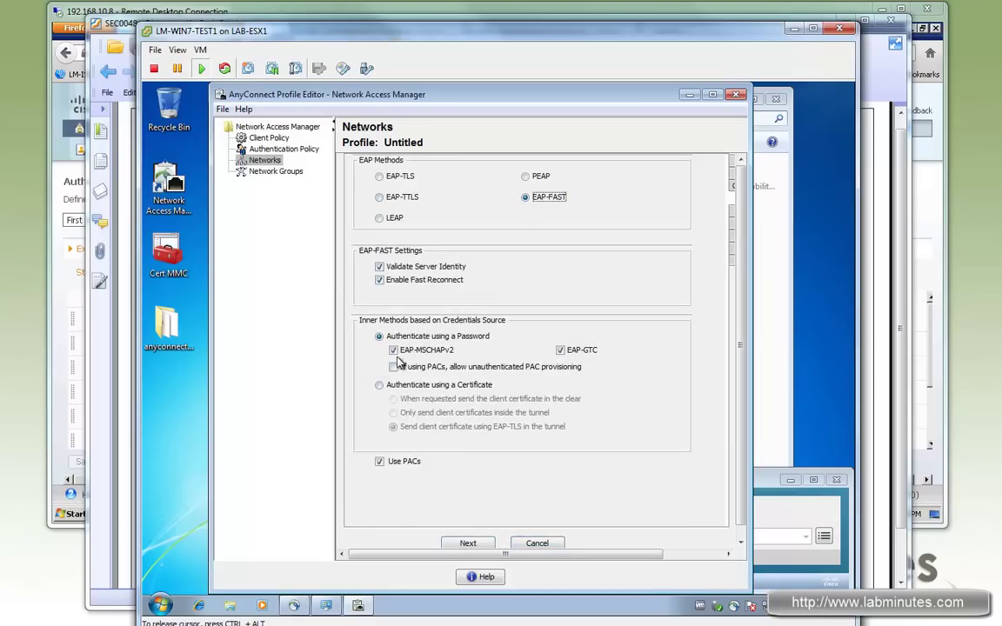
click(381, 280)
click(561, 350)
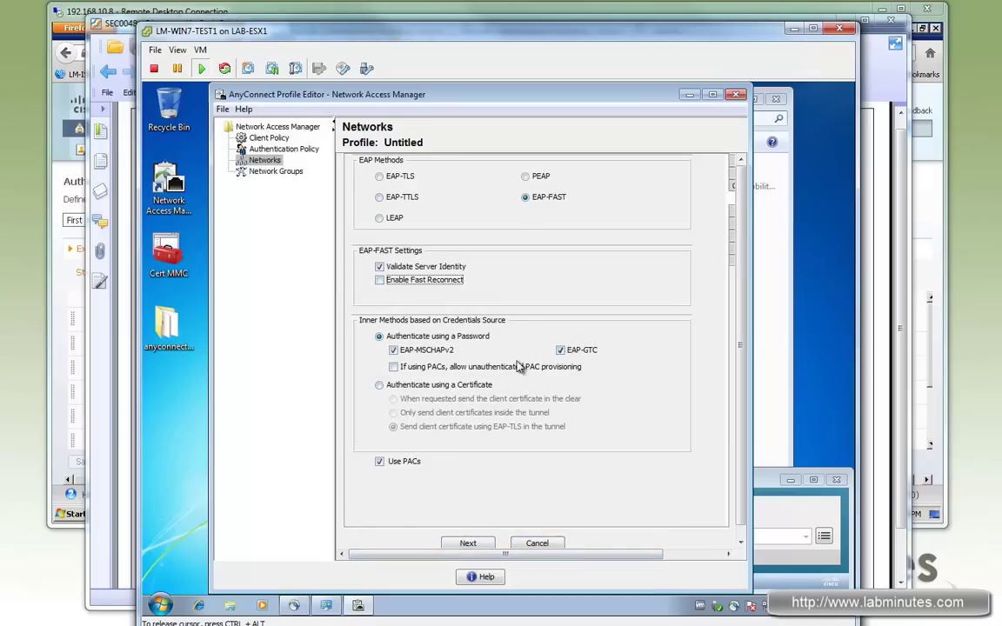
click(393, 368)
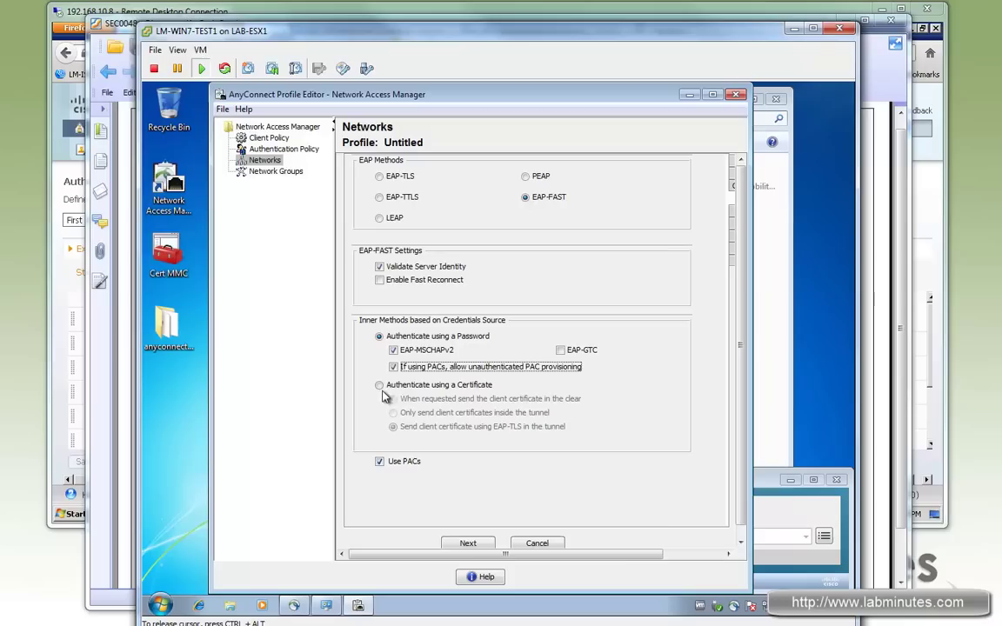
click(483, 544)
click(480, 545)
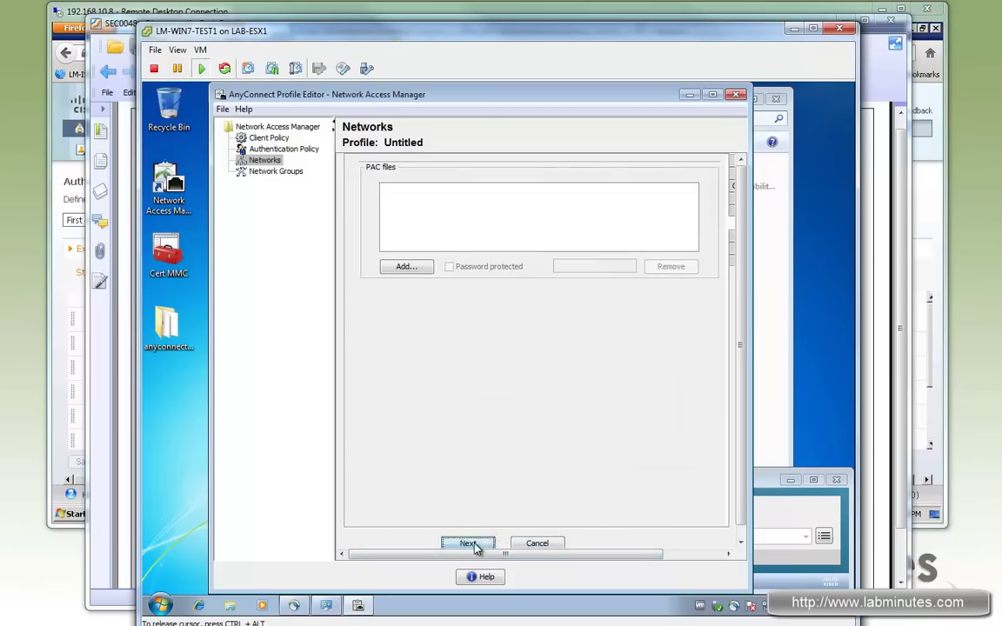
Give LM-WIRELESS user EAP-FAST with fast reconnect off and unauthenticated PAC provisioning allowed.
click(471, 543)
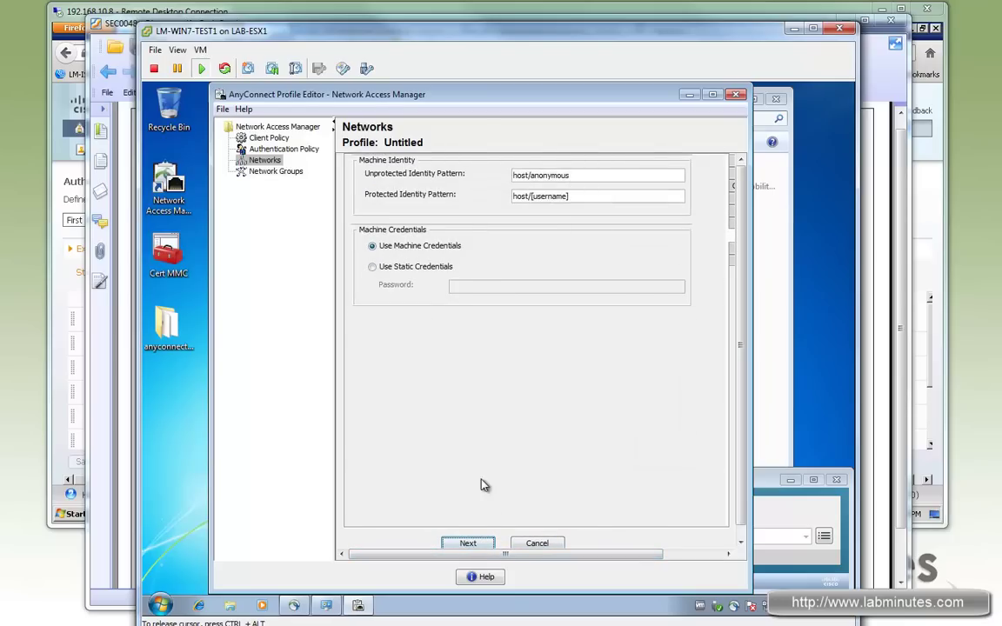
click(471, 544)
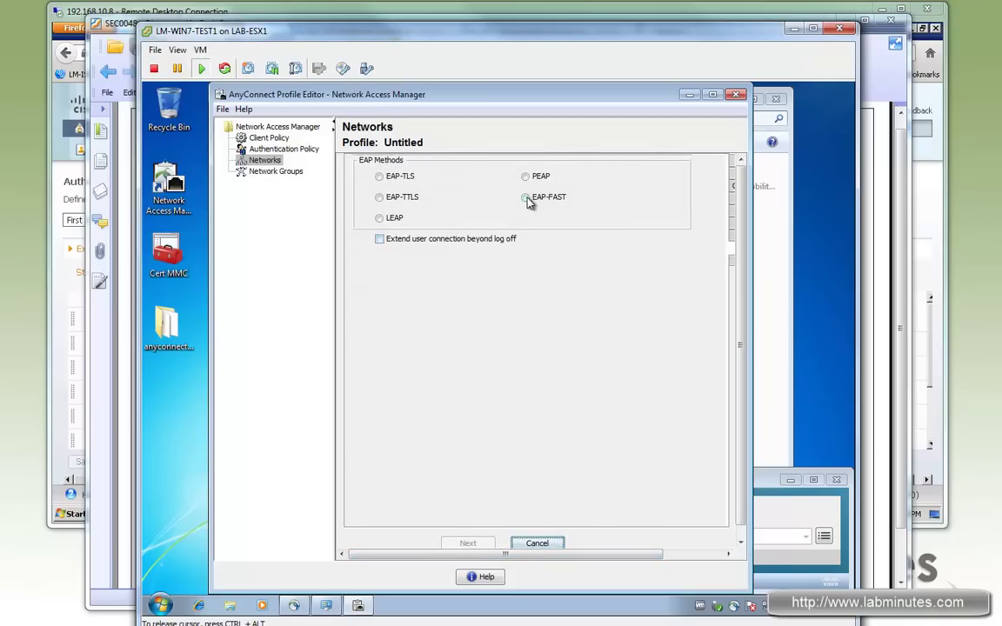
click(526, 197)
click(380, 288)
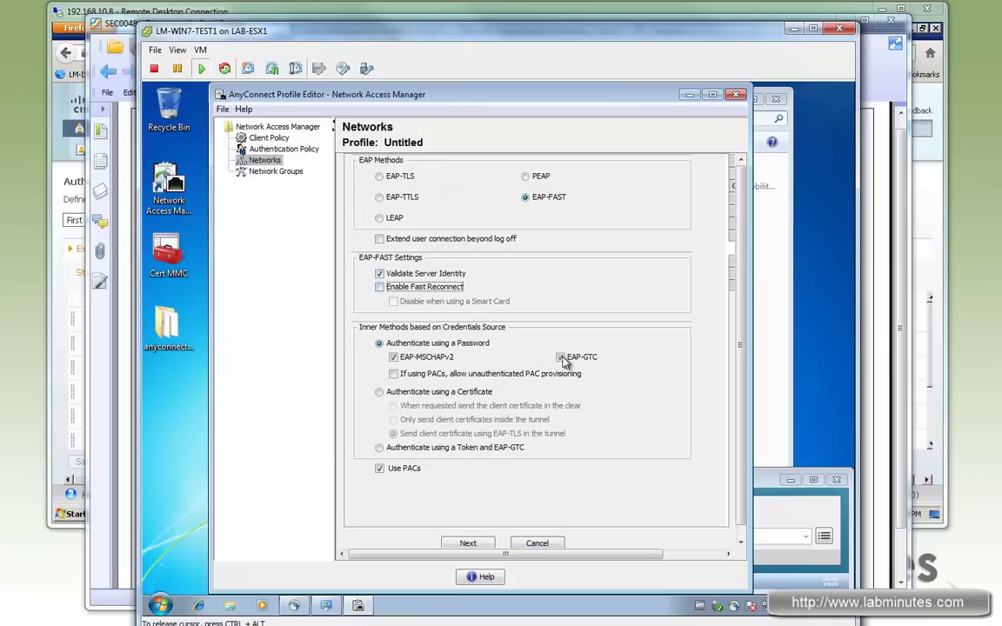
click(393, 374)
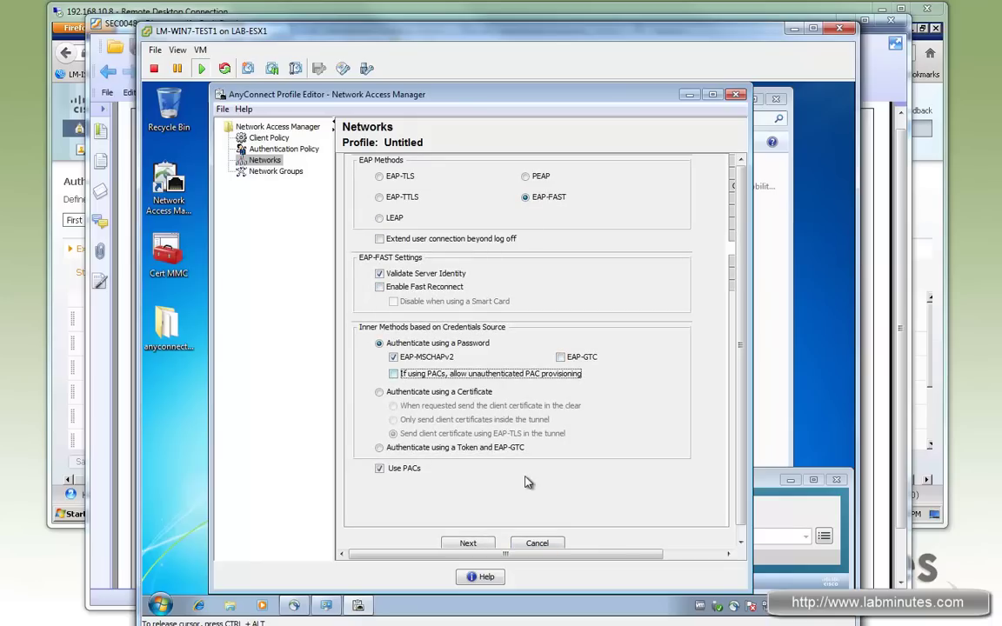
Accept default user trust, PAC and identity settings and finish LM-WIRELESS.
click(468, 544)
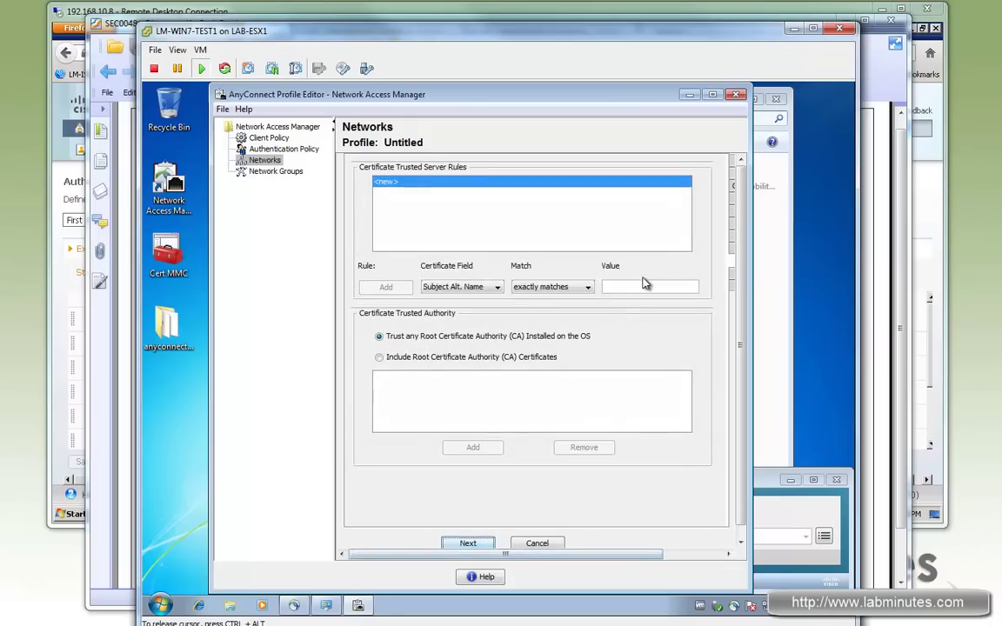
click(468, 544)
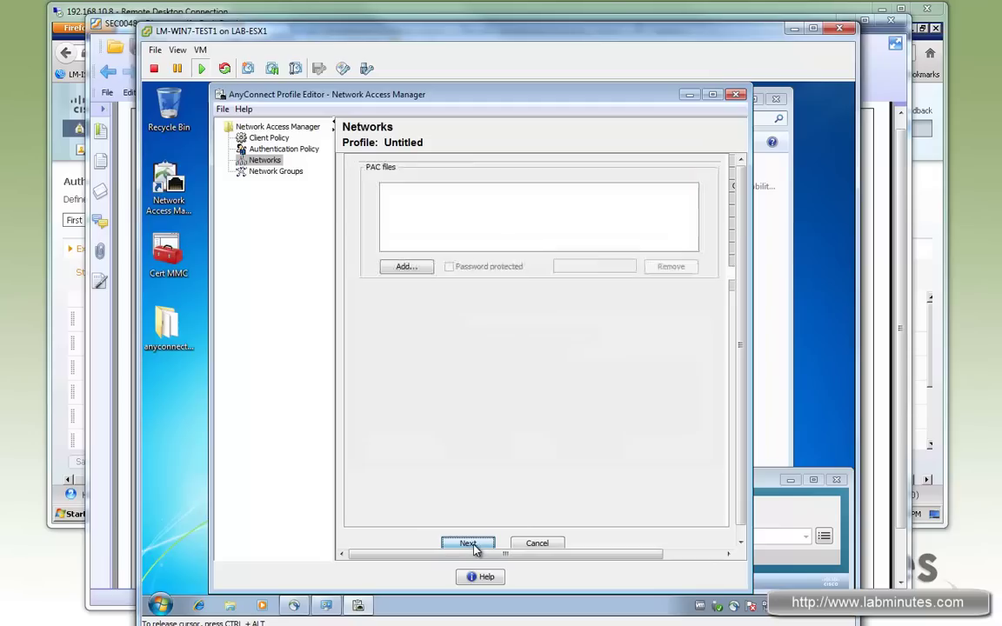
click(475, 544)
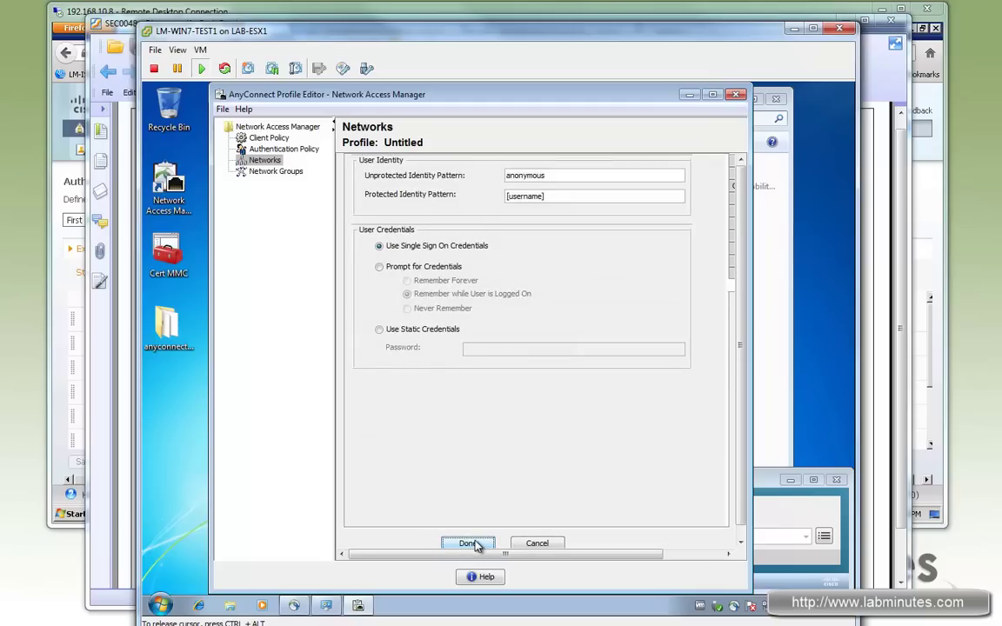
click(470, 544)
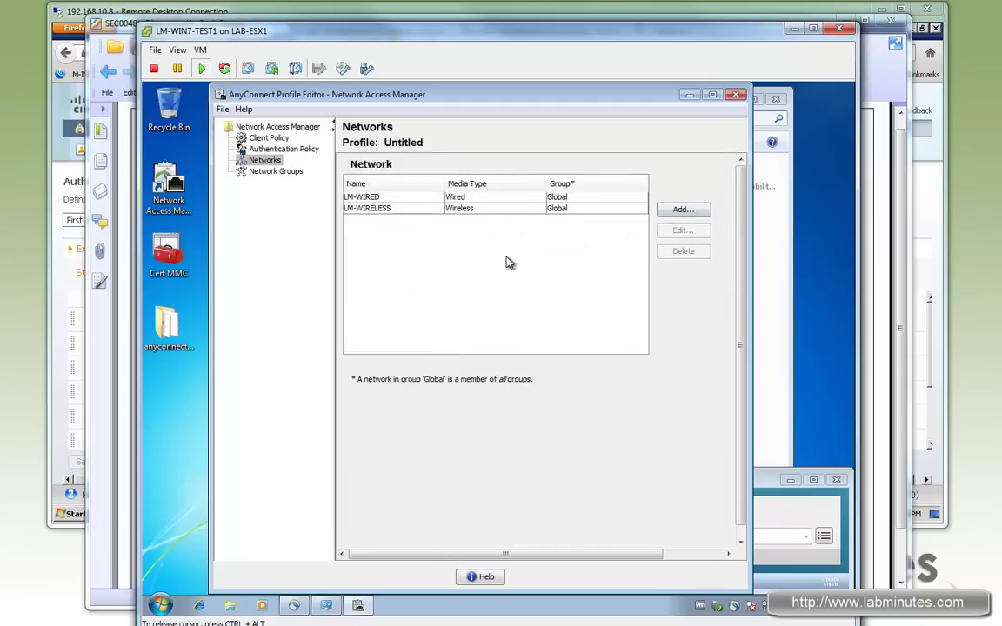
Save the NAM profile through File > Save as configuration.xml under newConfigFiles.
click(223, 110)
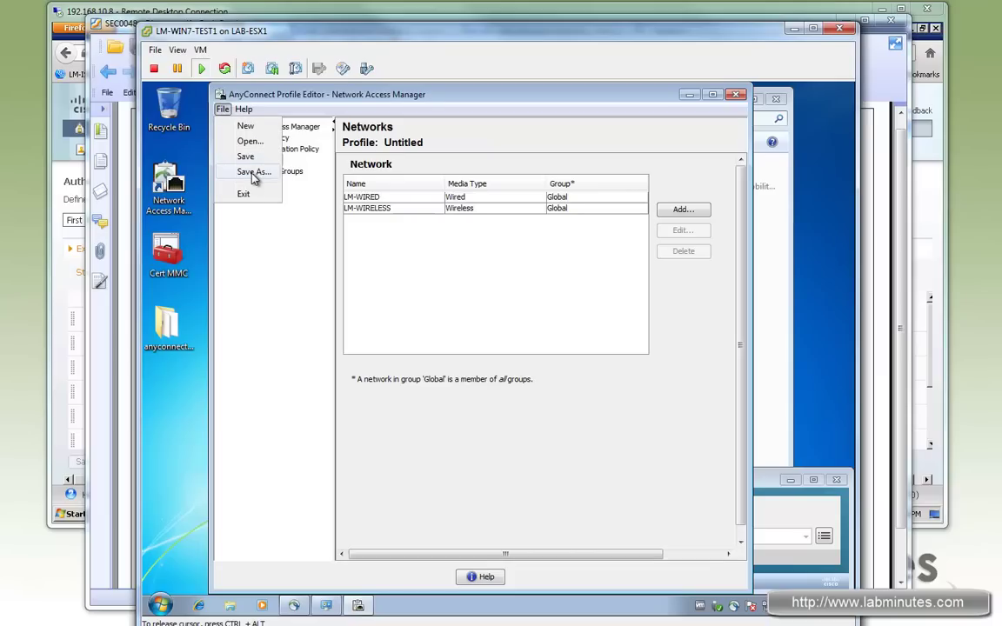
click(254, 171)
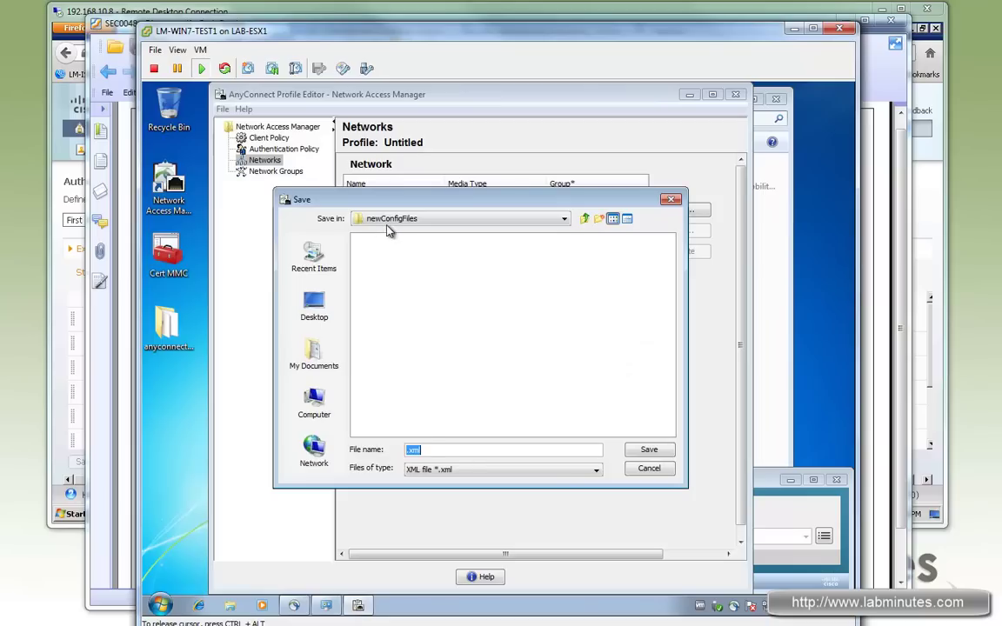
click(408, 450)
text(configuration)
drag(472, 451, 547, 449)
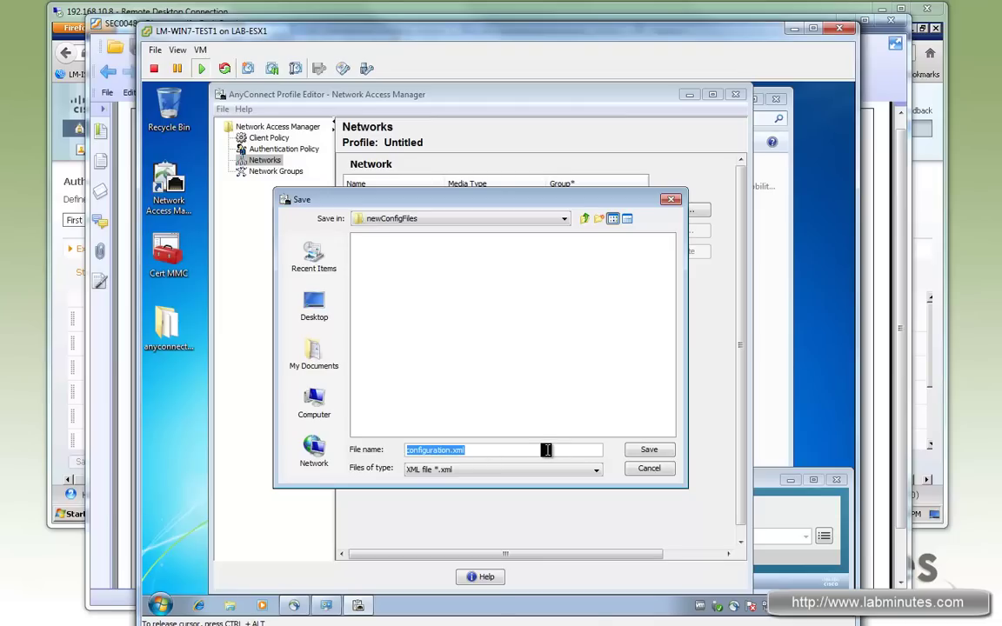
drag(537, 450, 406, 451)
key(Return)
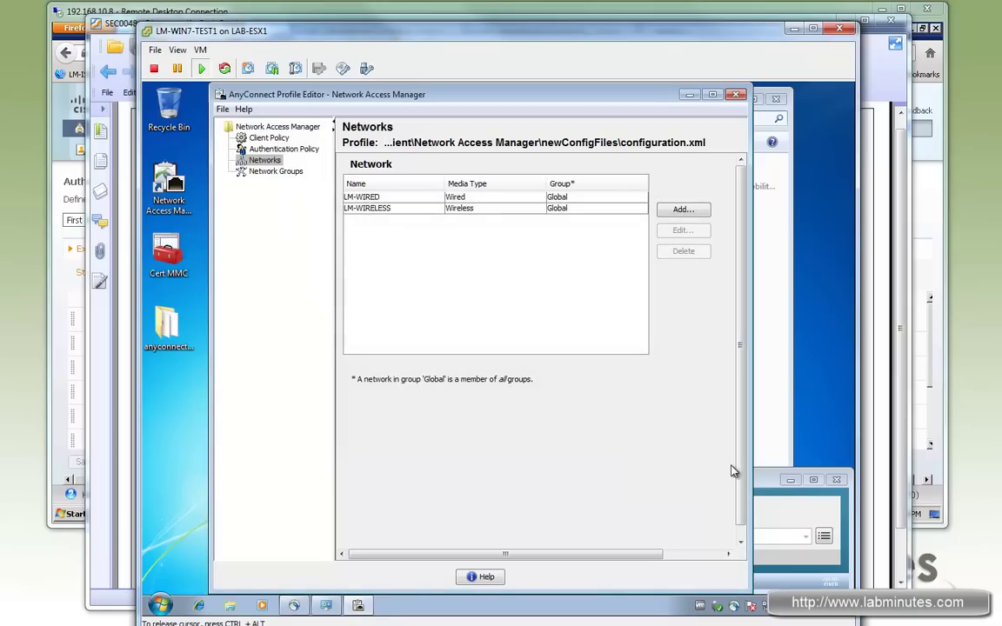
Enable the LAB adapter in Network Connections so AnyConnect starts authenticating on LM-WIRED.
click(767, 485)
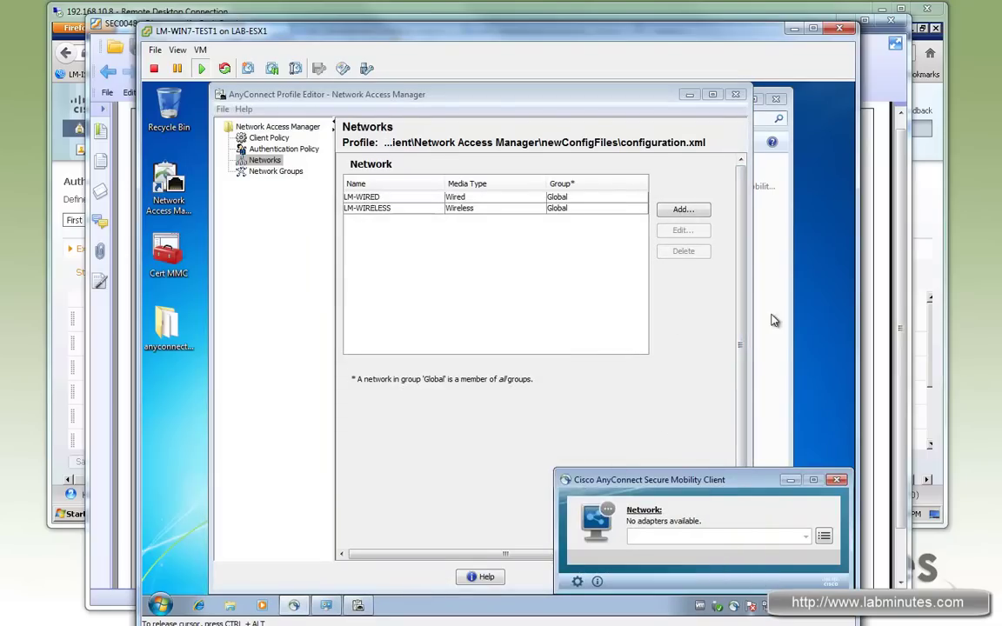
right_click(293, 174)
click(293, 174)
right_click(293, 174)
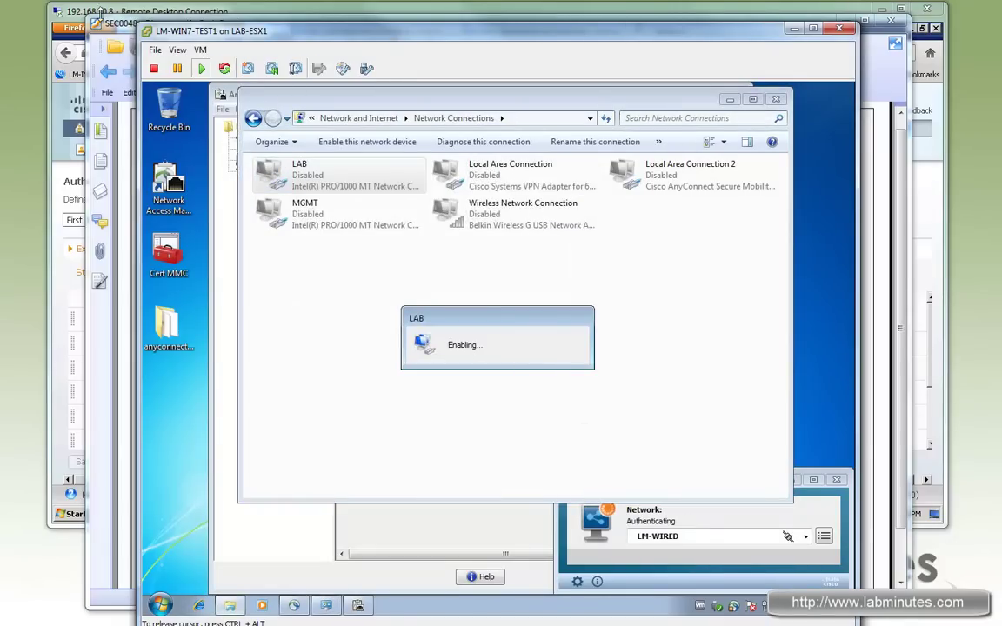
Open ISE Live Authentications in a new tab and confirm AnyConnect shows LM-WIRED connected (172.16.64.33).
click(136, 13)
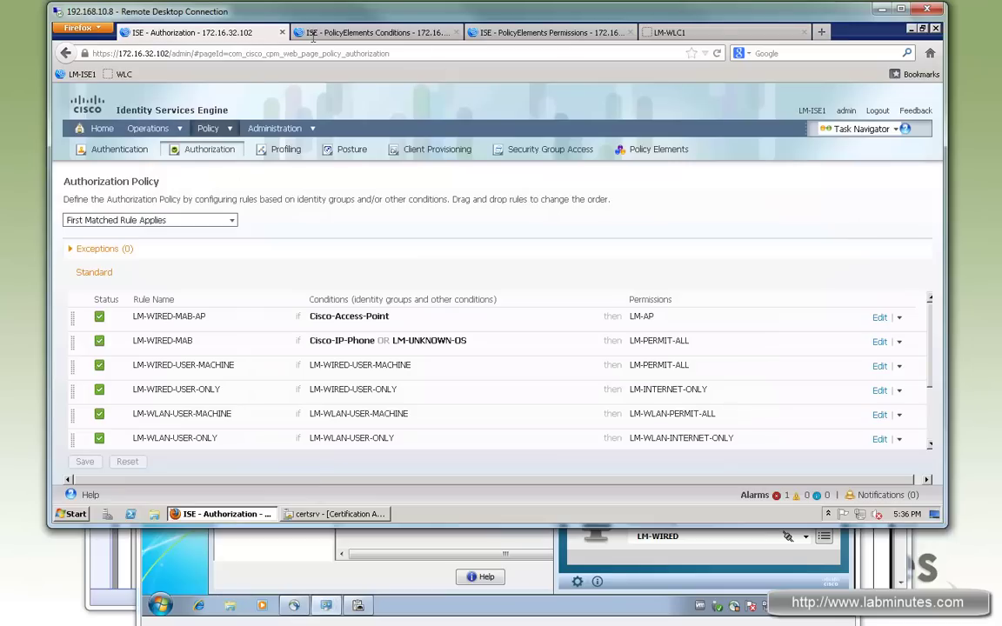
mouse_move(155, 132)
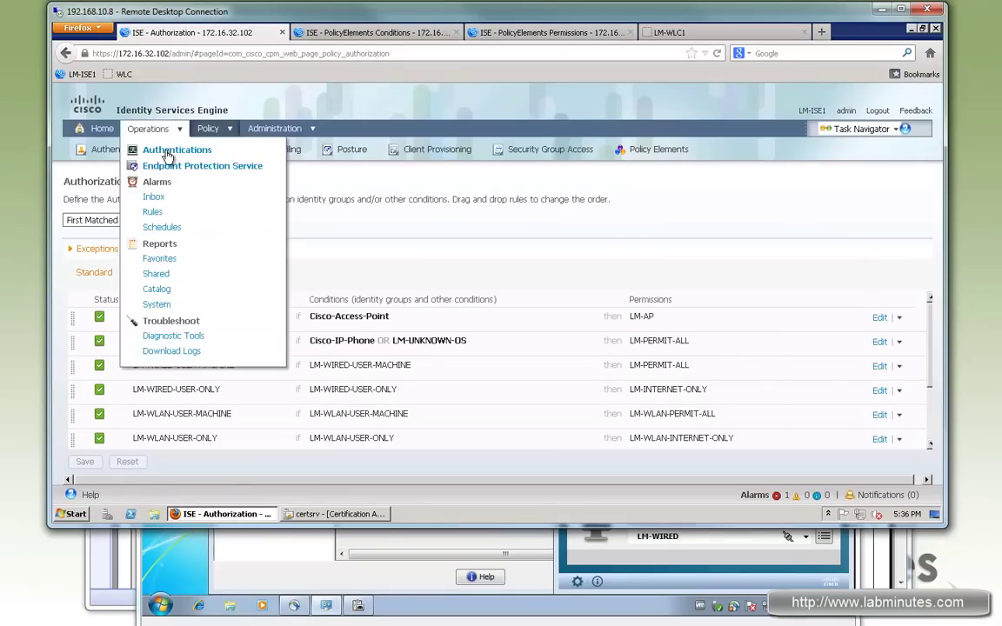
right_click(179, 153)
click(217, 160)
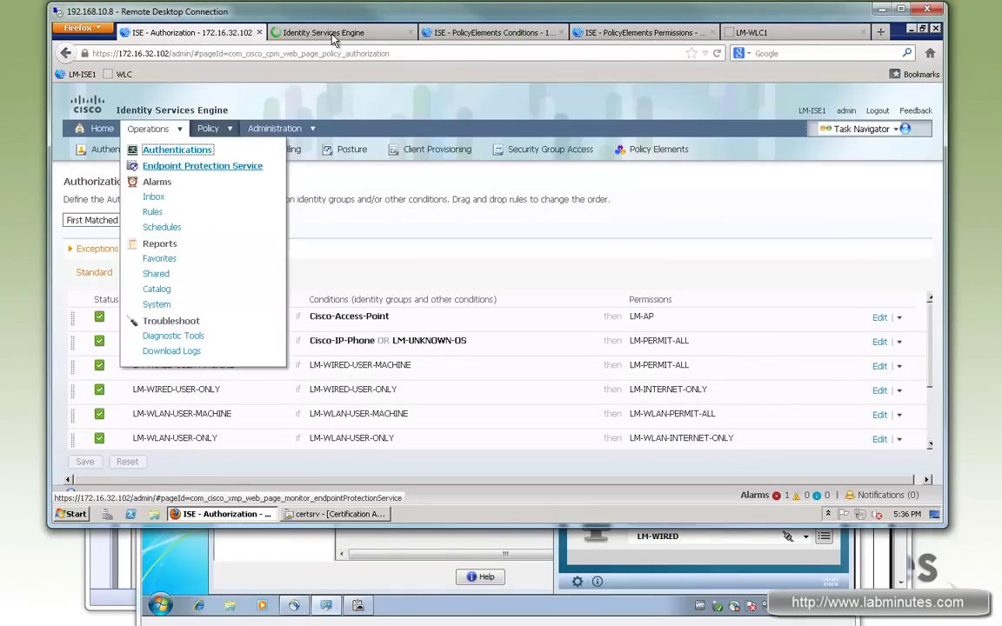
drag(297, 29, 683, 40)
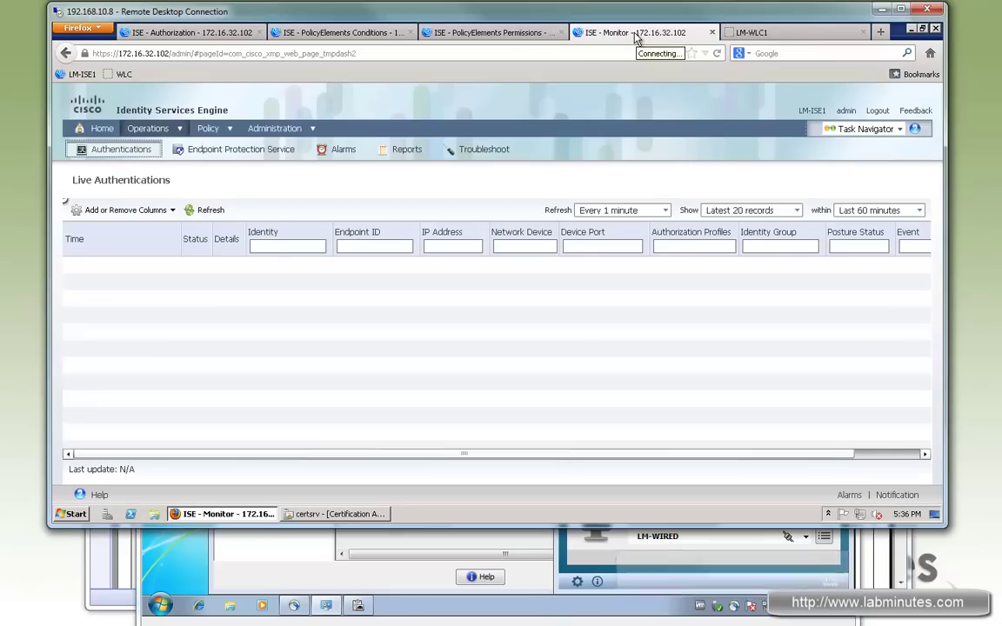
click(598, 527)
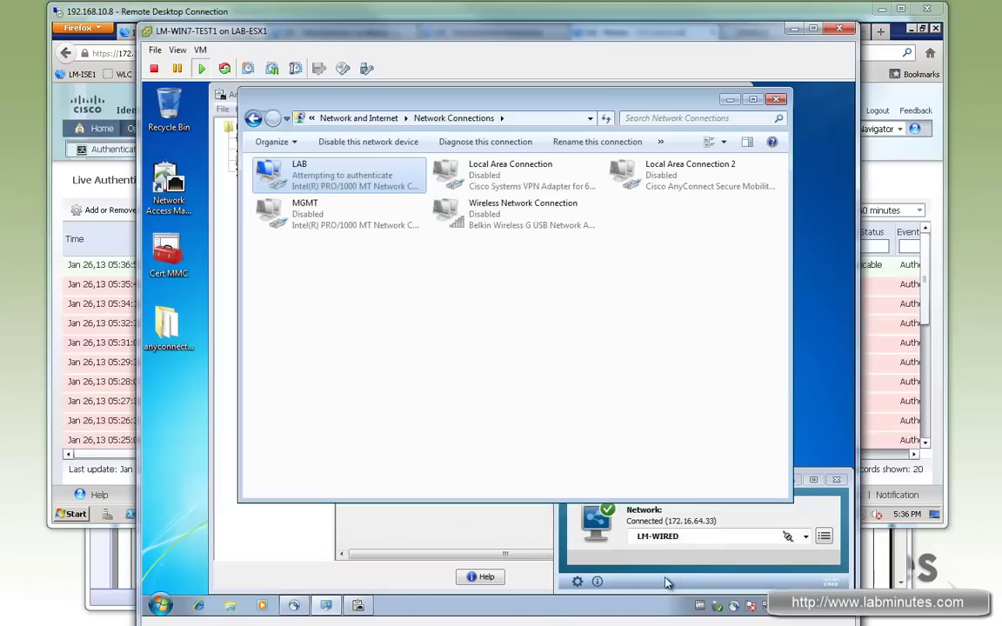
click(803, 513)
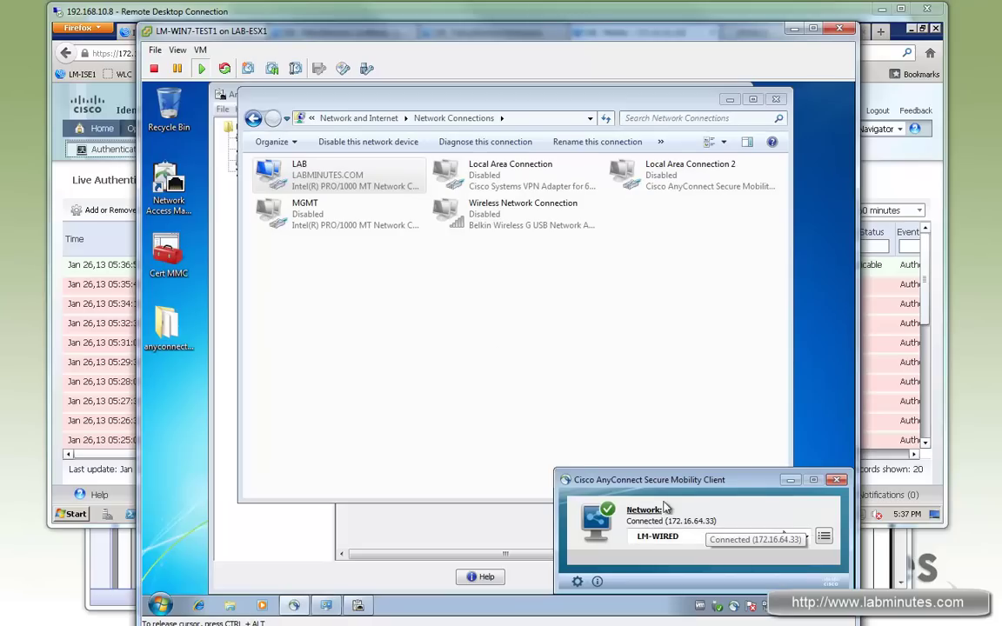
Read the user and device names in the green entry's Identity cell, then return to the VM.
key(alt+Tab)
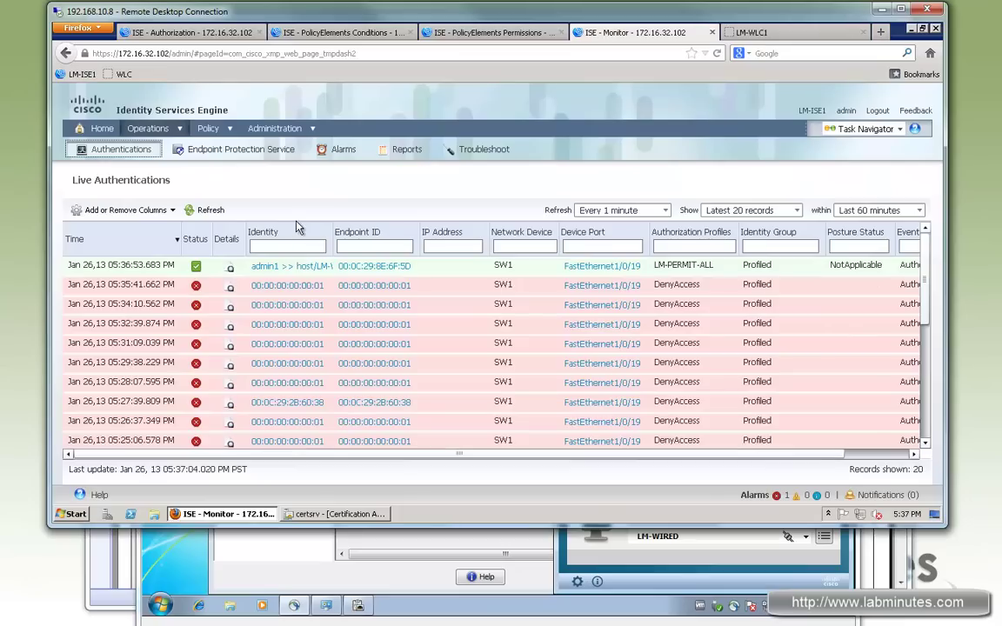
mouse_move(300, 273)
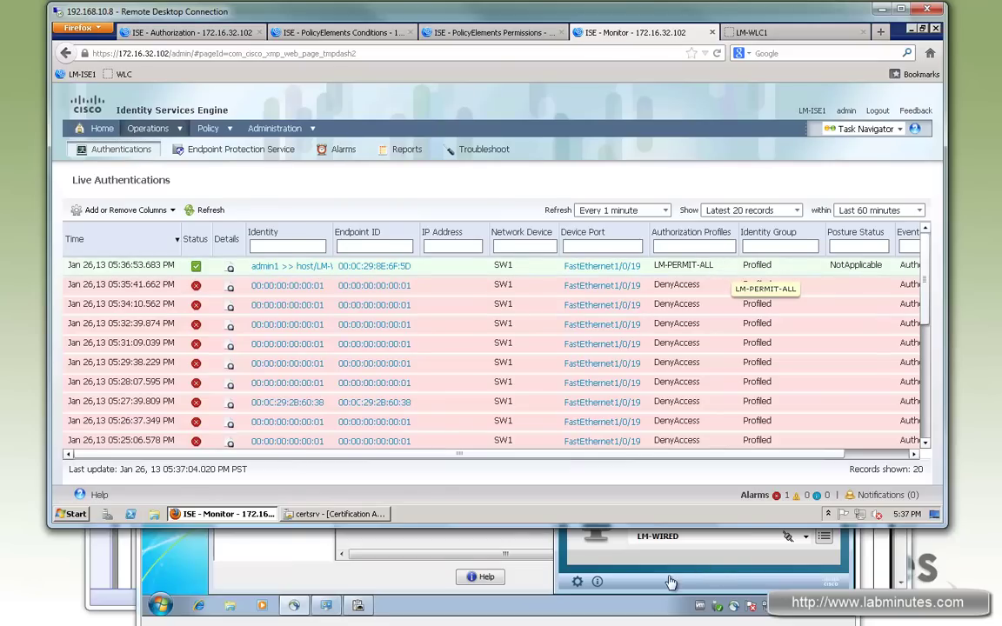
click(203, 618)
Launch Internet Explorer, choose Ask me later on the IE8 setup, and open Google Play.
click(199, 606)
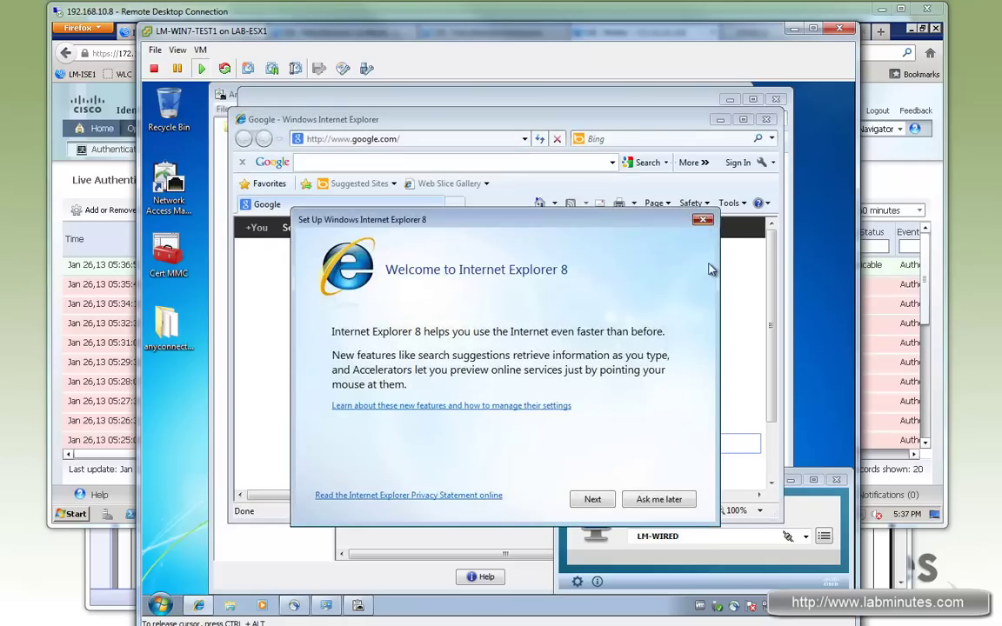
click(703, 223)
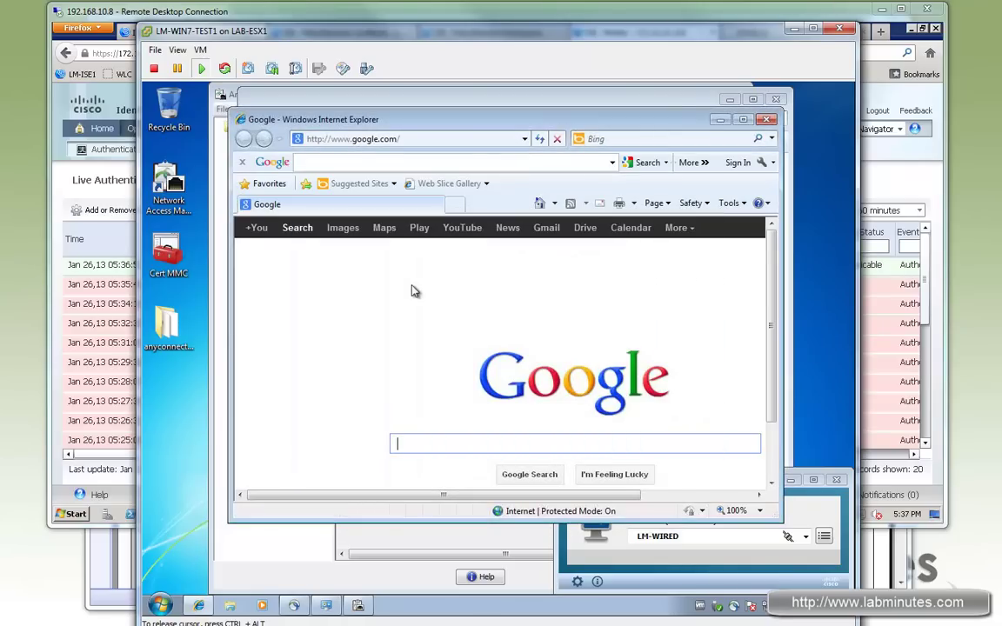
click(419, 228)
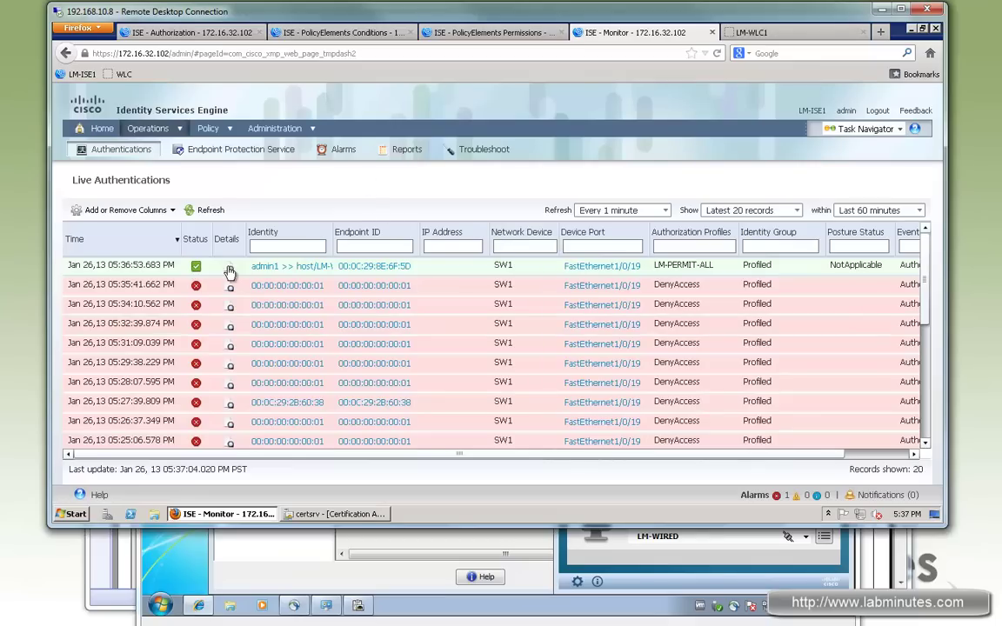
Open the successful authentication's details and point out Identity Store AD1,AD1 and the LM-PERMIT-ALL profile.
click(230, 270)
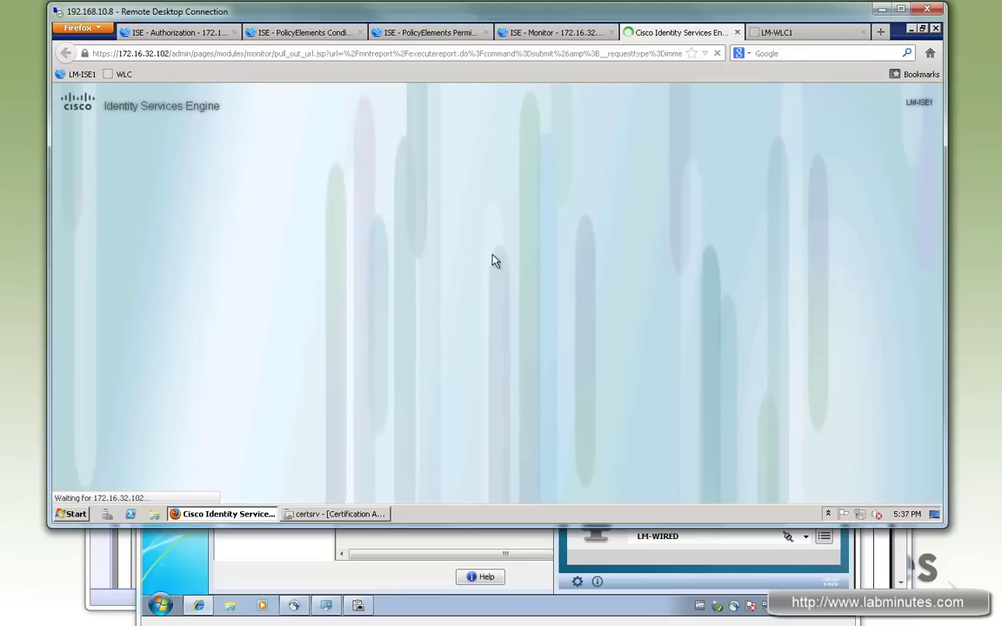
scroll(928, 219, down, 3)
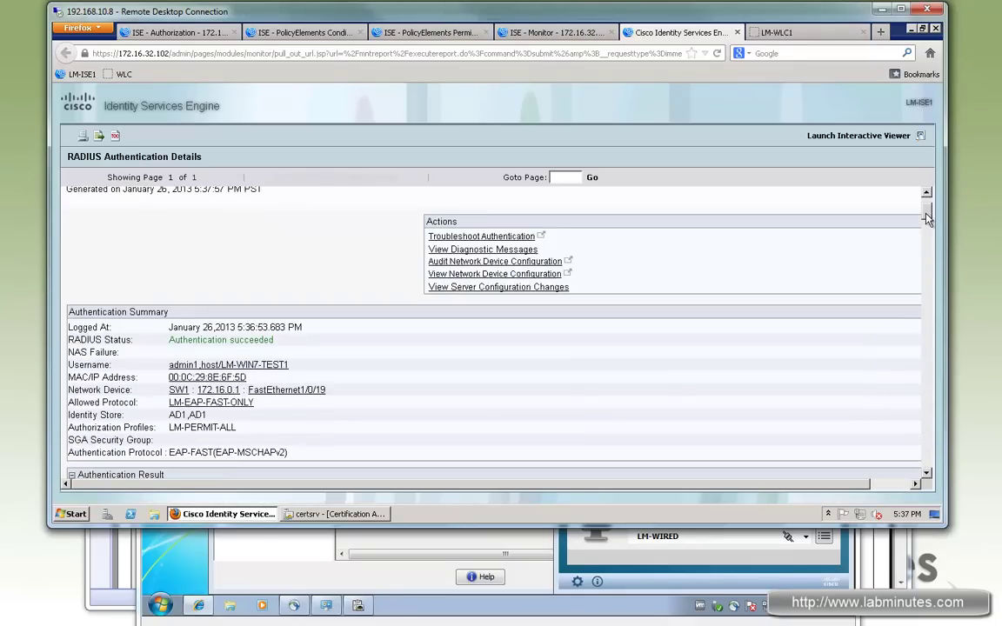
scroll(928, 219, down, 1)
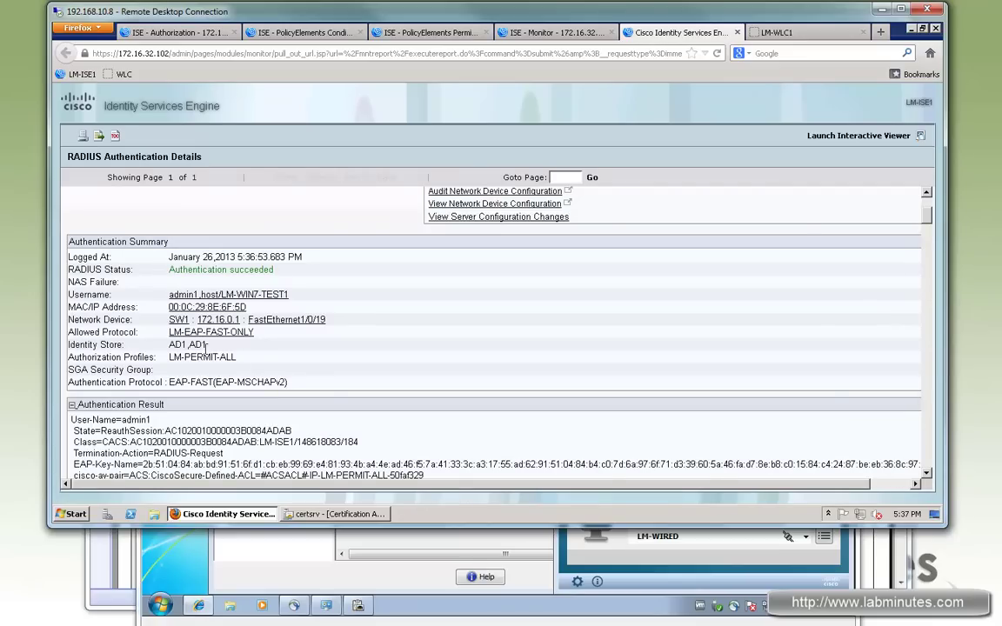
drag(209, 345, 172, 345)
drag(189, 346, 174, 346)
double_click(198, 345)
drag(178, 351, 171, 346)
drag(237, 358, 276, 383)
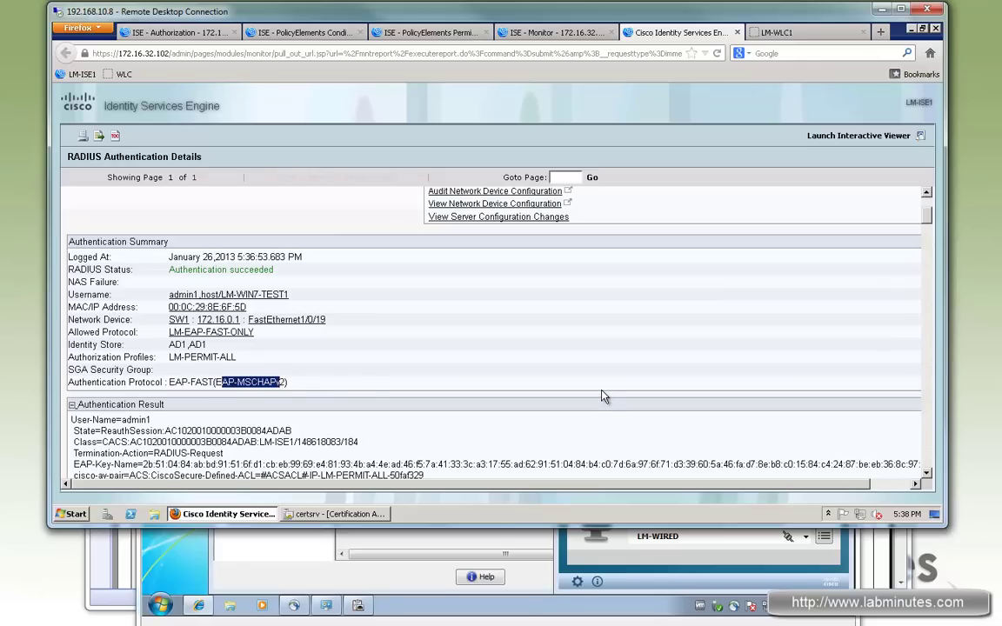
Highlight the authenticated user and device name, the Eap Chaining use case, and AD1,AD1.
scroll(348, 348, down, 3)
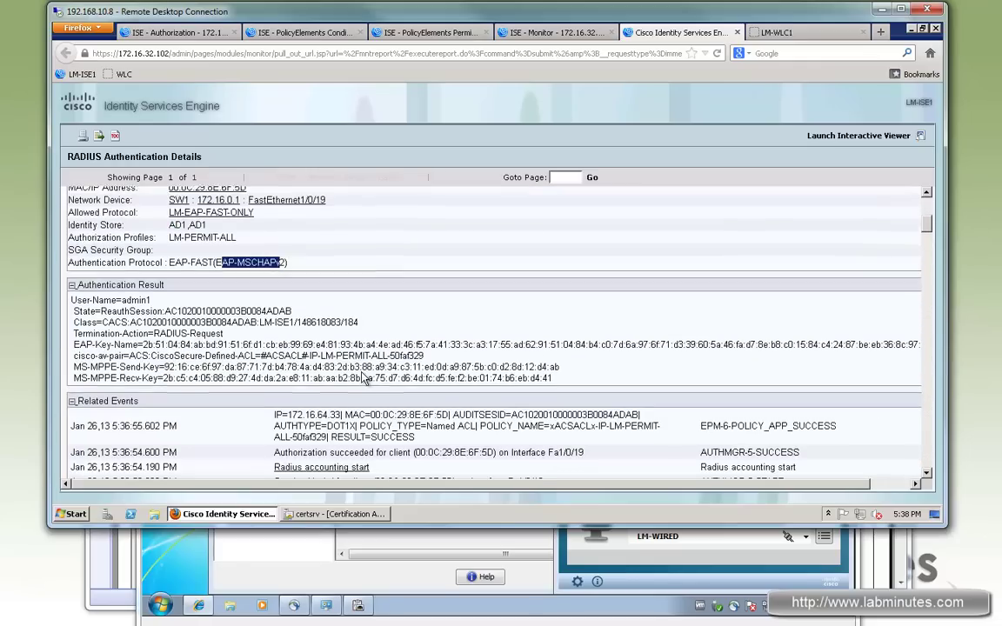
scroll(363, 378, down, 6)
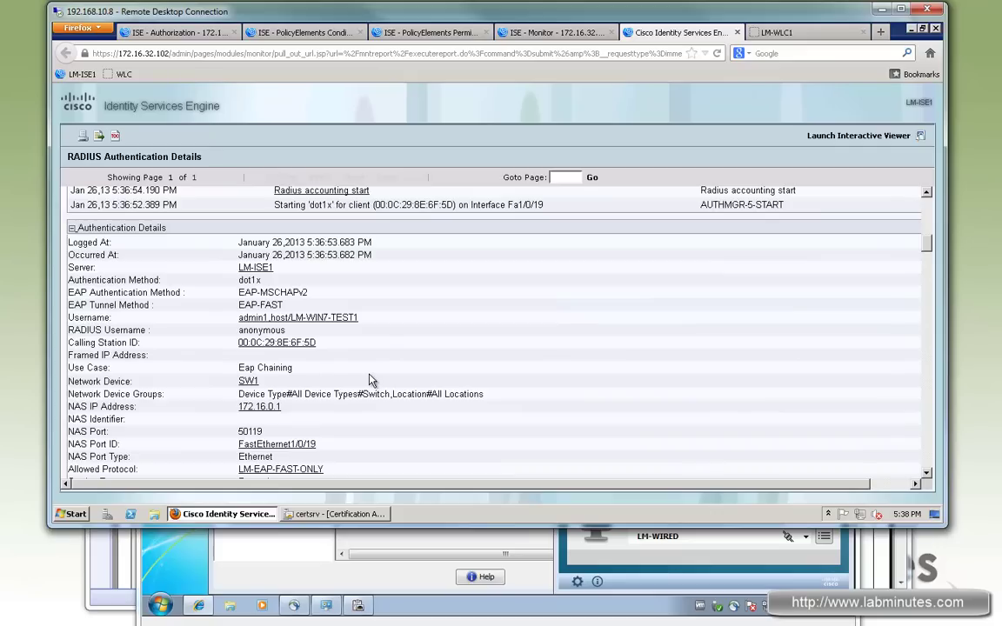
scroll(370, 381, down, 1)
drag(113, 277, 84, 277)
drag(342, 277, 385, 276)
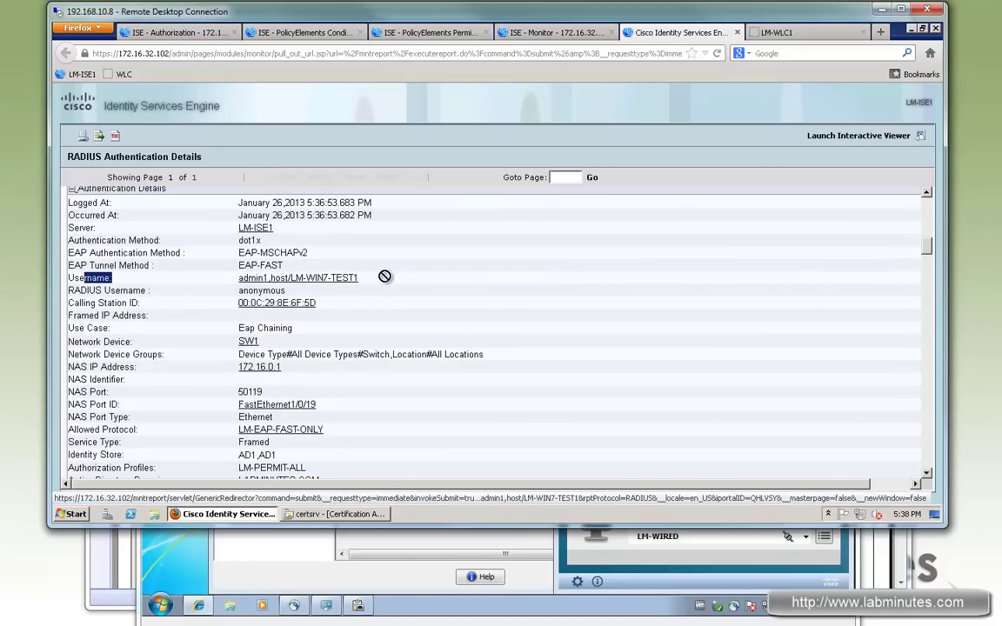
triple_click(258, 328)
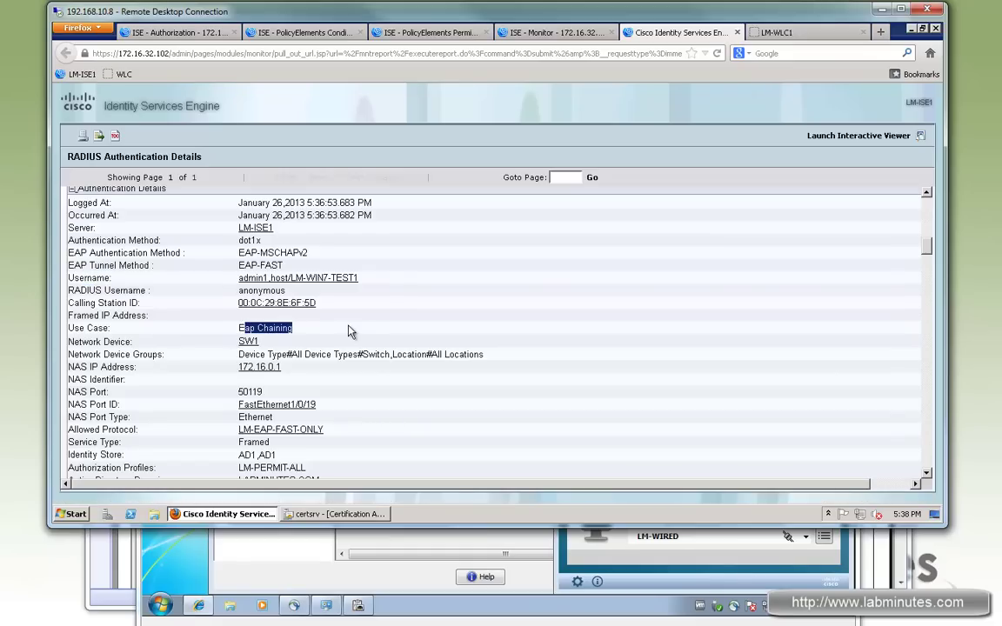
scroll(350, 332, down, 1)
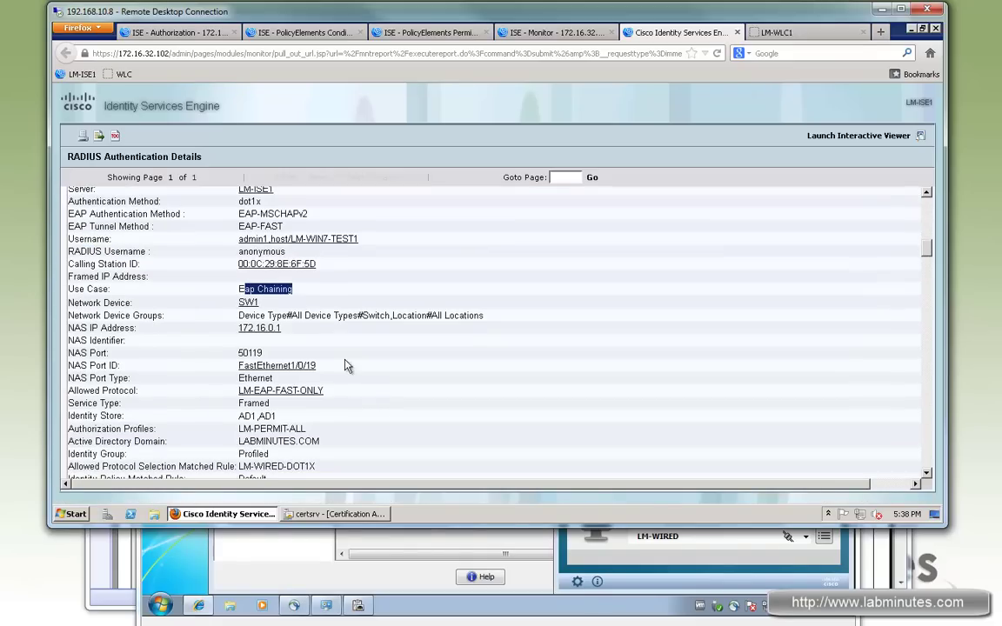
triple_click(390, 412)
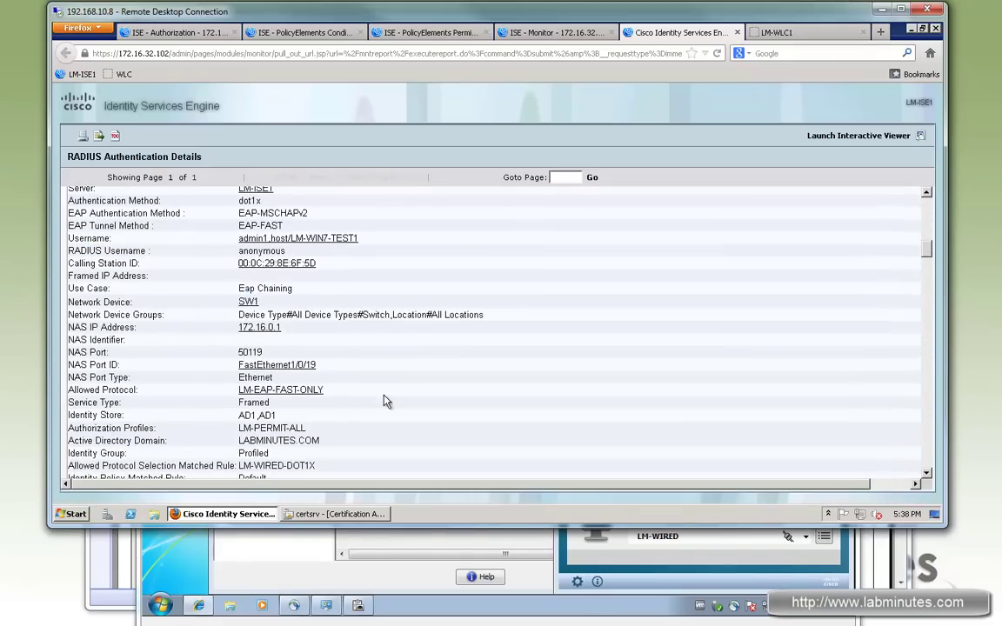
Point out matched rule LM-WIRED-USER-MACHINE and the EAP chaining results in Other Attributes.
scroll(391, 402, down, 1)
scroll(391, 401, down, 2)
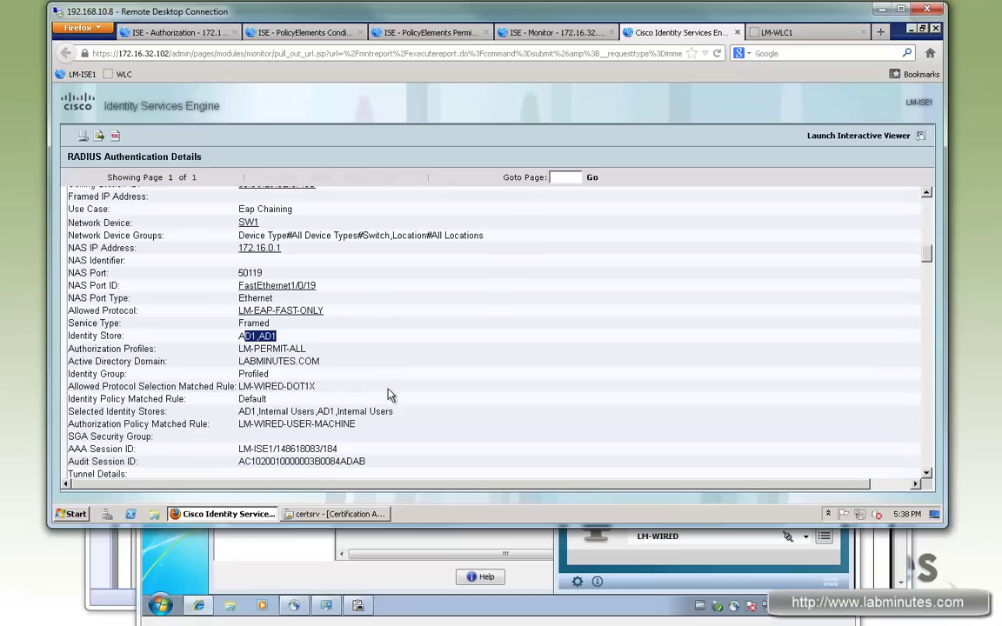
scroll(391, 396, down, 3)
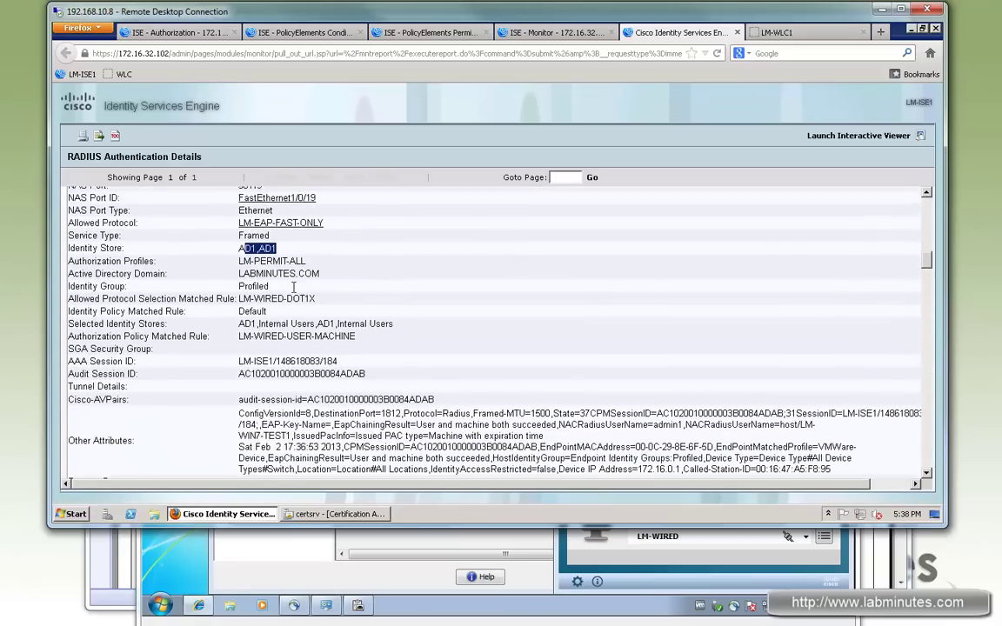
drag(334, 306, 255, 307)
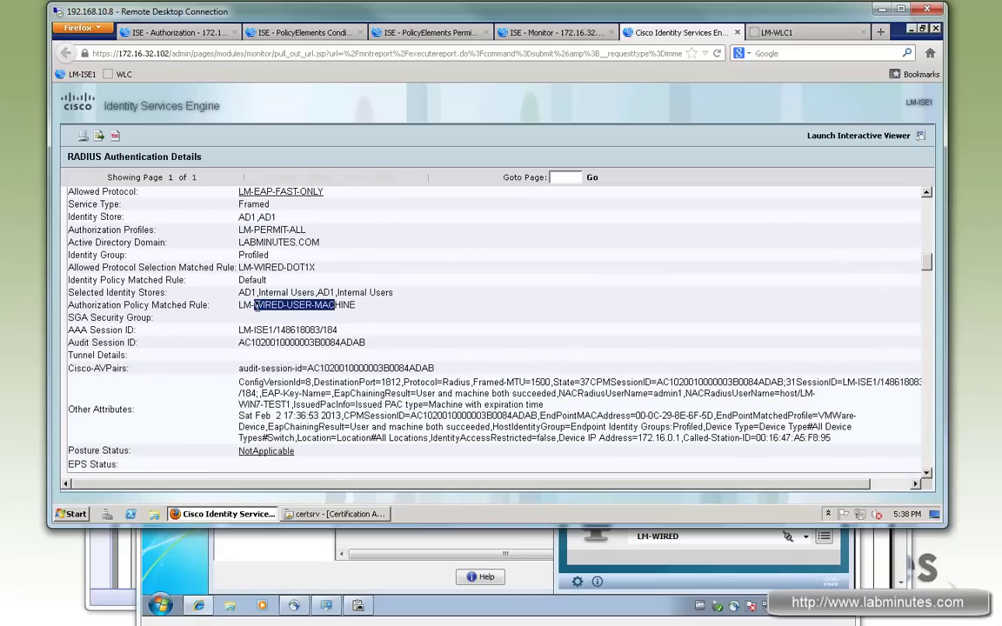
click(289, 310)
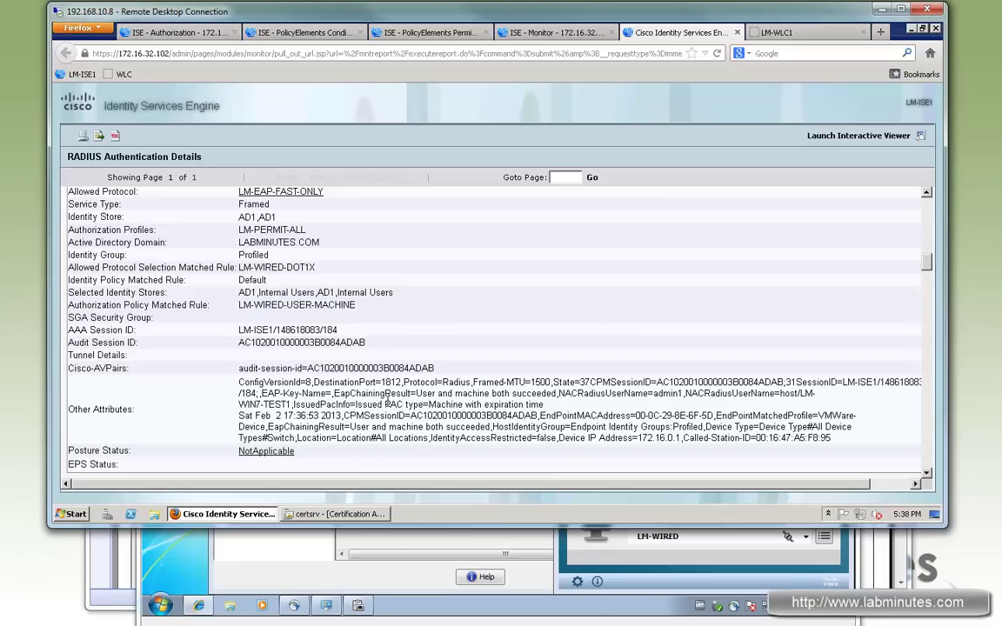
drag(557, 409, 713, 417)
click(496, 435)
drag(287, 394, 444, 405)
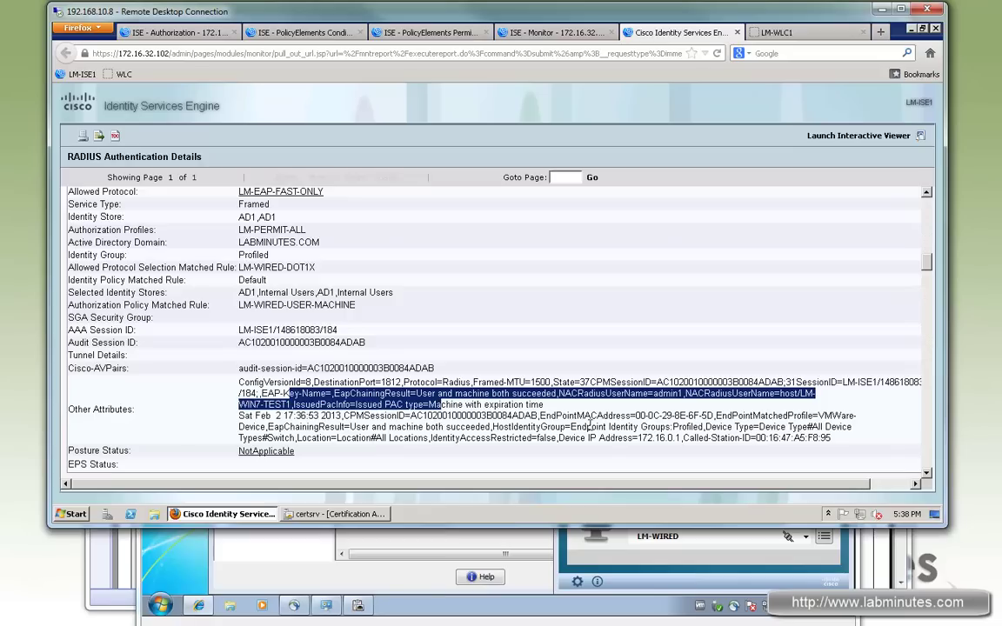
drag(615, 426, 620, 426)
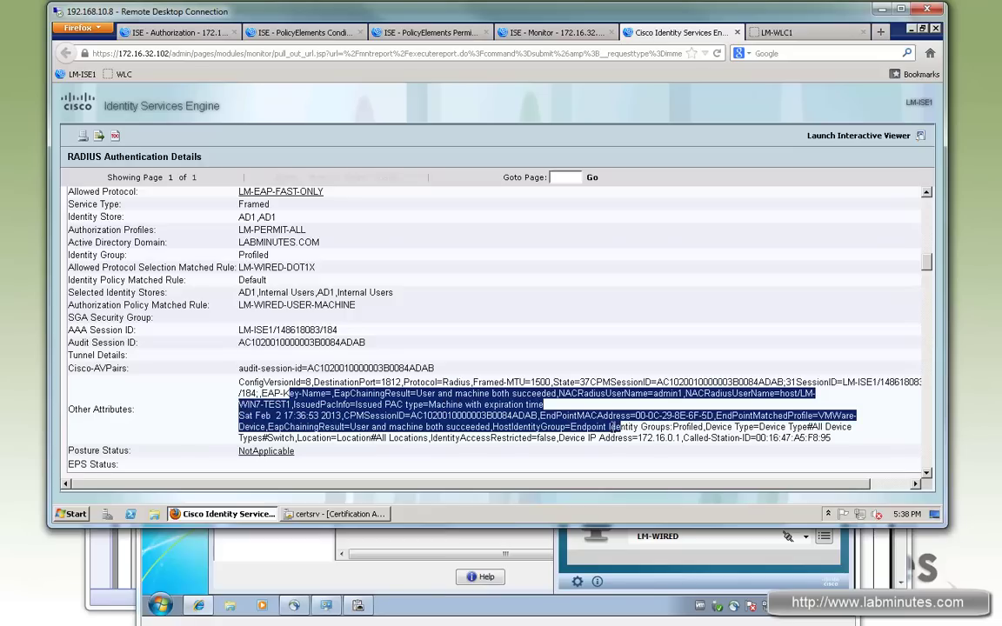
drag(438, 393, 494, 404)
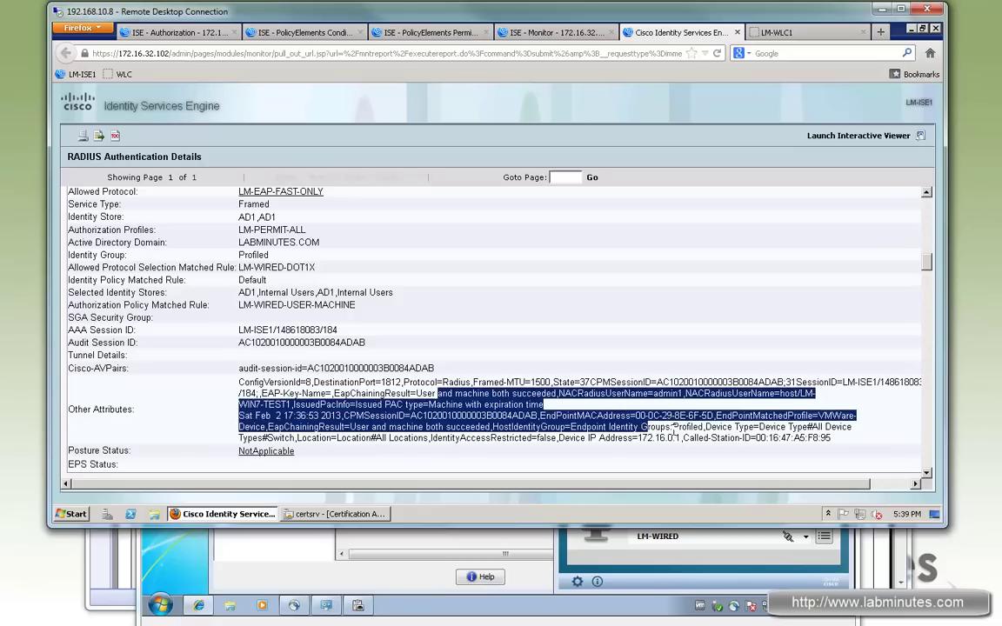
drag(927, 263, 938, 405)
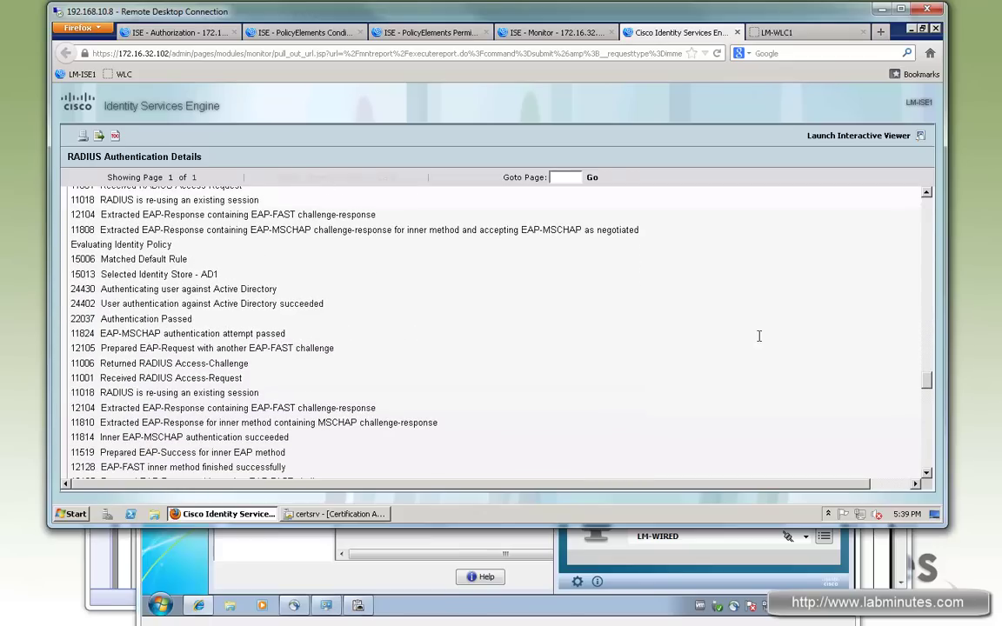
scroll(250, 287, up, 3)
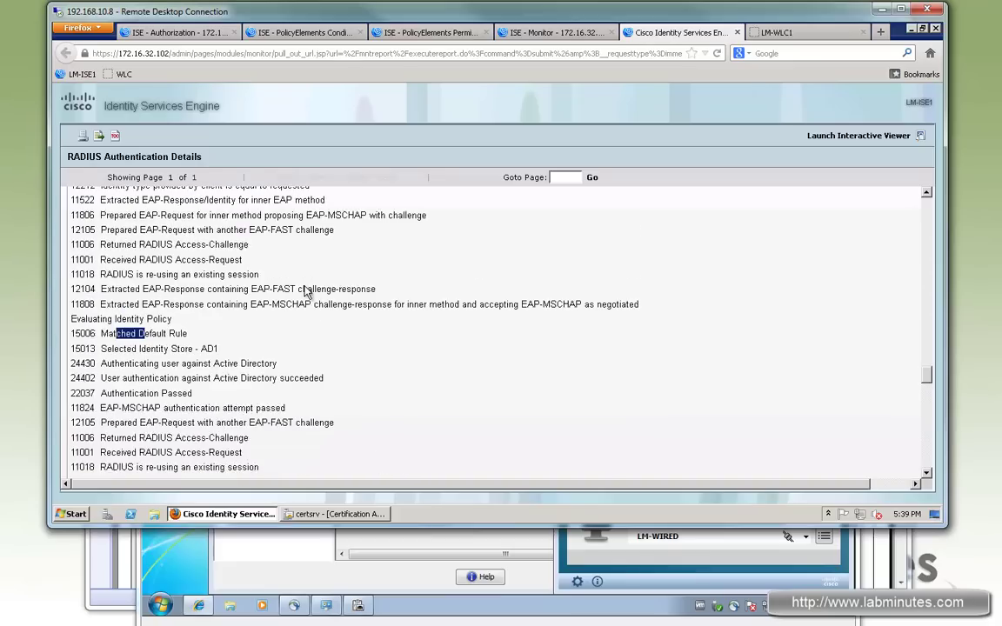
scroll(250, 300, up, 1)
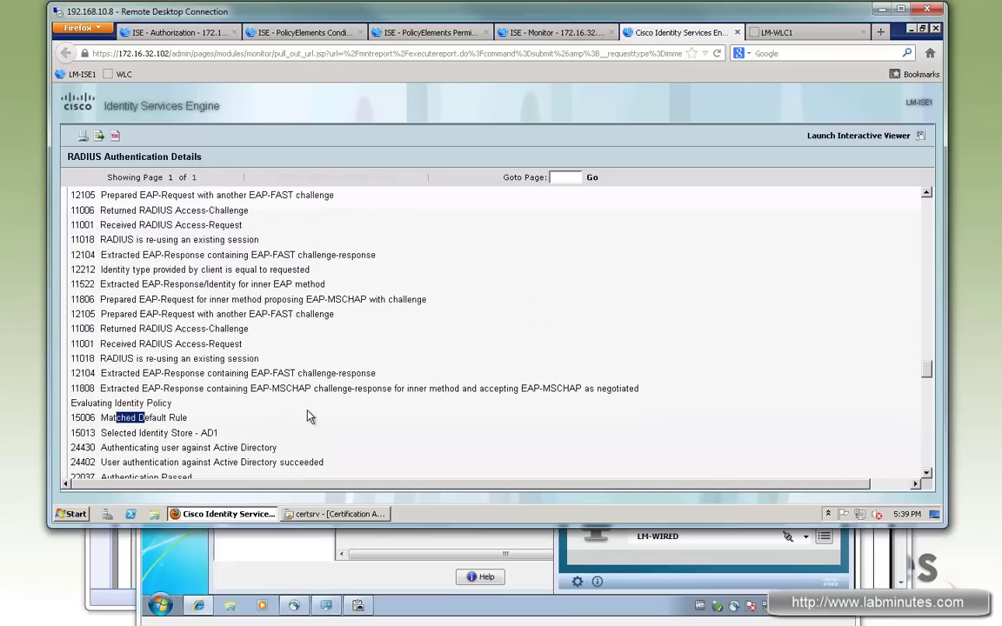
scroll(312, 417, down, 1)
scroll(261, 348, up, 3)
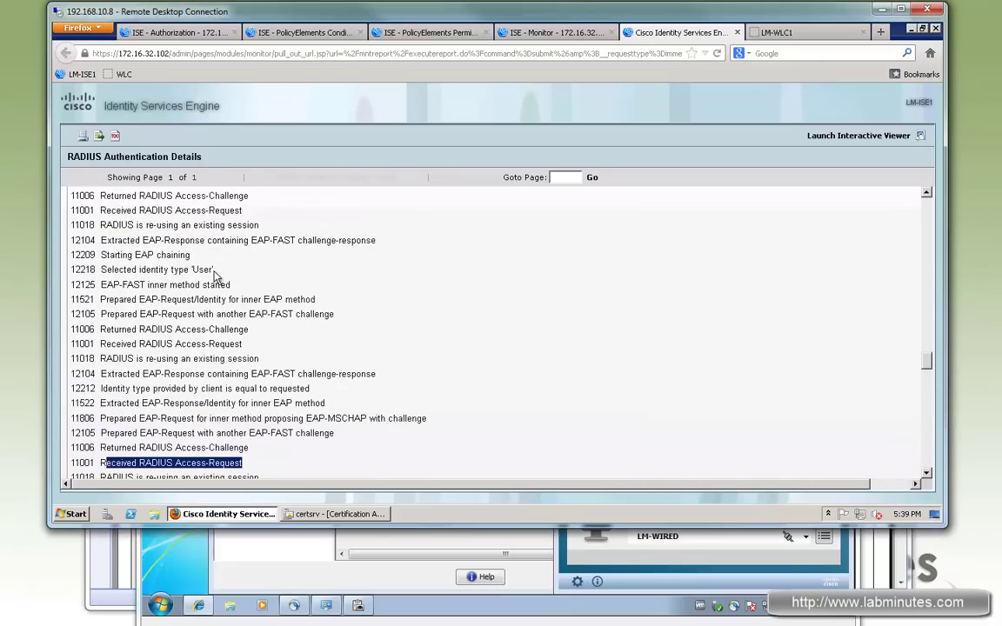
drag(213, 270, 114, 269)
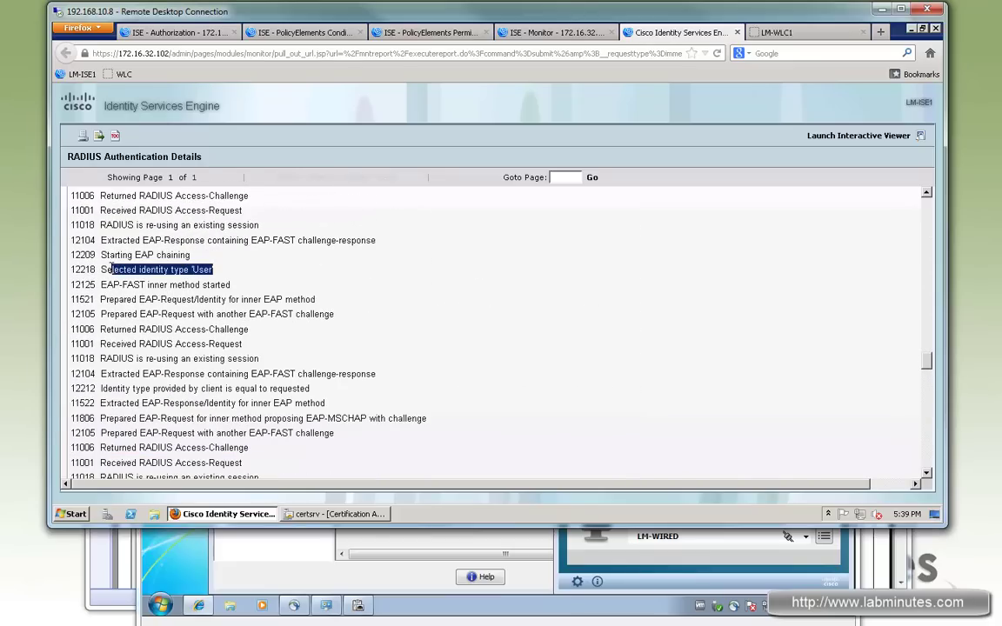
drag(190, 255, 229, 284)
click(224, 271)
scroll(250, 373, down, 4)
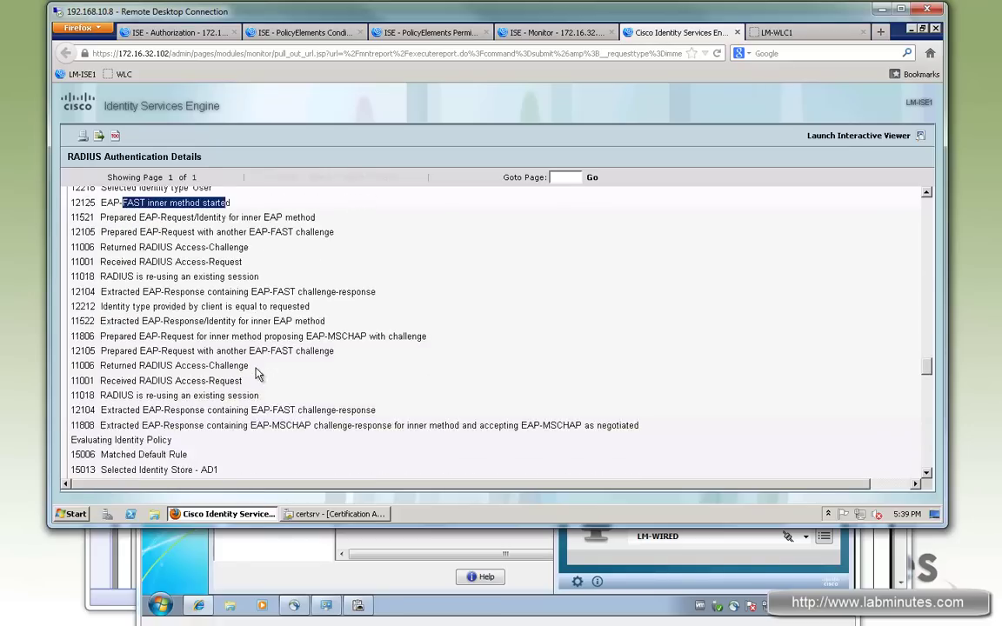
scroll(224, 357, down, 1)
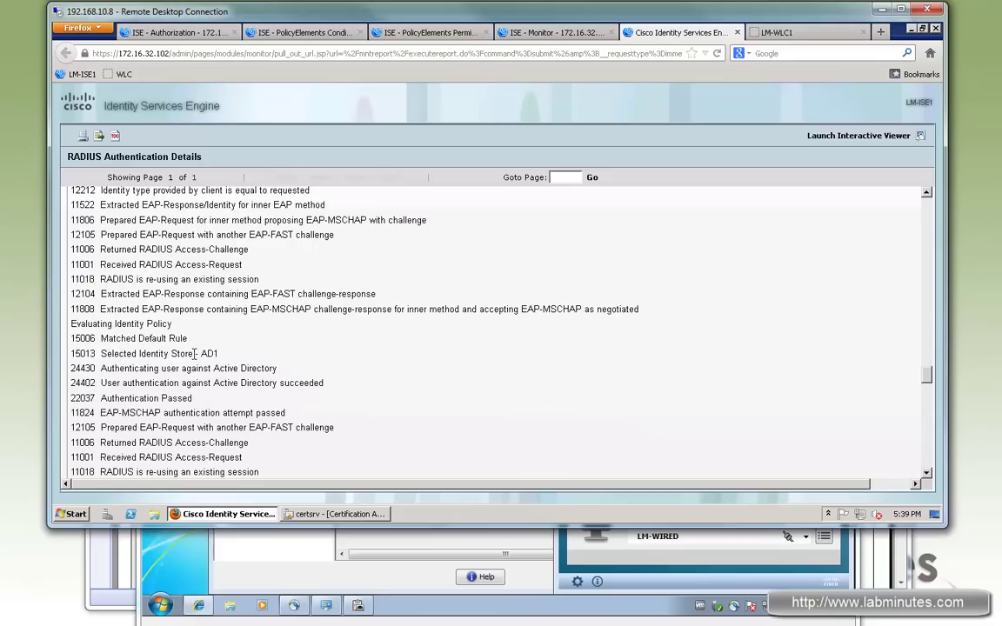
drag(106, 354, 218, 353)
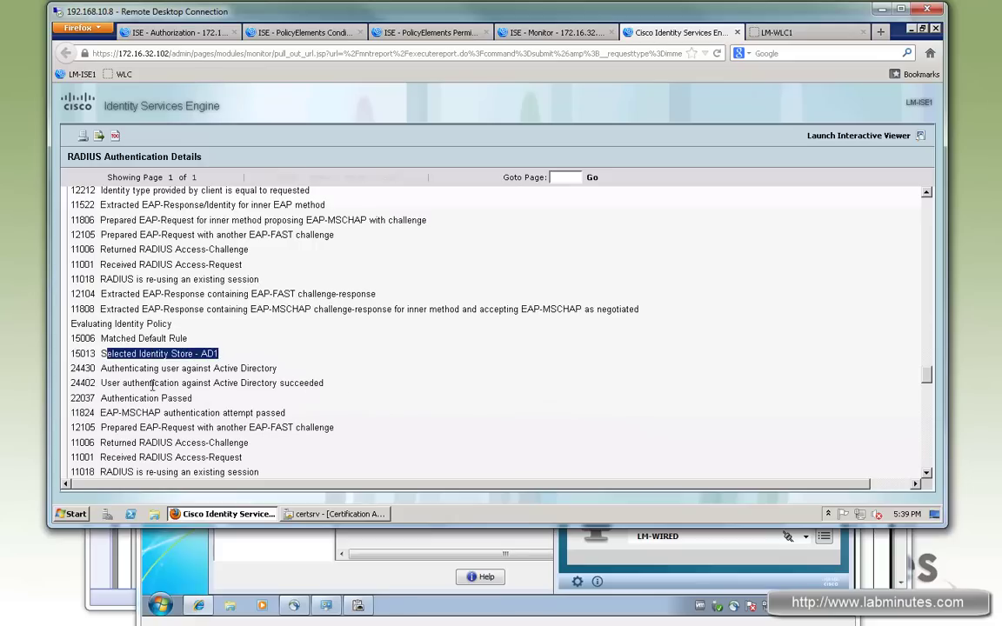
drag(135, 385, 324, 384)
drag(114, 398, 337, 387)
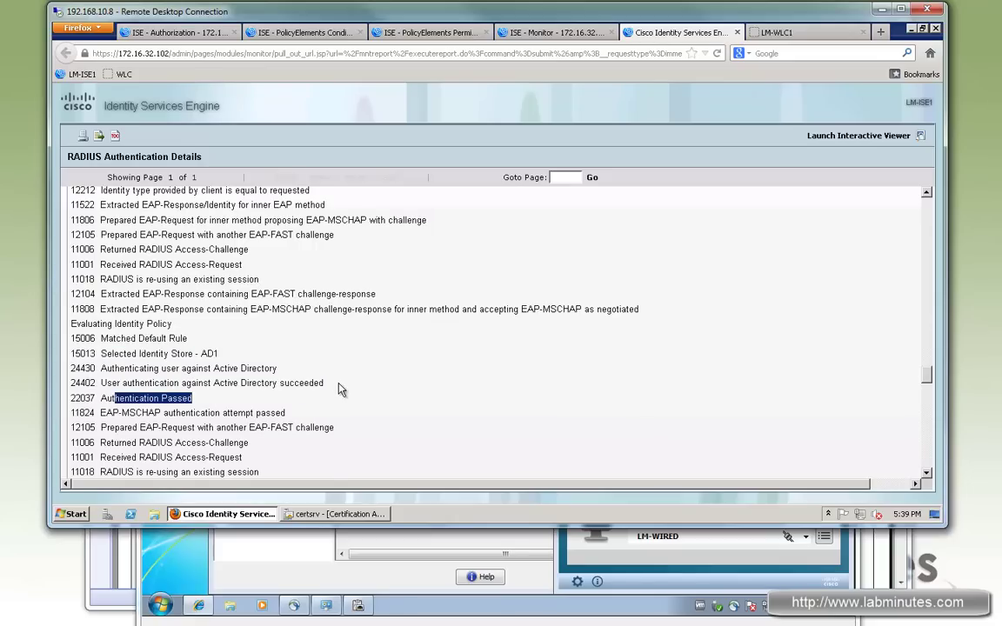
scroll(339, 389, down, 2)
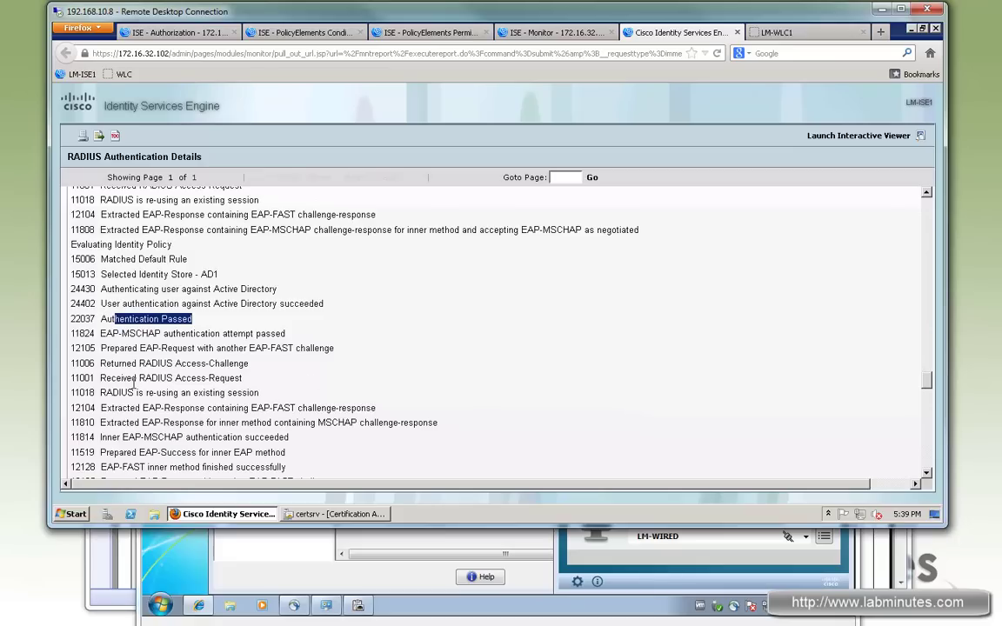
drag(241, 393, 112, 393)
drag(250, 393, 251, 399)
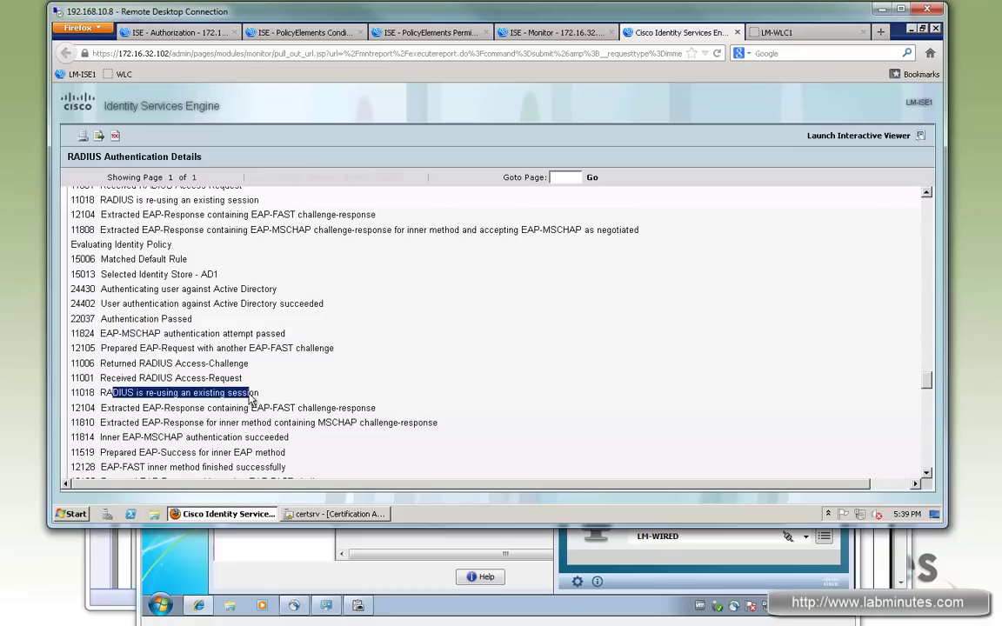
triple_click(252, 393)
scroll(321, 380, down, 4)
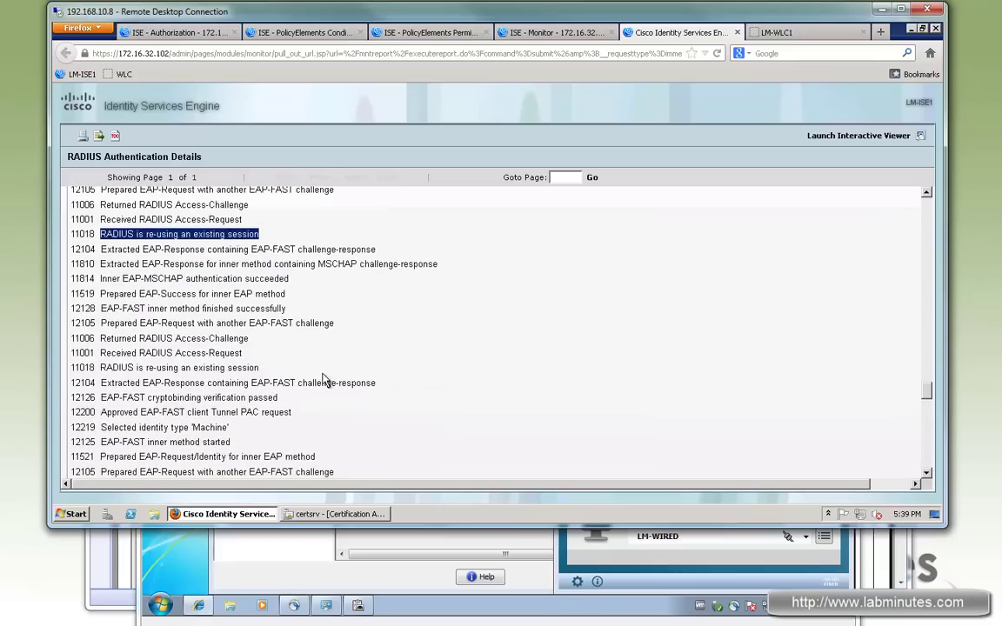
scroll(322, 380, down, 2)
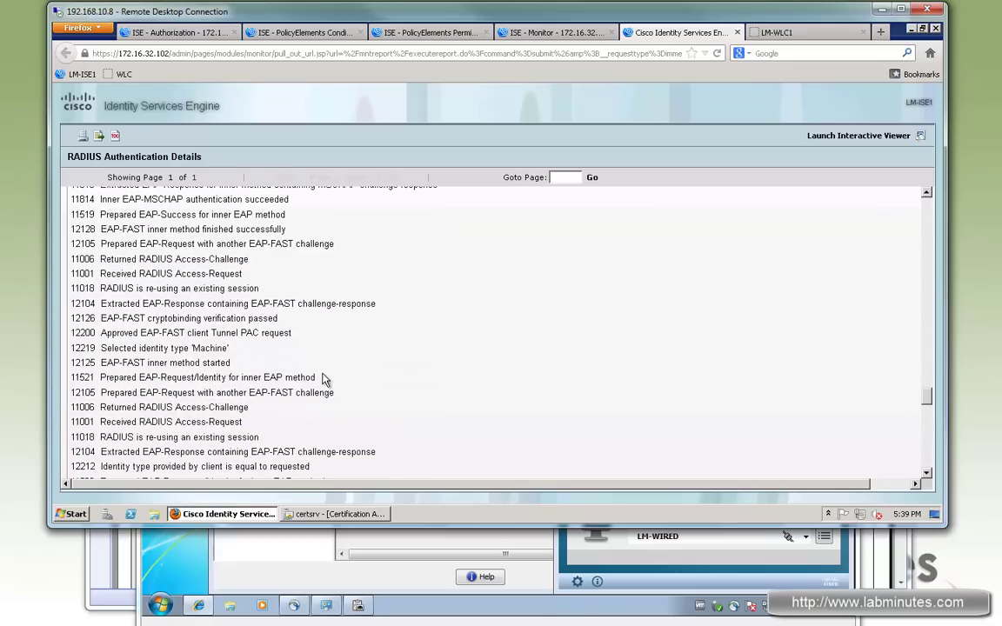
scroll(322, 380, down, 5)
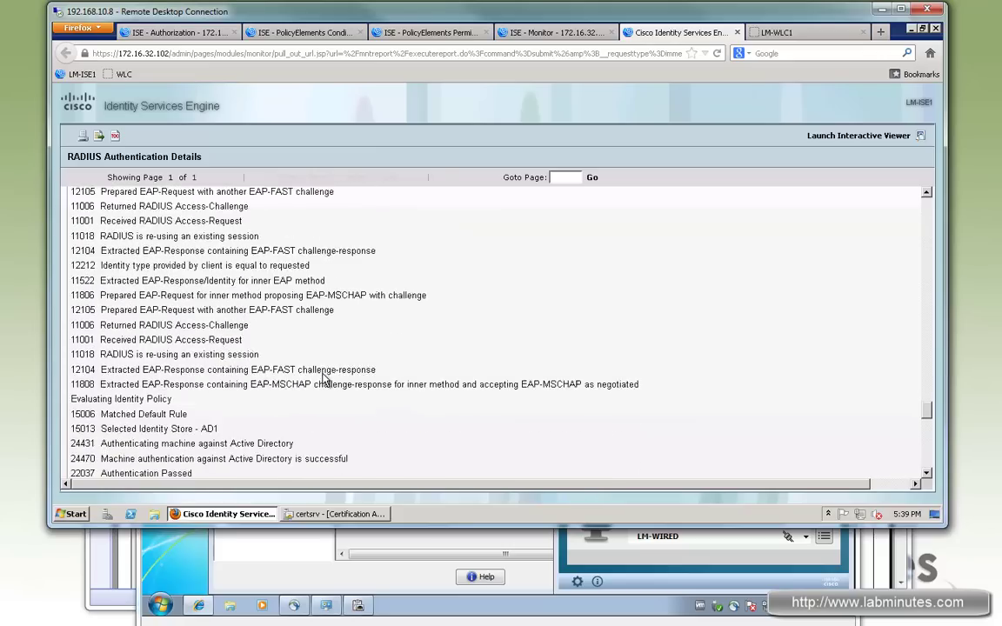
scroll(321, 380, down, 1)
scroll(324, 374, up, 3)
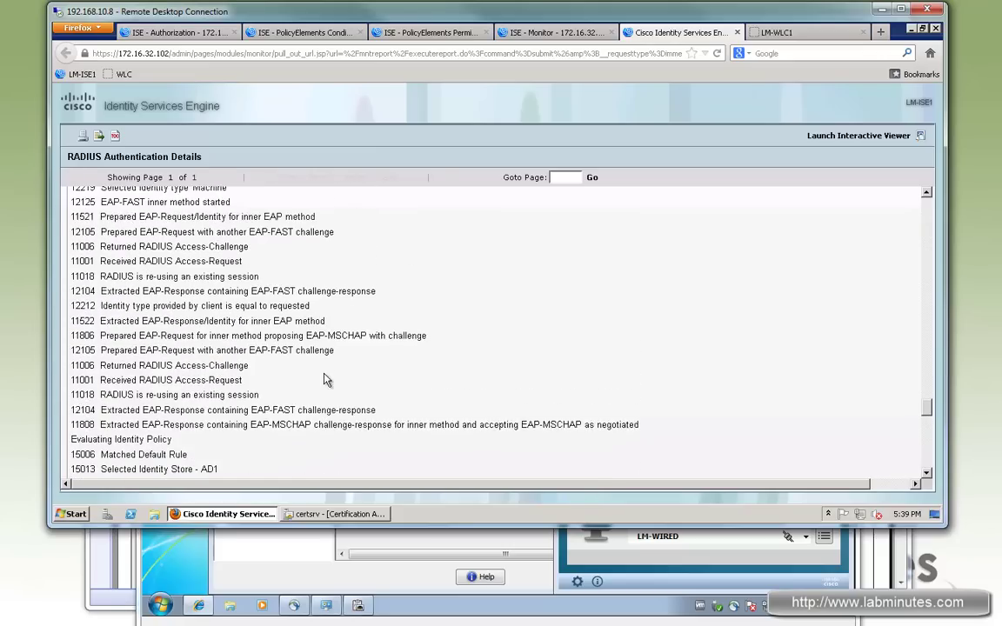
drag(113, 229, 218, 229)
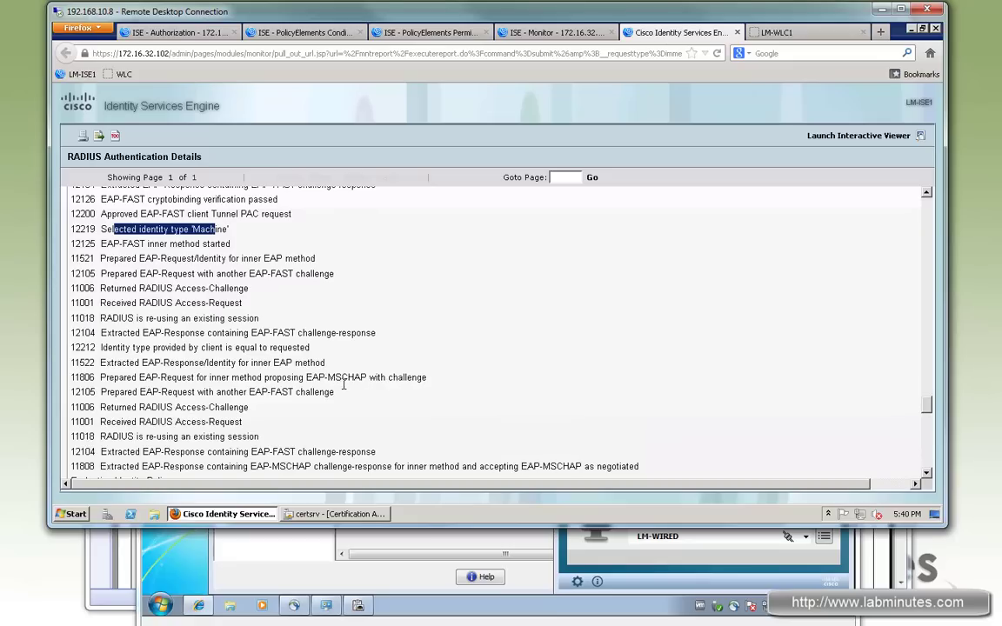
scroll(344, 391, up, 1)
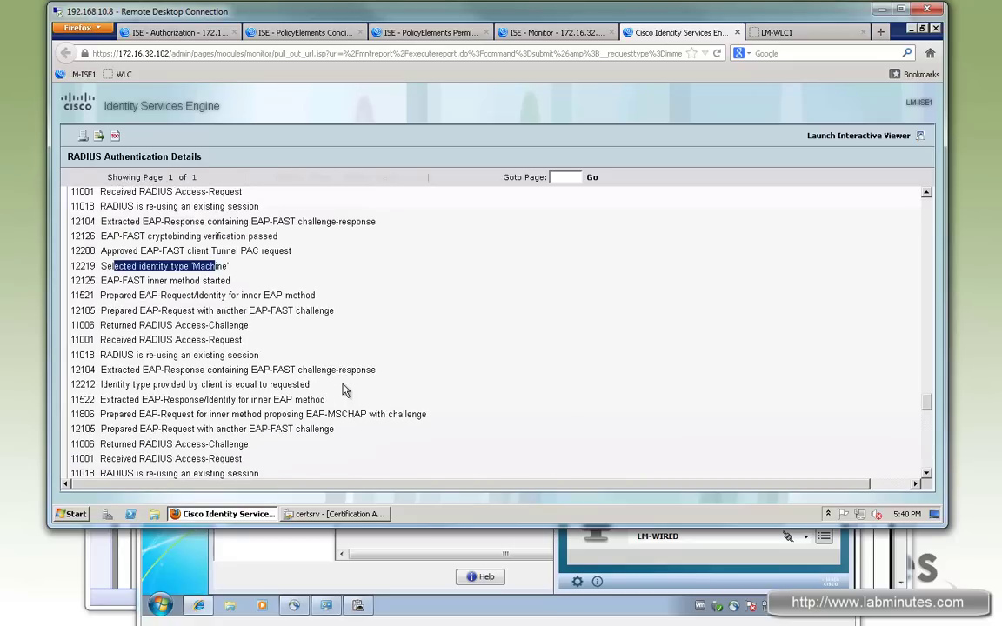
scroll(344, 391, down, 3)
scroll(345, 391, down, 2)
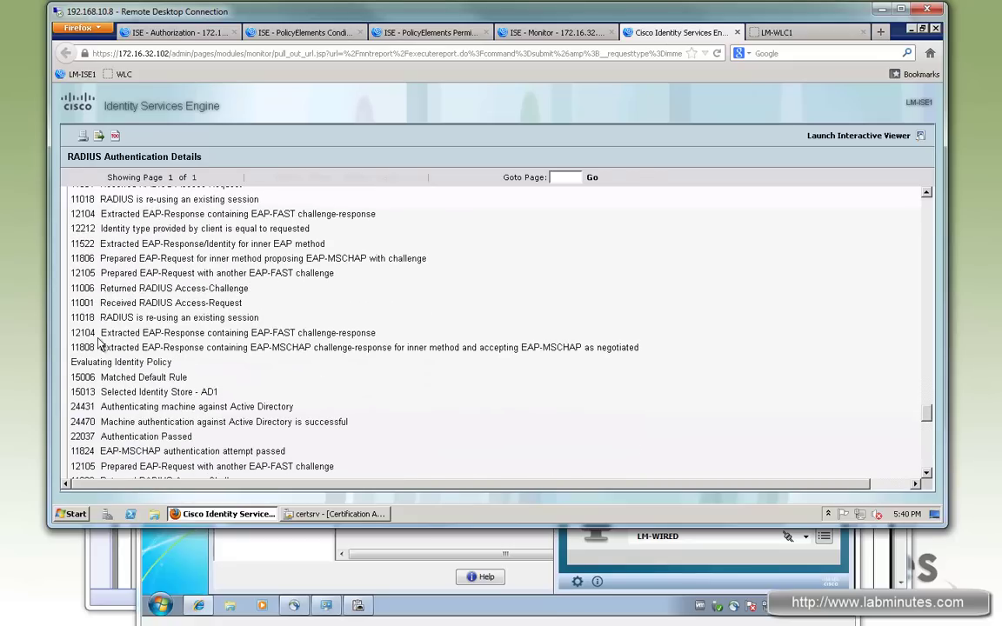
drag(111, 392, 217, 392)
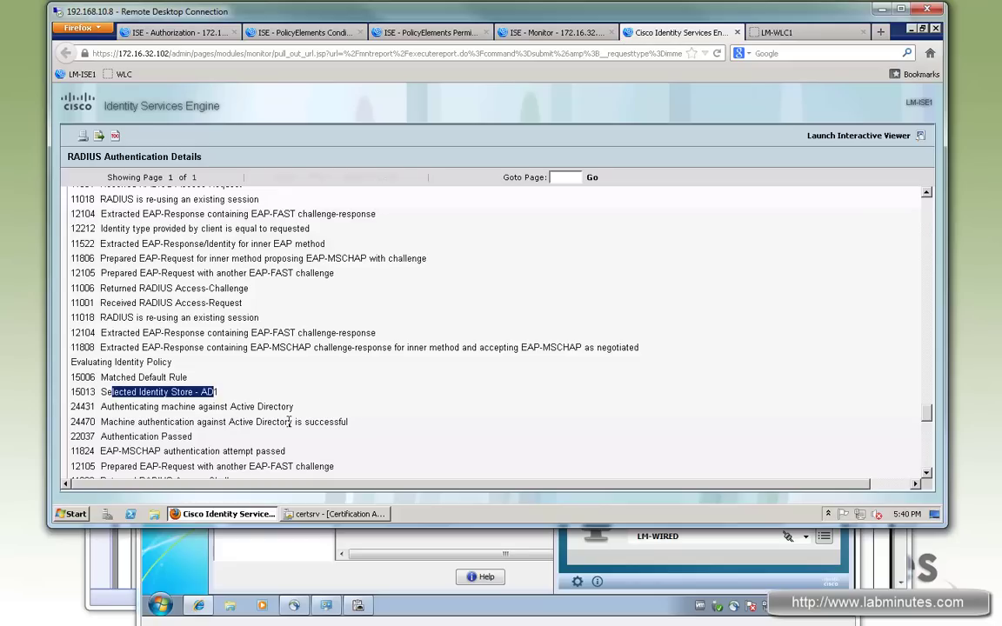
scroll(289, 426, down, 3)
drag(330, 342, 109, 343)
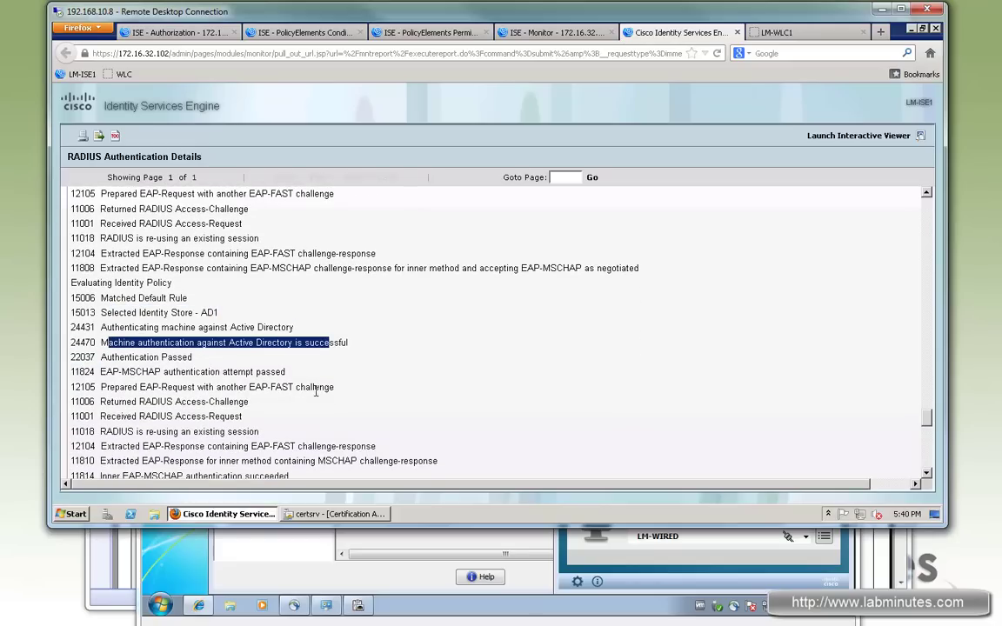
scroll(369, 397, down, 12)
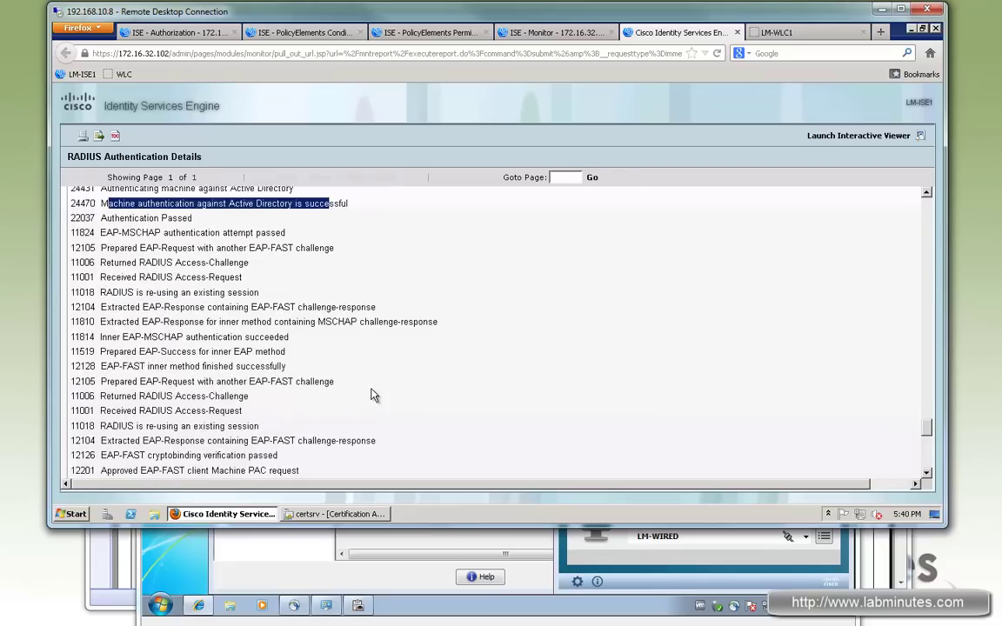
scroll(374, 396, down, 5)
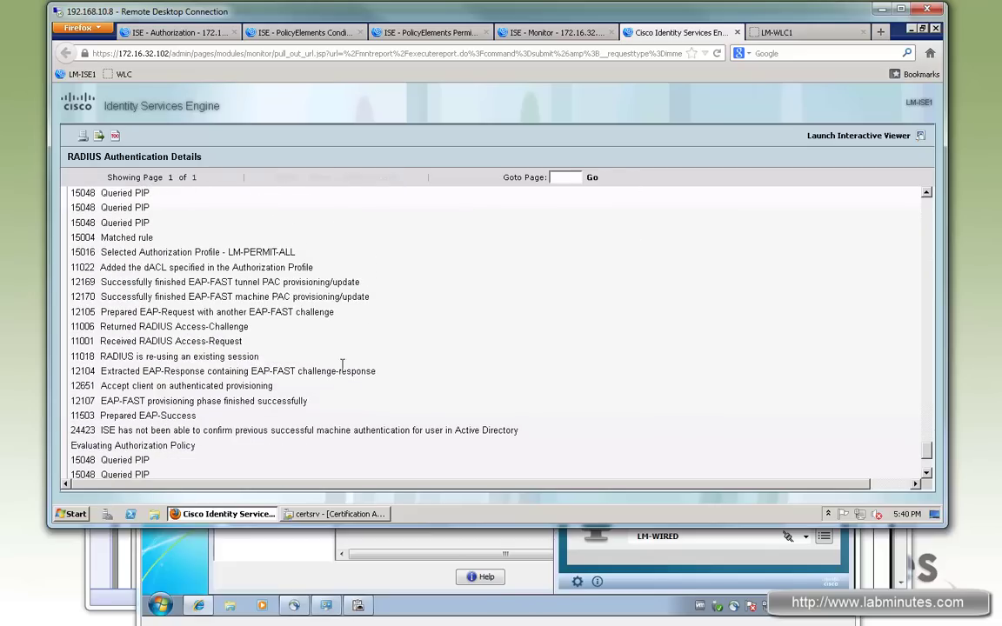
drag(133, 252, 293, 253)
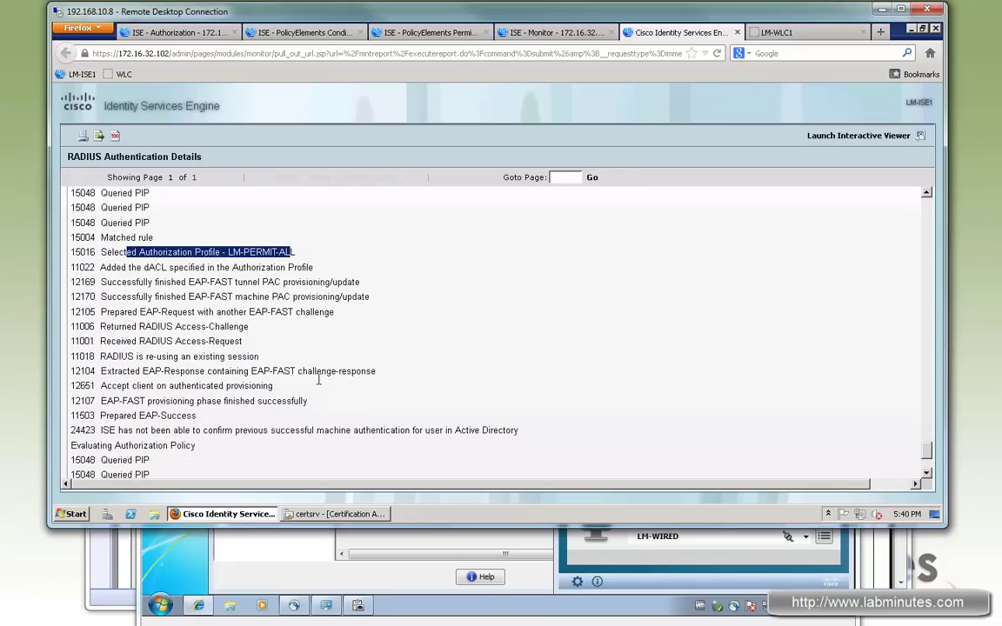
scroll(340, 397, down, 4)
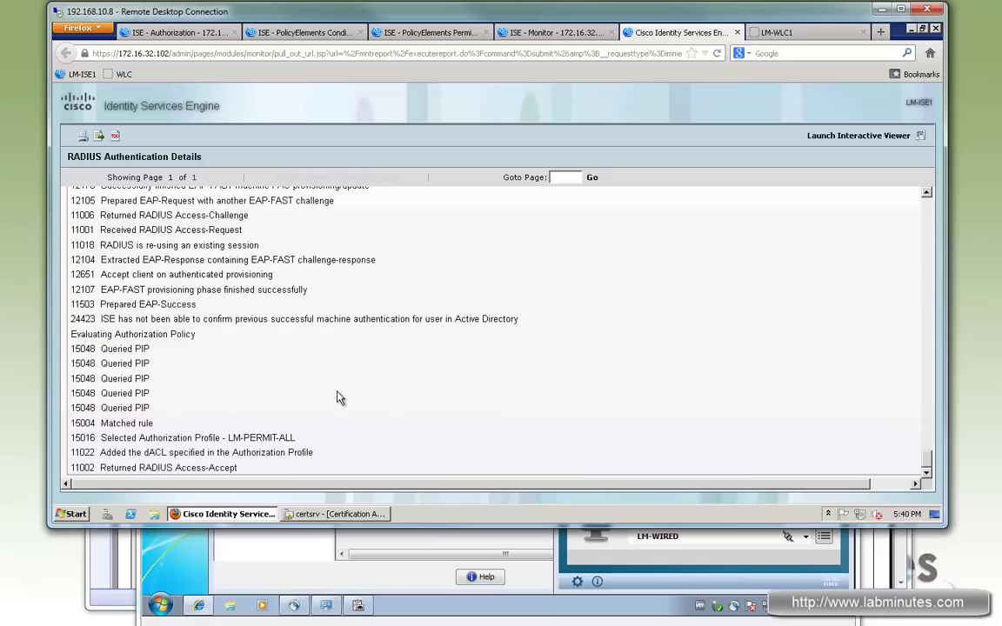
scroll(340, 397, up, 7)
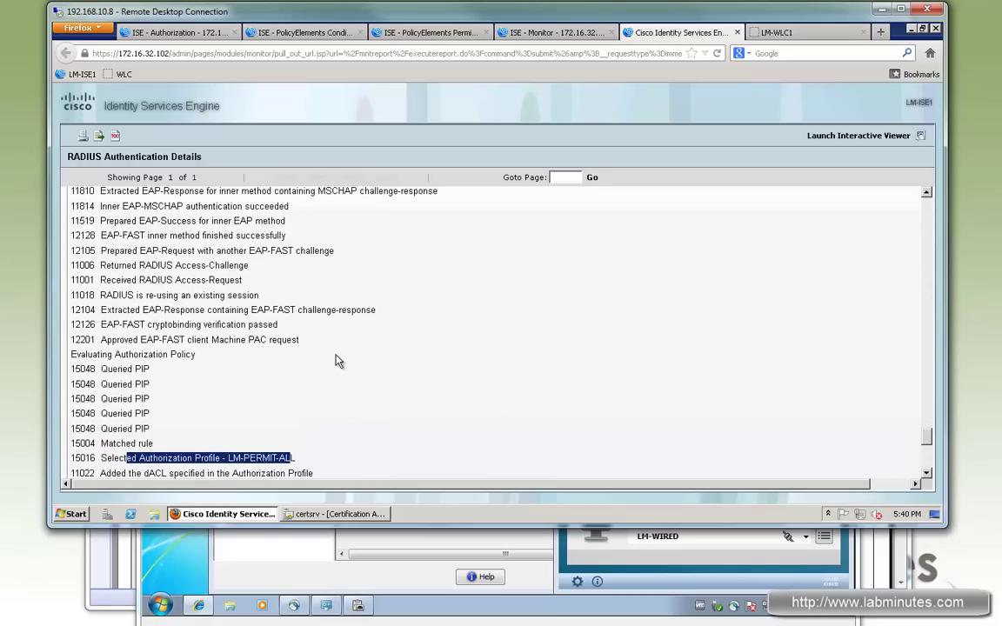
drag(271, 340, 172, 250)
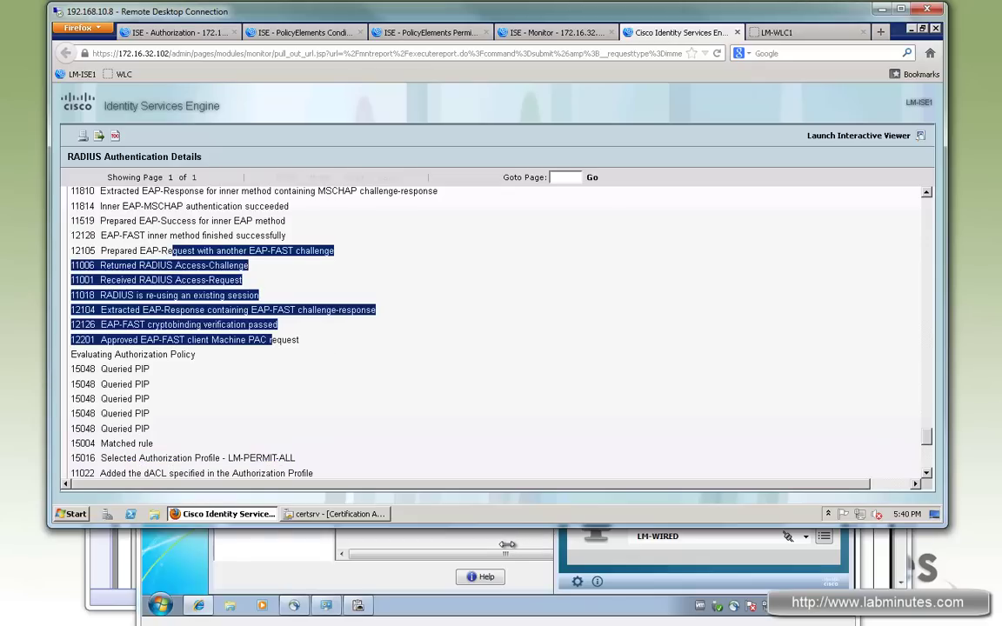
Close the Google Play window and disable the LAB wired connection.
click(517, 543)
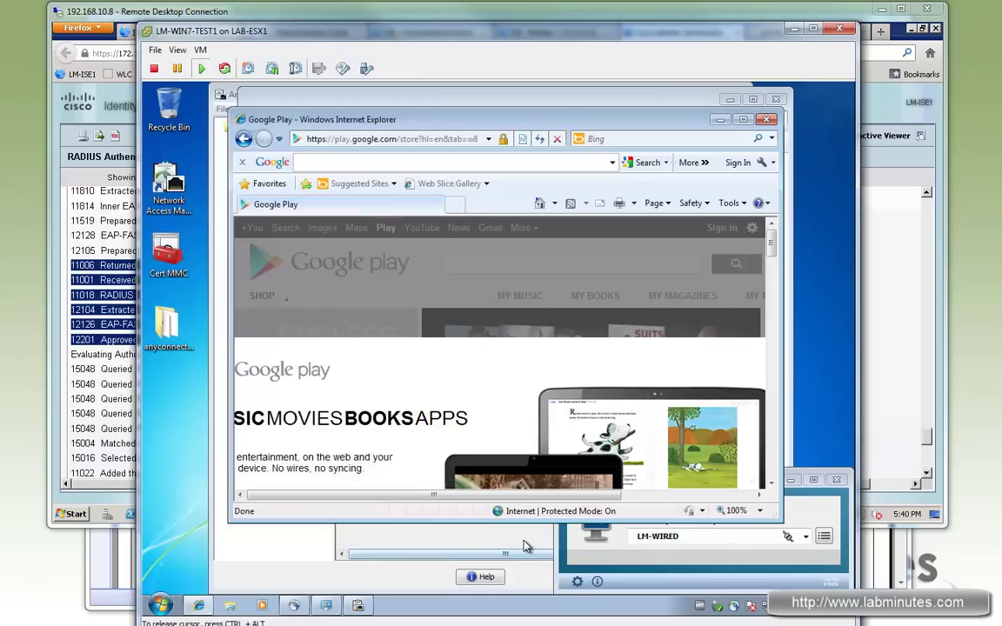
click(766, 121)
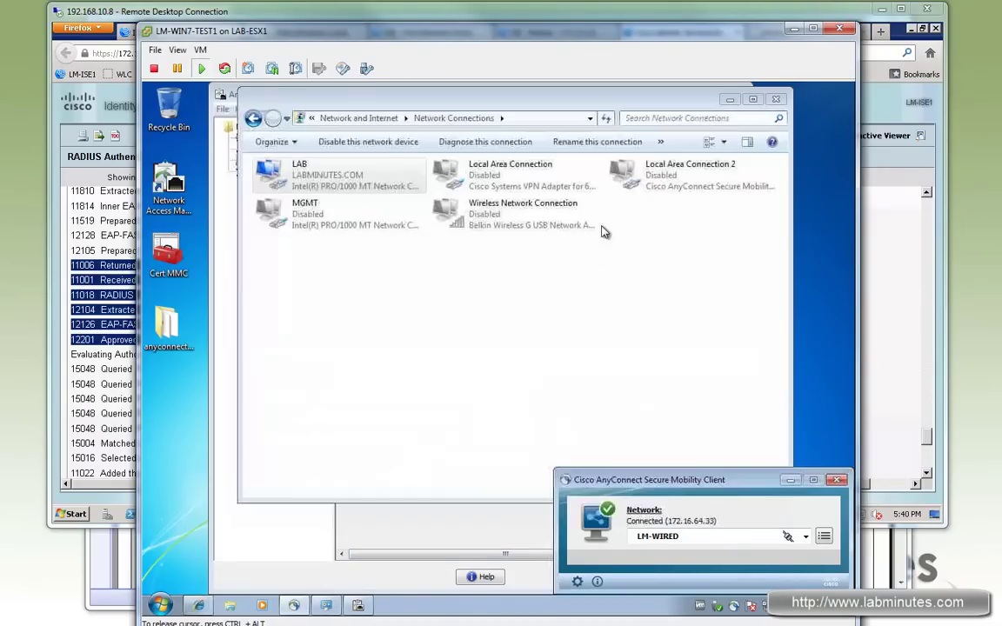
right_click(393, 190)
click(337, 177)
right_click(339, 177)
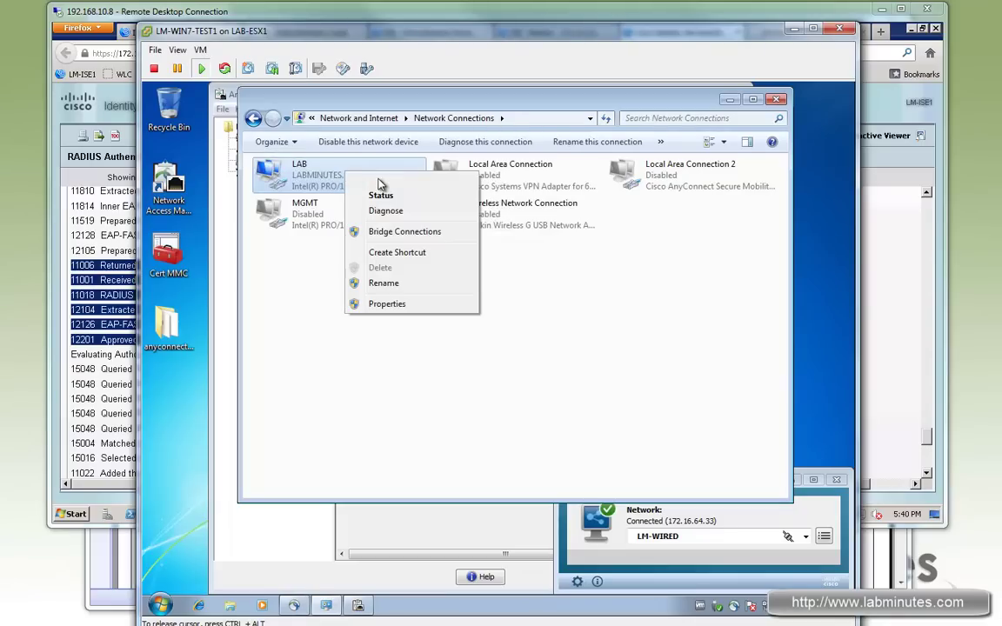
click(376, 183)
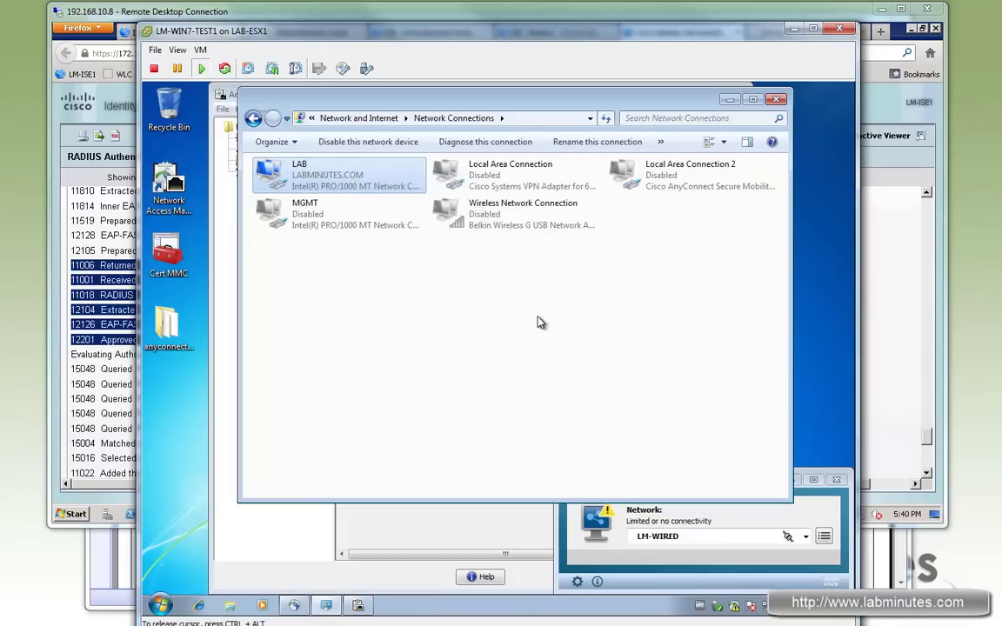
Enable wireless so AnyConnect connects to LM-WIRELESS (172.16.64.35).
right_click(522, 215)
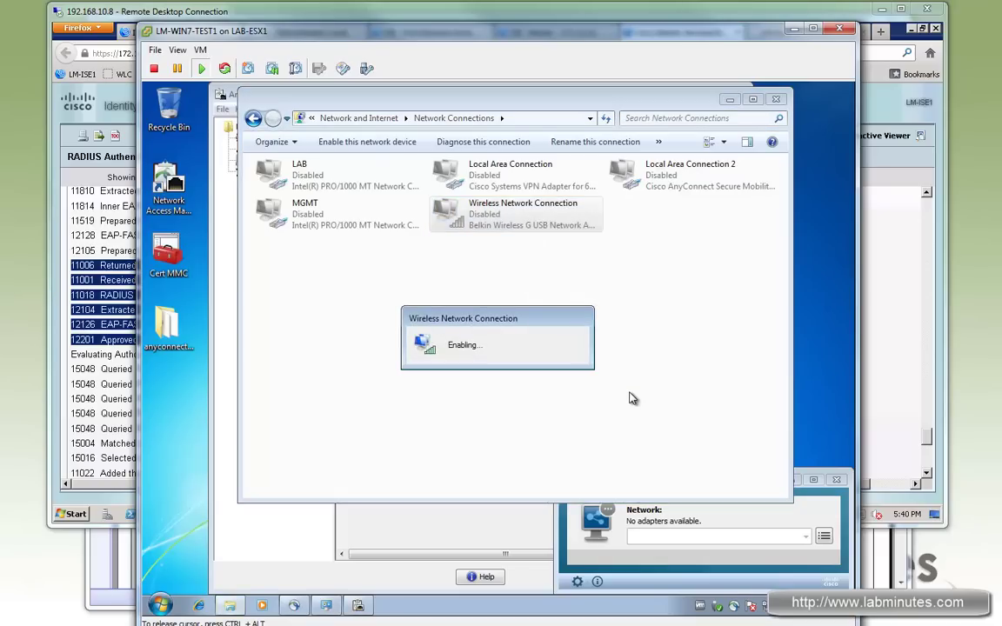
click(823, 537)
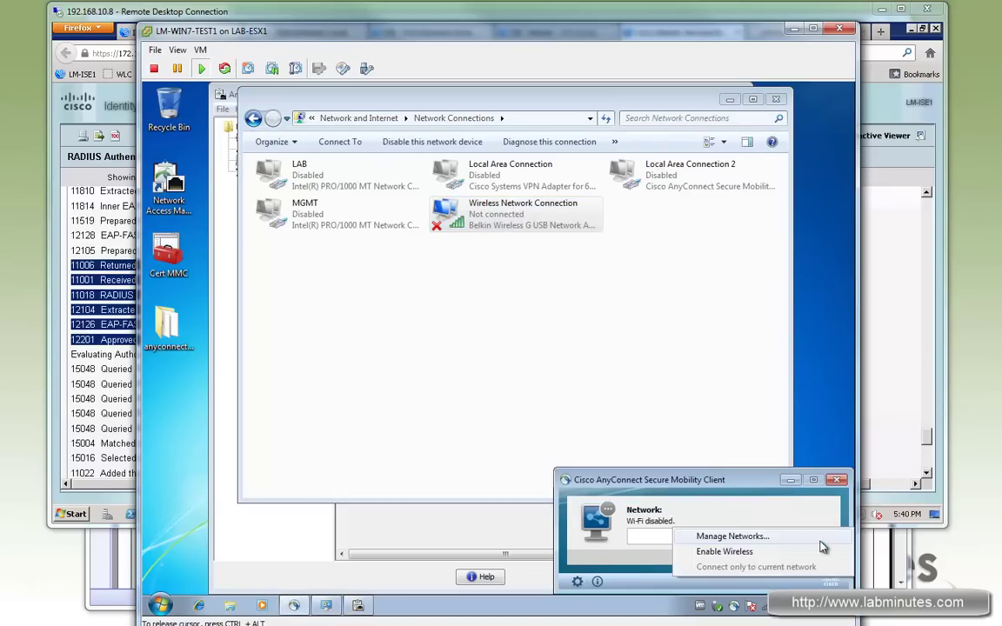
click(737, 553)
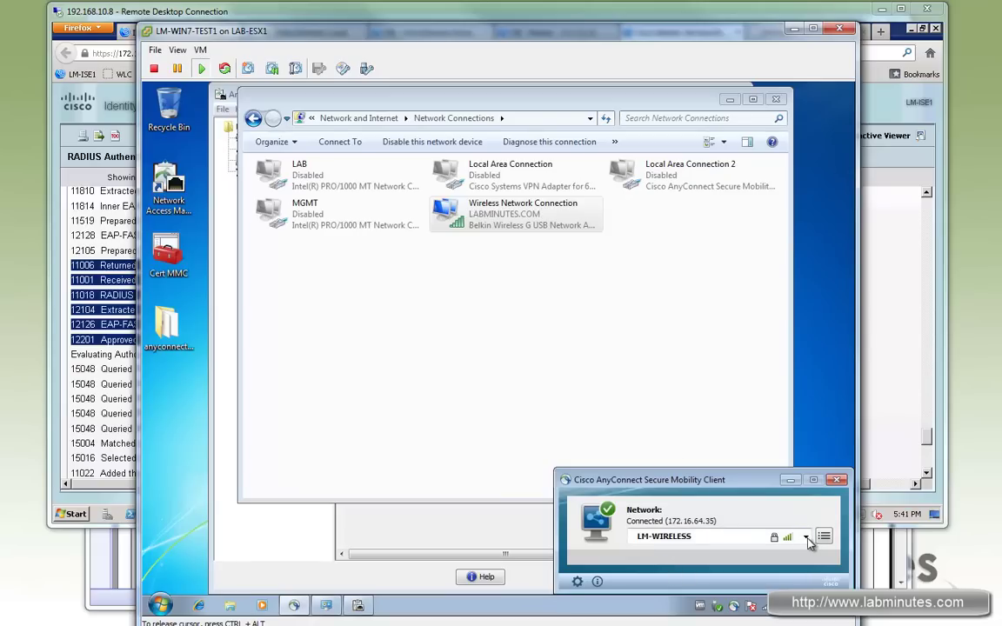
Close the old details tab and refresh Live Authentications to show the new WLC1 LM-WLAN-PERMIT-ALL entry.
click(195, 12)
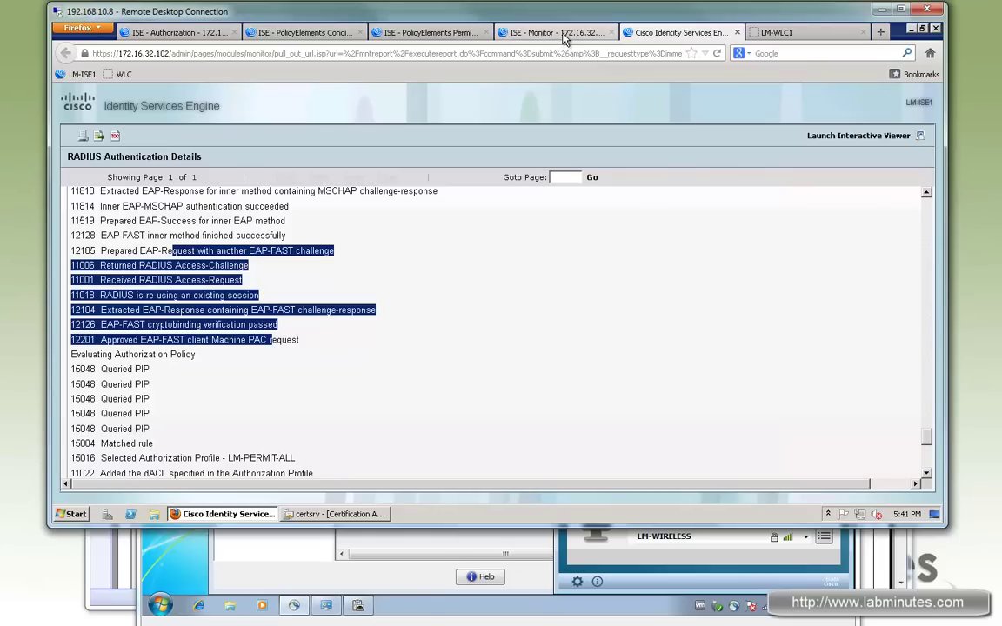
click(561, 33)
middle_click(666, 29)
click(208, 211)
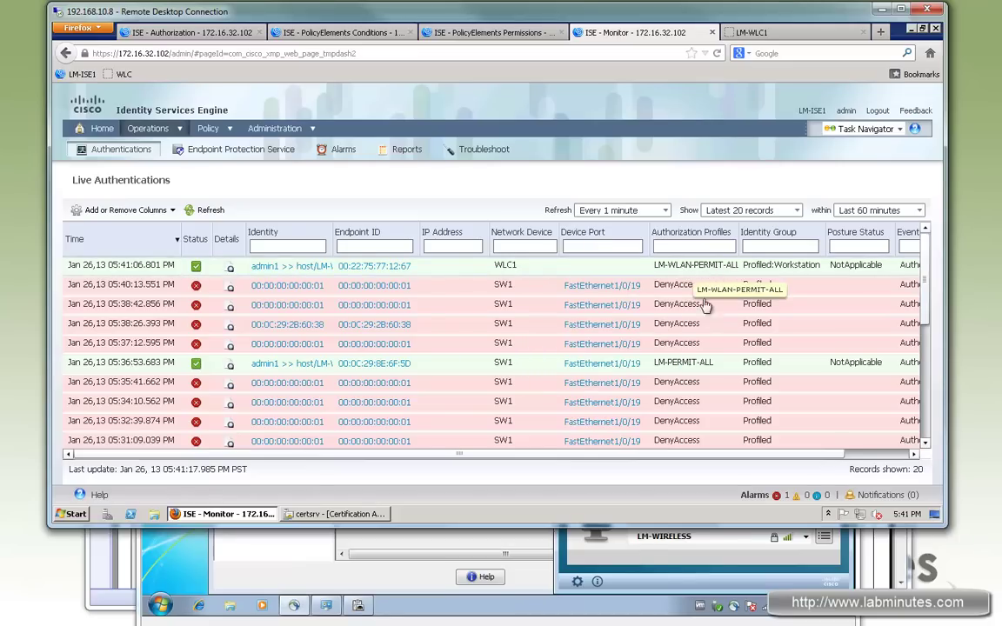
On the VM, load google.com and Google Play in Internet Explorer, then return to Network Connections.
click(667, 575)
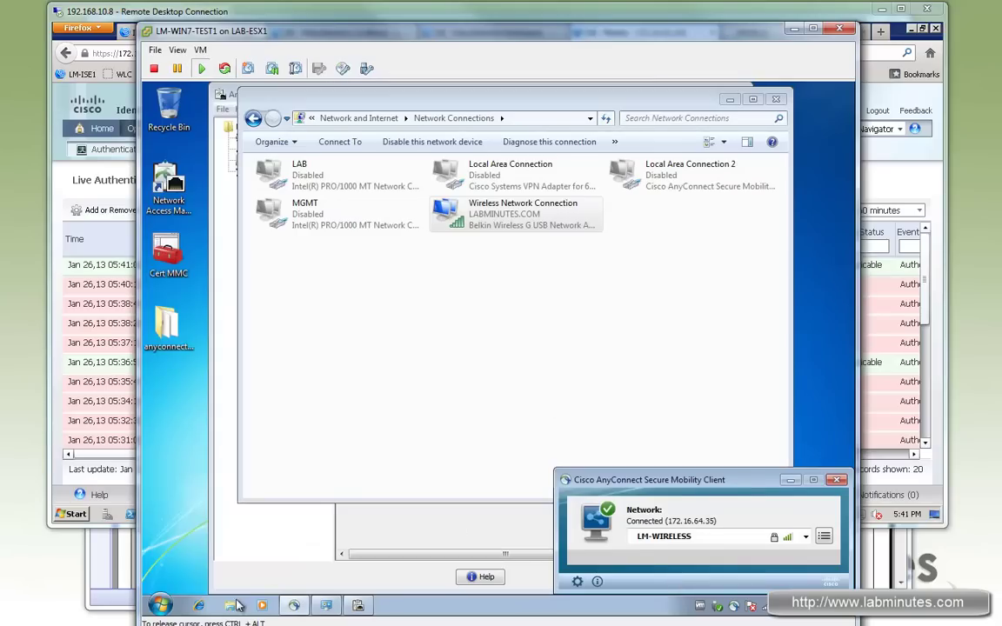
click(199, 606)
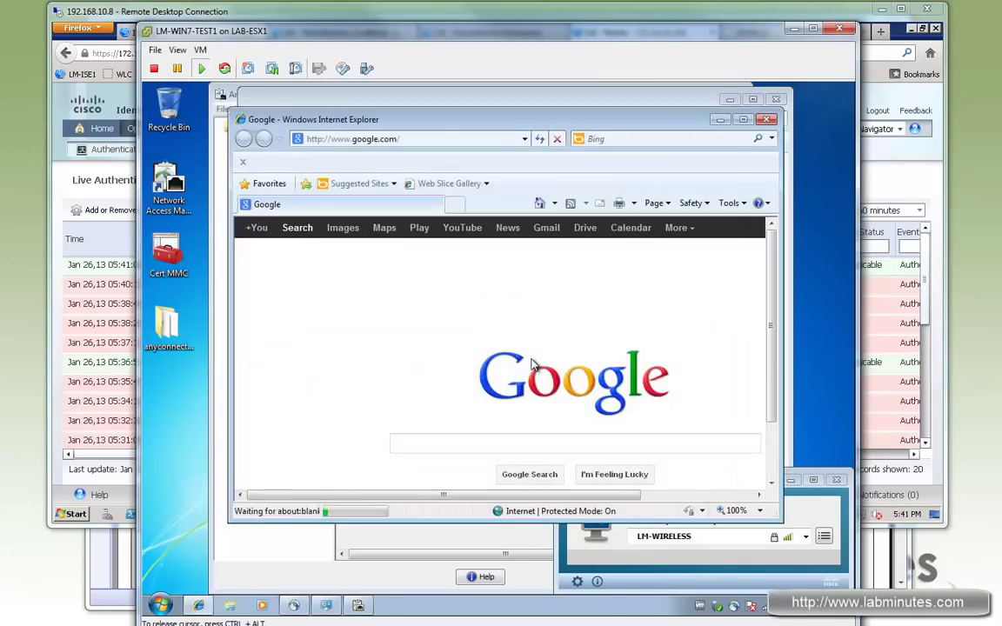
click(420, 227)
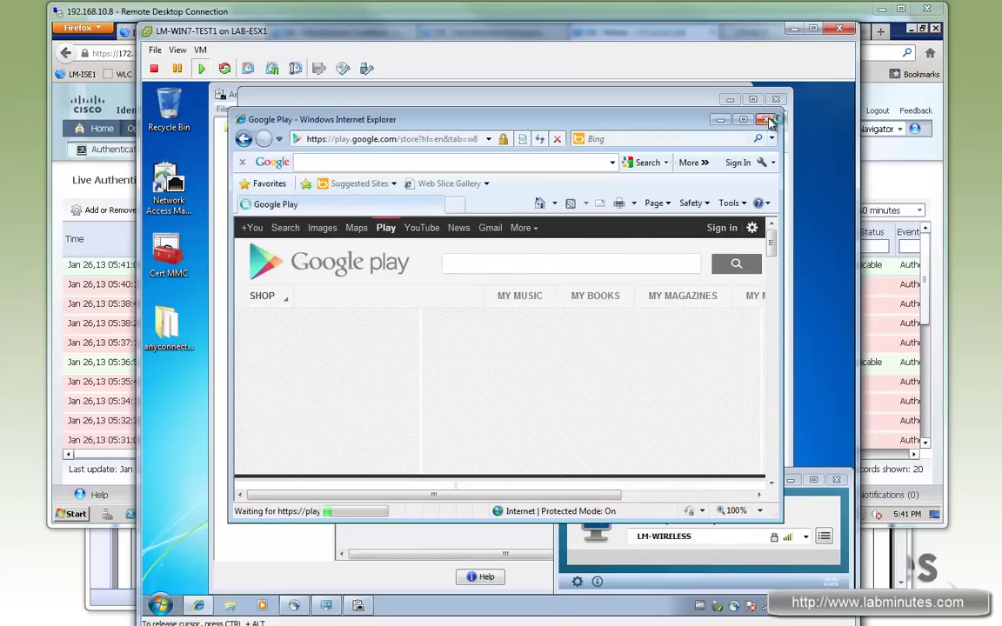
click(695, 102)
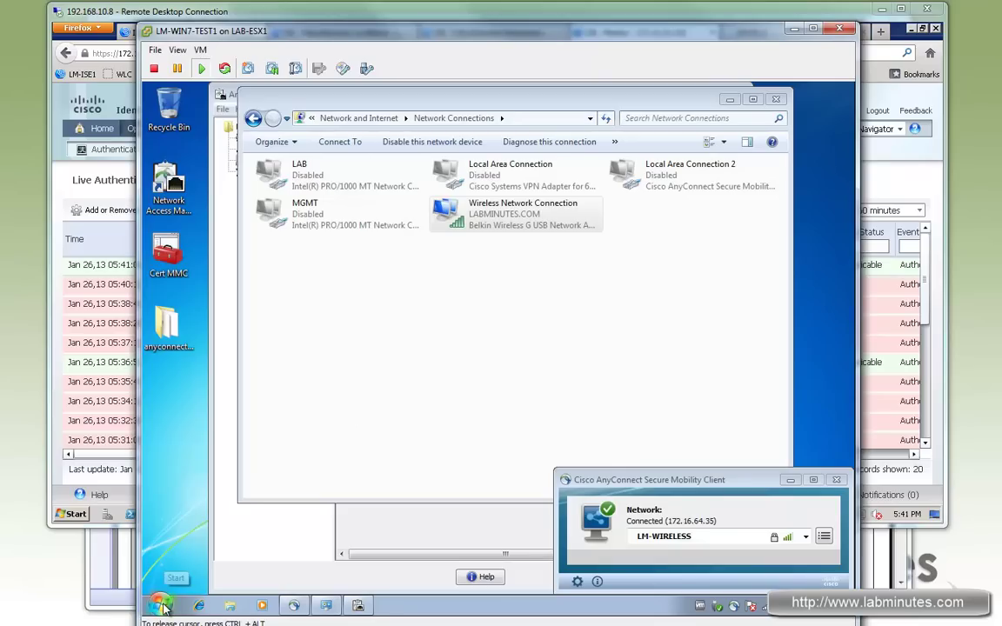
Open the RADIUS authentication details of the newest WLC1 wireless session.
click(170, 611)
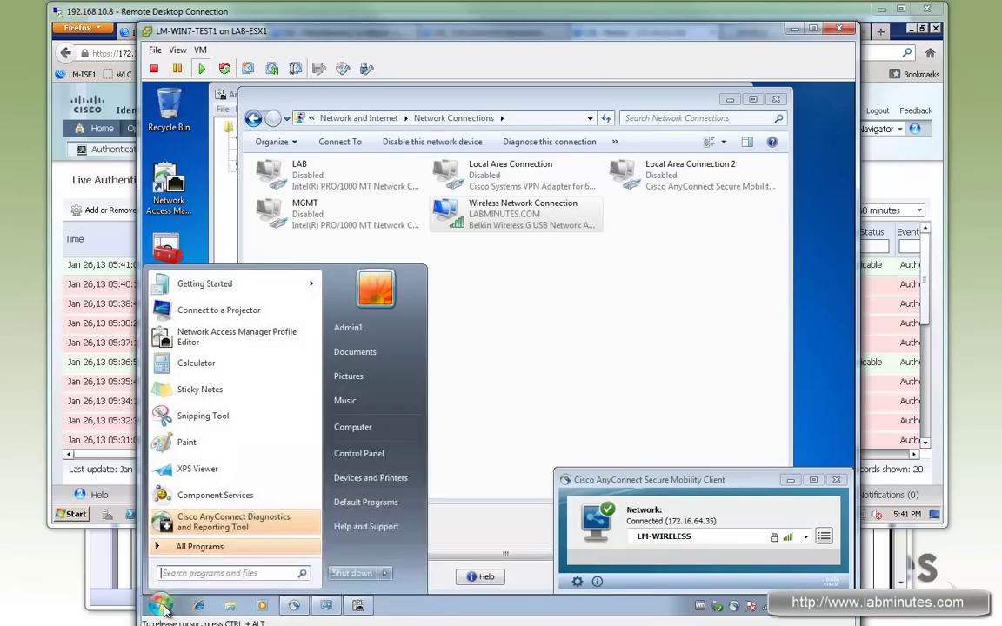
click(378, 15)
click(489, 33)
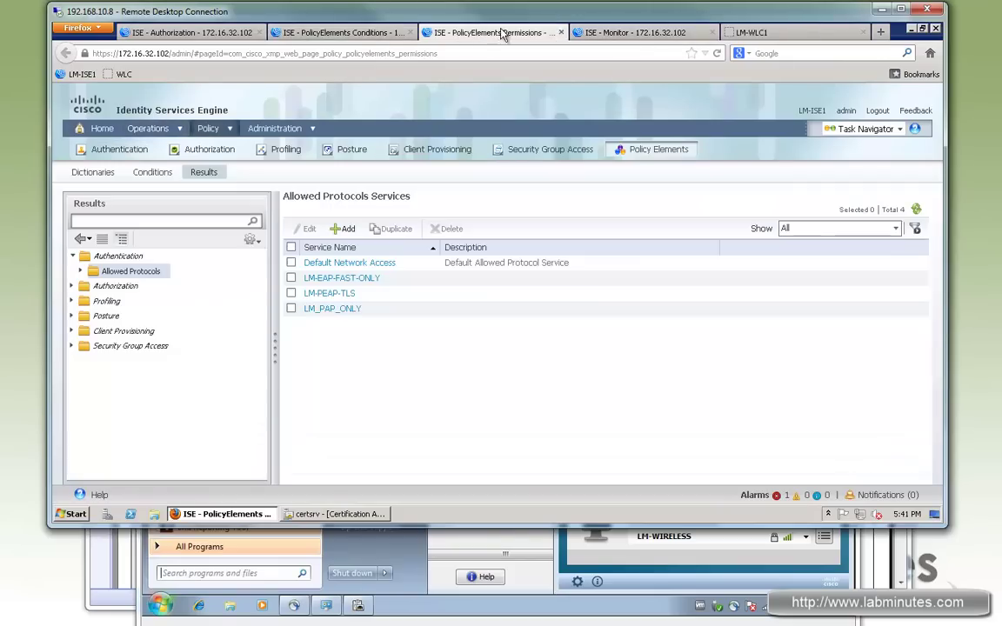
click(624, 36)
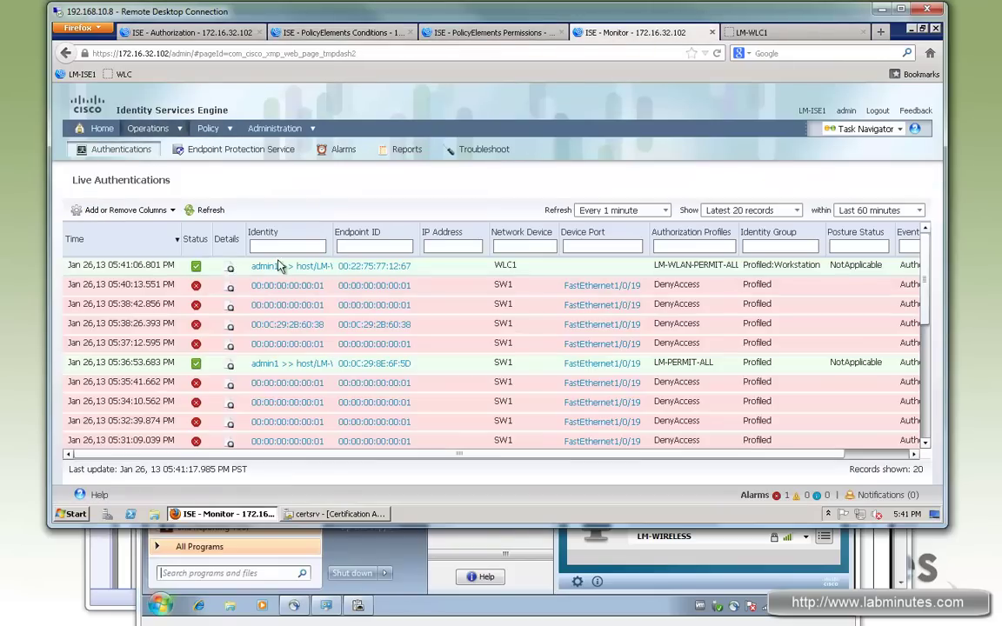
click(228, 266)
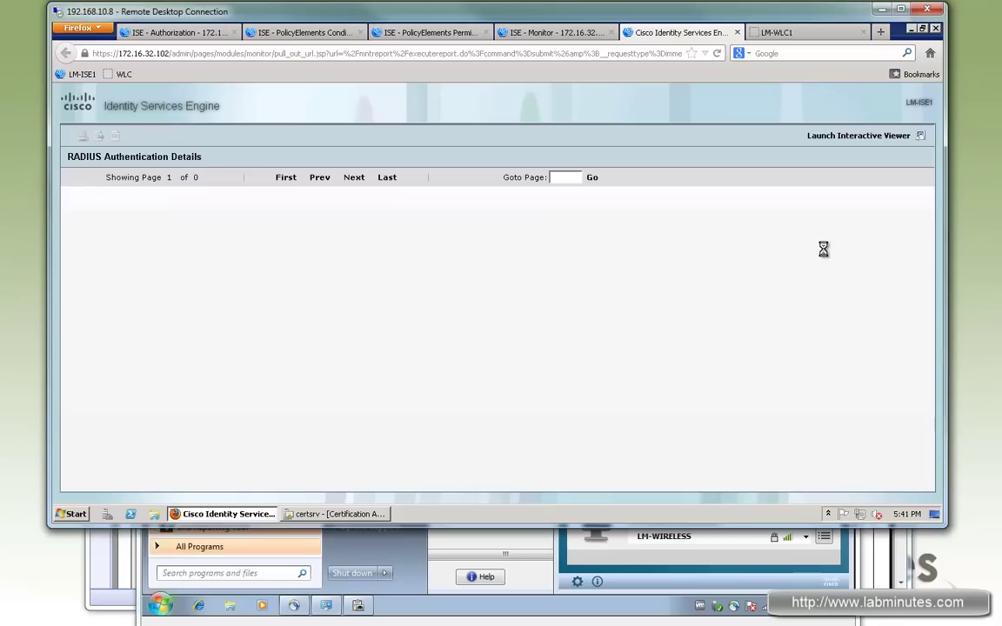
scroll(929, 222, down, 7)
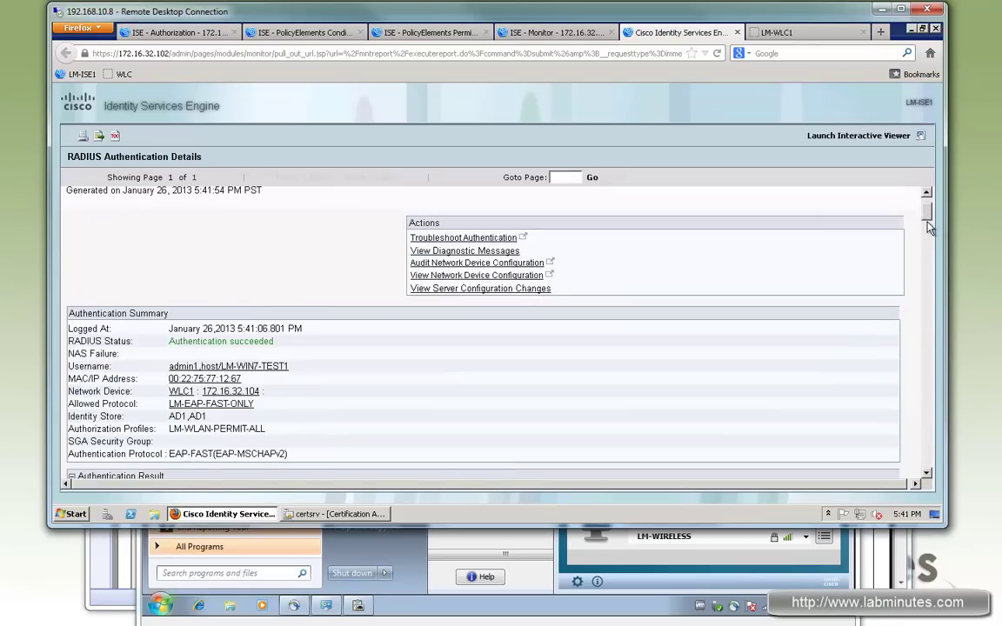
scroll(930, 256, down, 10)
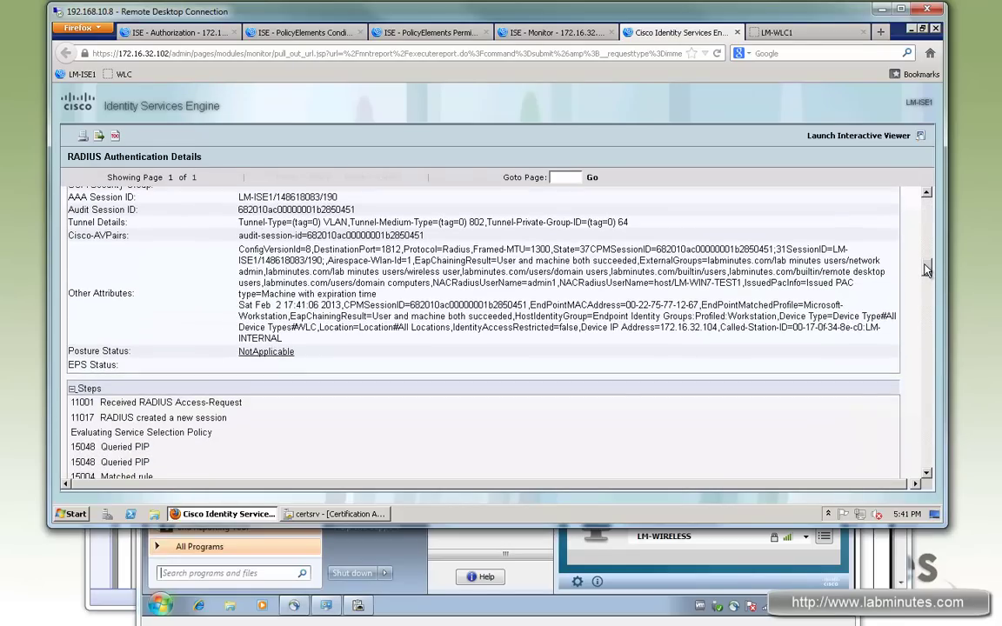
scroll(928, 270, up, 1)
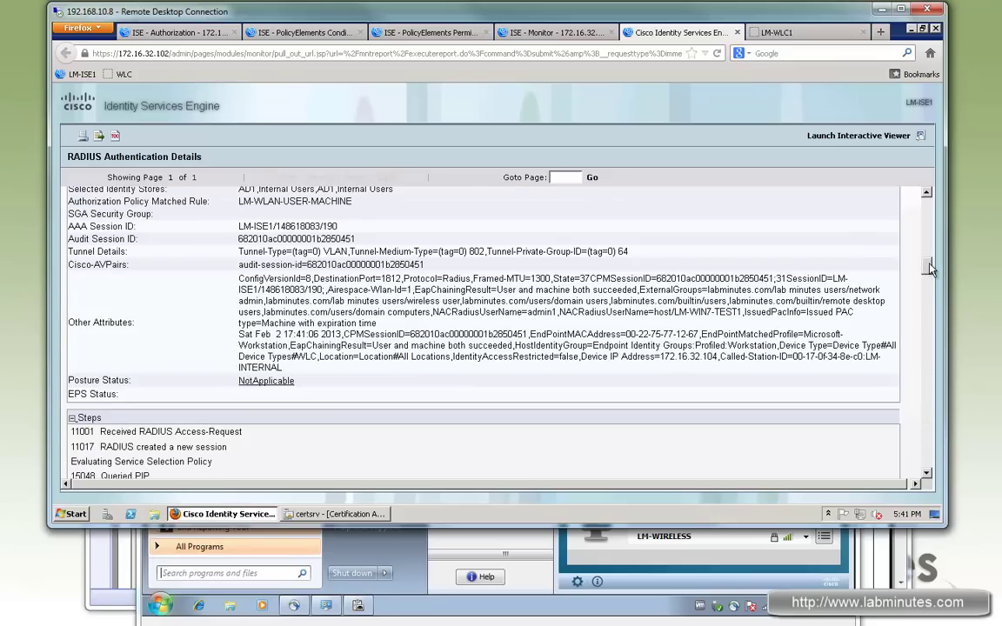
scroll(927, 271, up, 1)
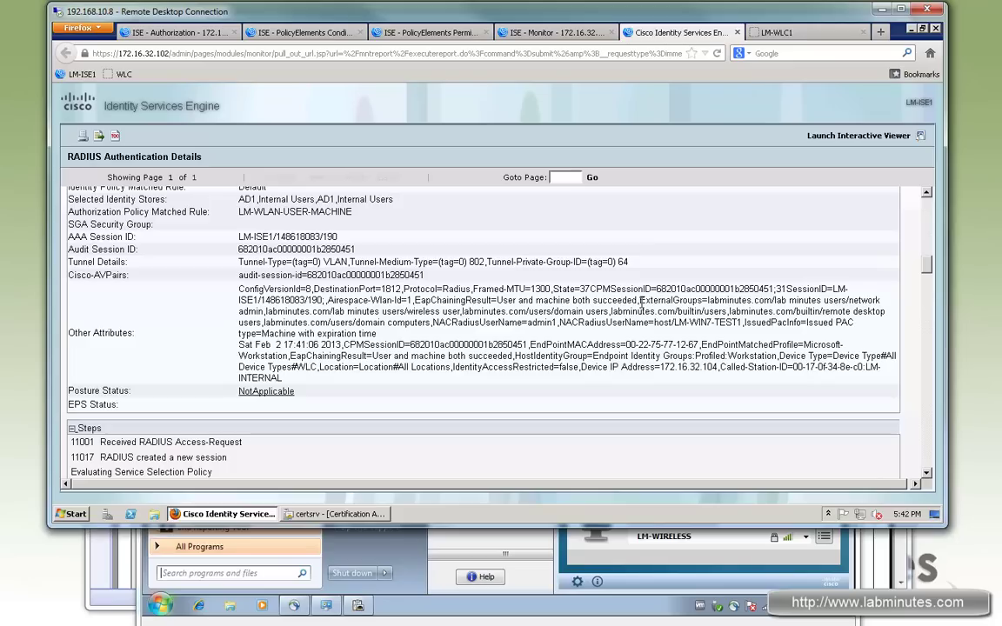
Highlight the ExternalGroups entries, including the wireless user group and domain computers.
drag(639, 300, 432, 323)
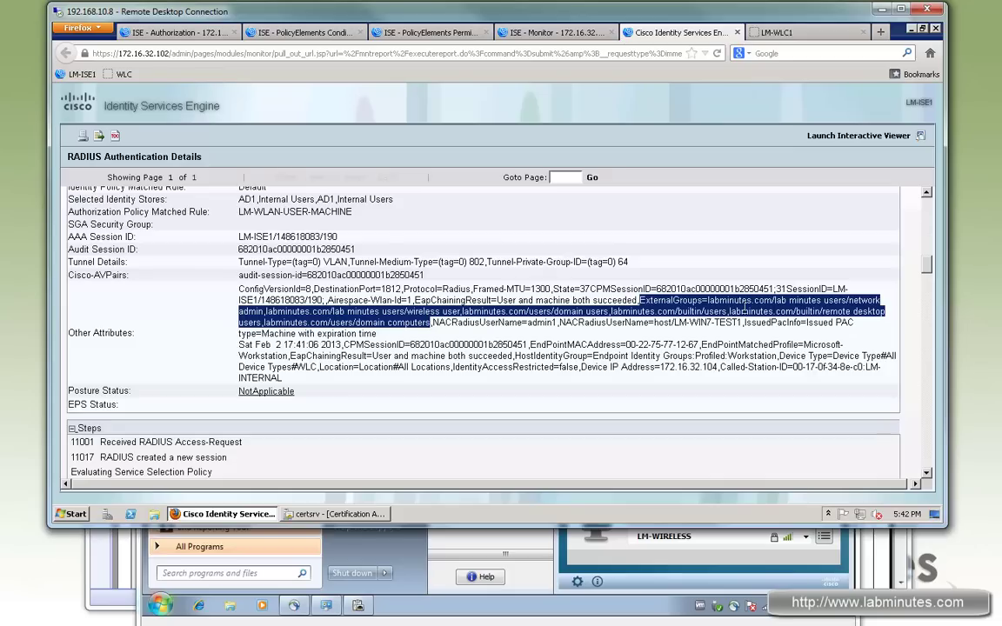
click(855, 297)
drag(857, 300, 836, 299)
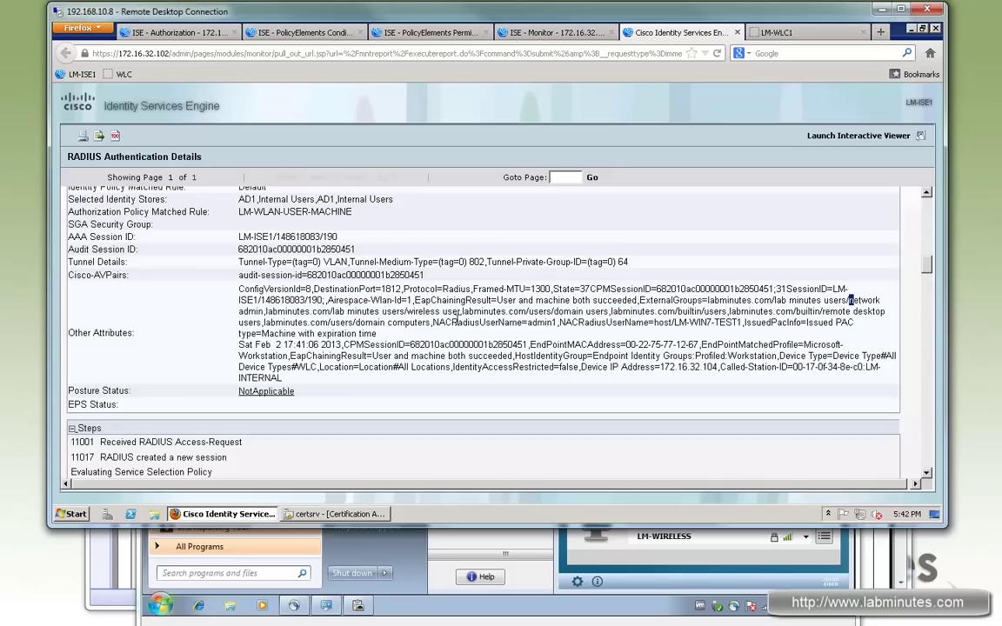
drag(408, 312, 459, 313)
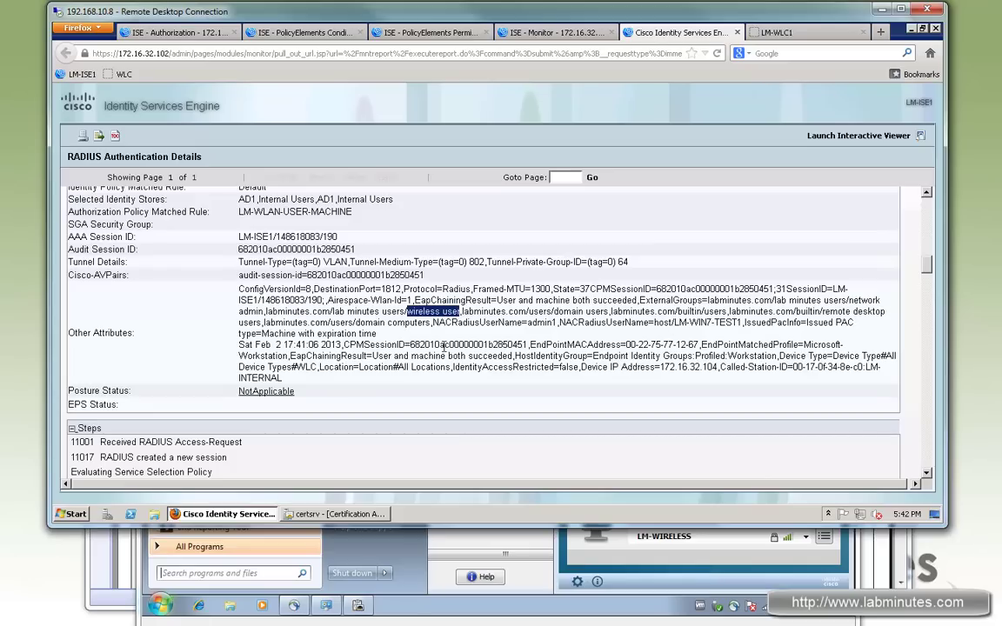
mouse_move(354, 322)
mouse_down()
mouse_move(431, 322)
mouse_move(358, 327)
mouse_up()
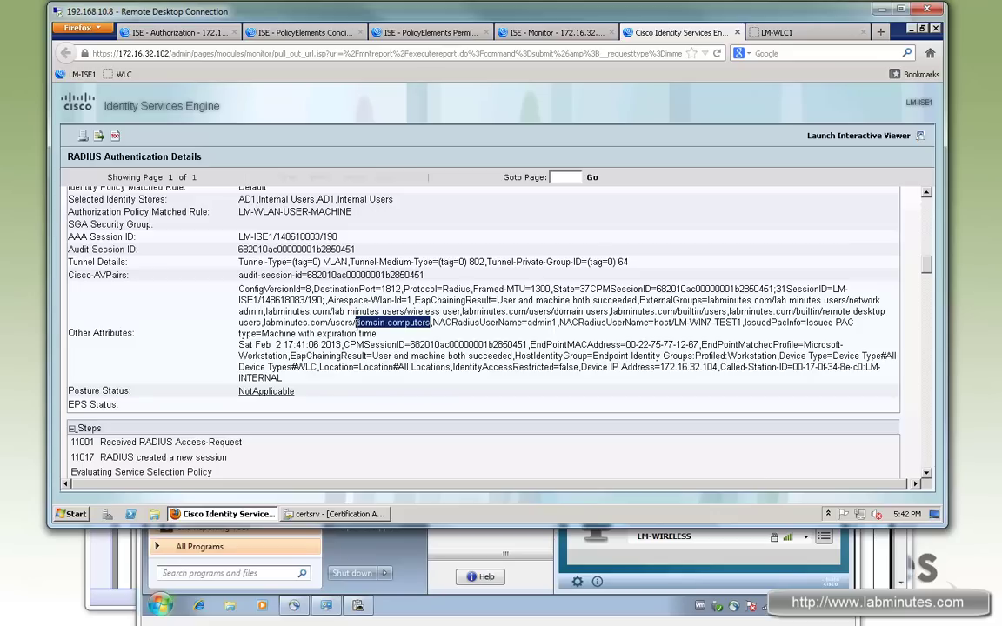
drag(427, 322, 354, 323)
drag(431, 328, 356, 323)
click(421, 322)
drag(356, 323, 430, 324)
drag(427, 328, 355, 315)
drag(641, 311, 513, 300)
Close the ISE authentication details tab and return to the VM's Network Connections.
click(609, 311)
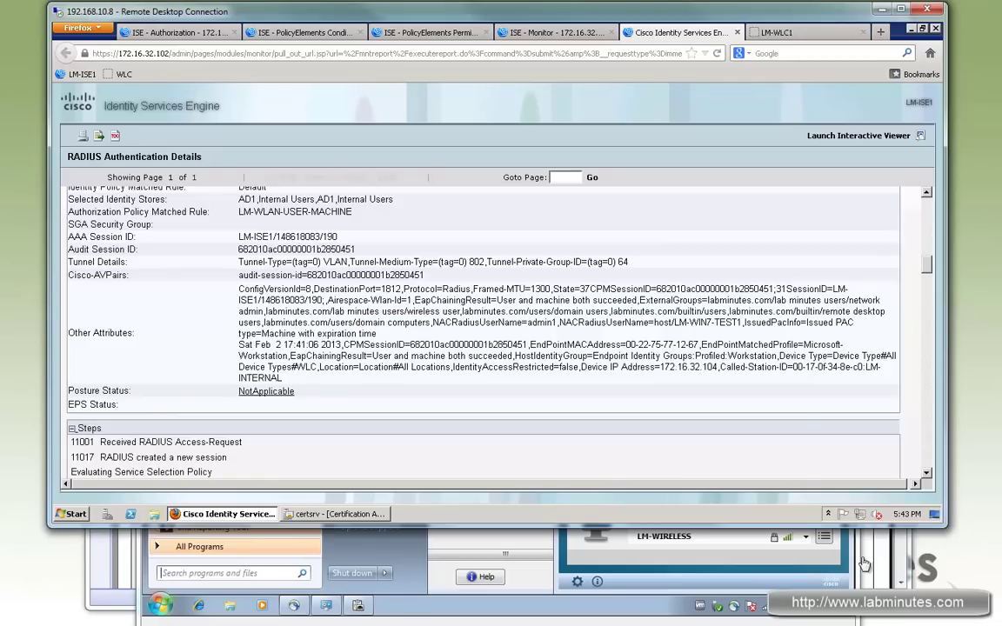
click(736, 34)
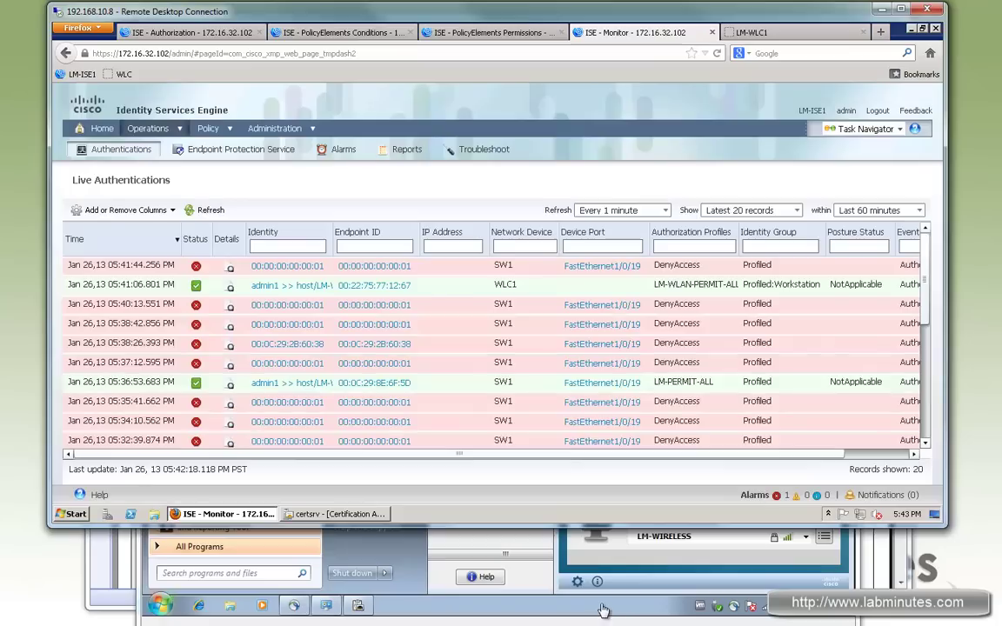
click(542, 548)
click(550, 363)
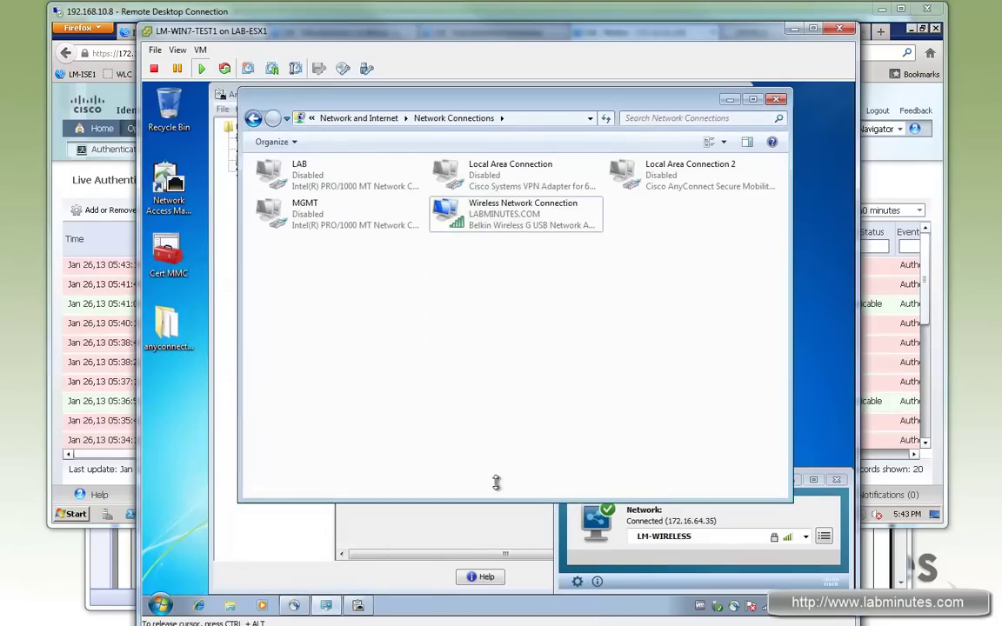
Log off the Windows 7 user from the Start menu, forcing open programs closed.
click(160, 604)
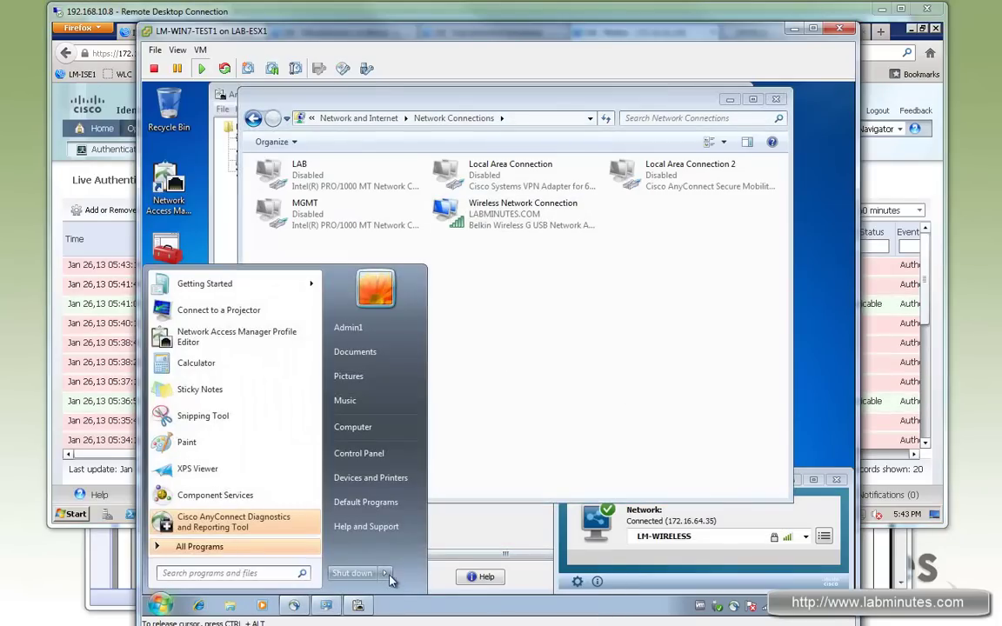
click(385, 572)
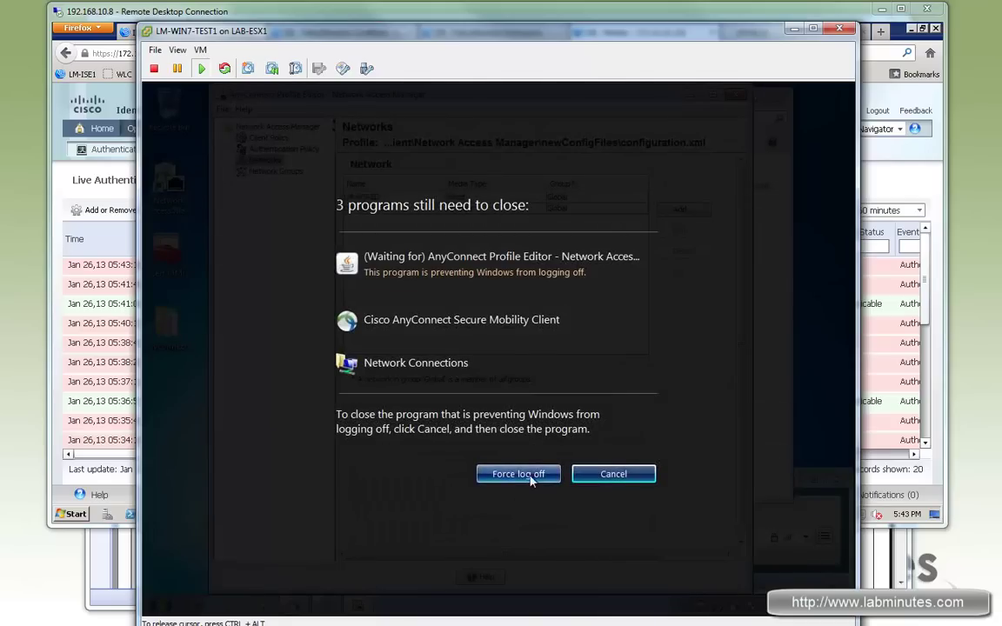
click(519, 473)
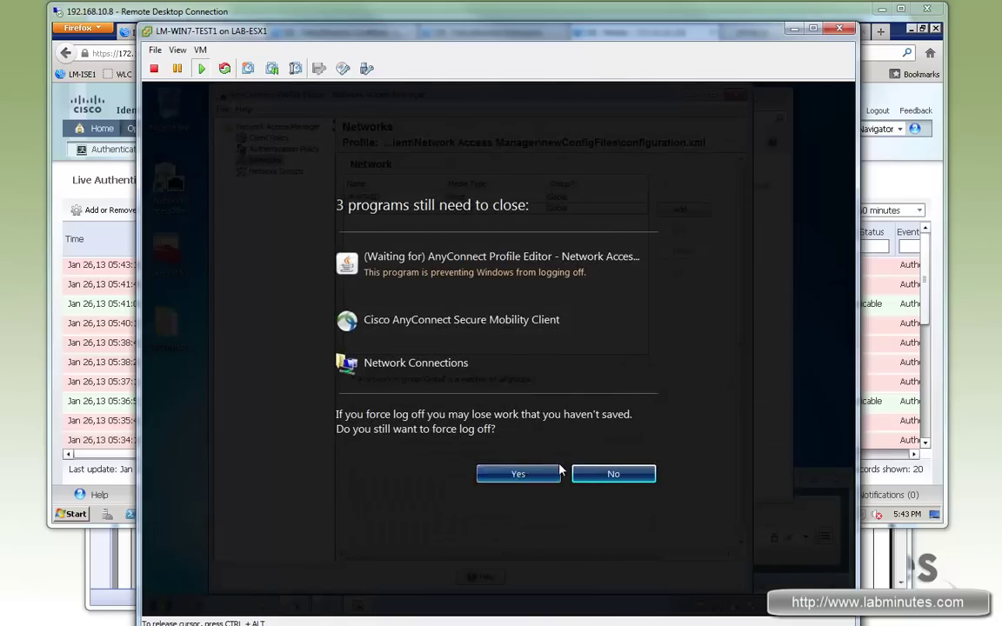
click(519, 474)
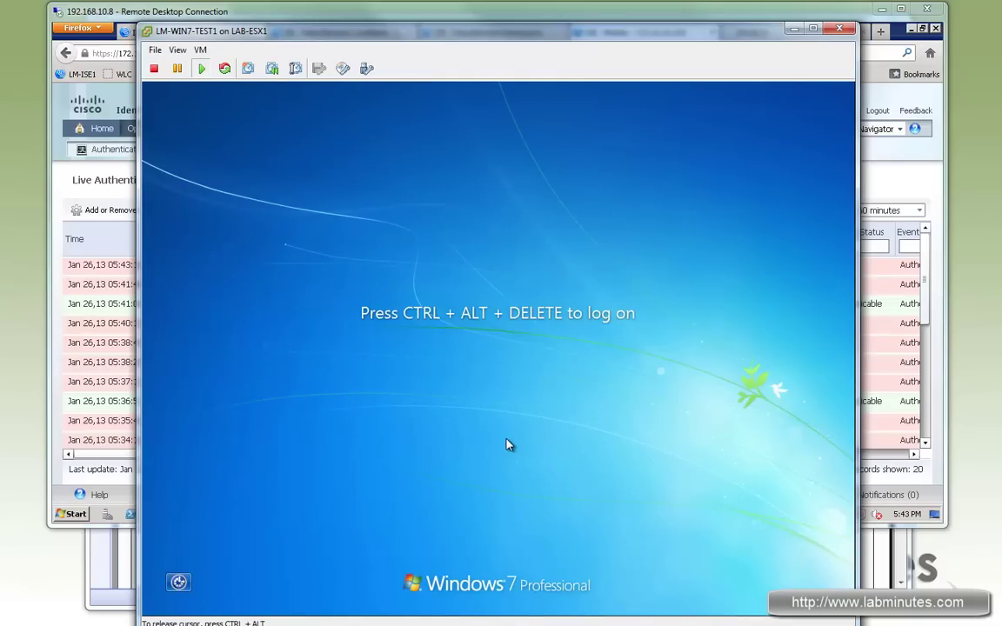
Log on to the Windows 7 VM as a different domain user with that user's password.
key(ctrl+alt+Insert)
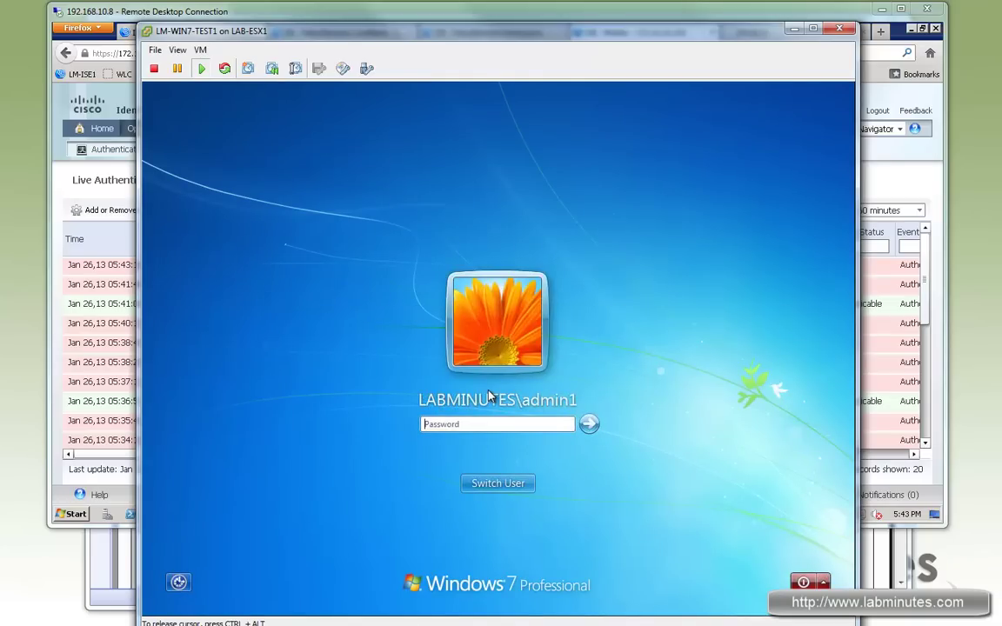
click(504, 425)
text(••)
key(BackSpace)
key(BackSpace)
key(BackSpace)
key(BackSpace)
key(BackSpace)
key(BackSpace)
key(BackSpace)
key(BackSpace)
click(502, 485)
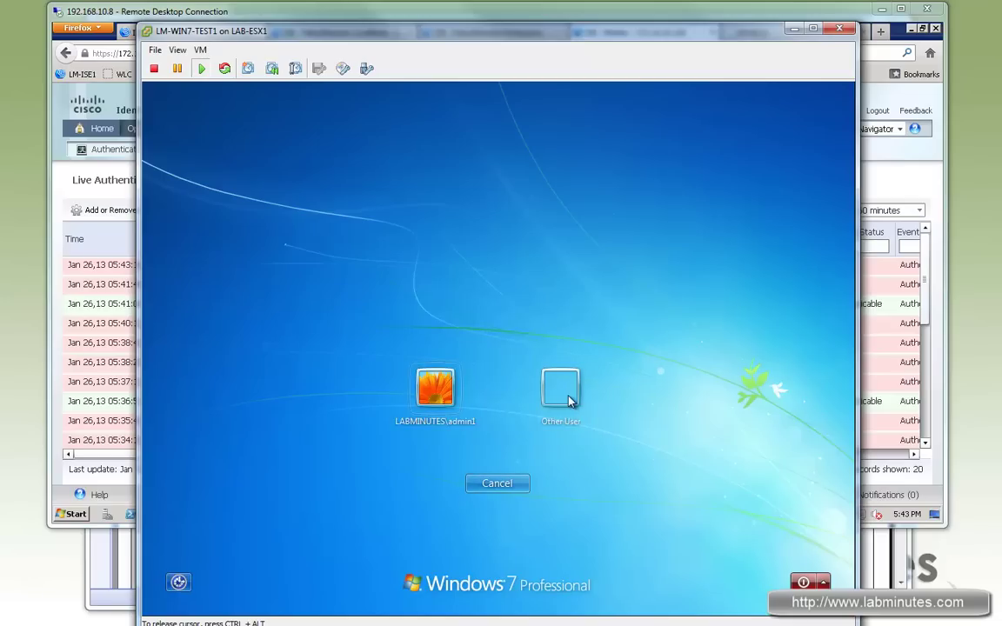
click(564, 400)
click(483, 386)
text(Cisco123)
key(Return)
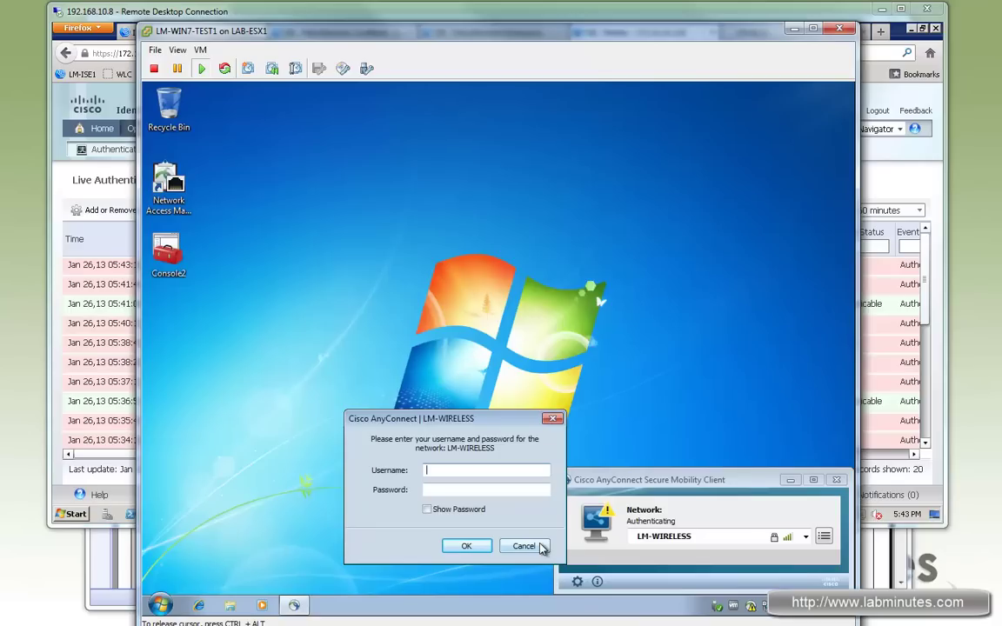
Dismiss the AnyConnect credentials prompt, reconnect to LM-WIRELESS, and return to the ISE page.
click(542, 546)
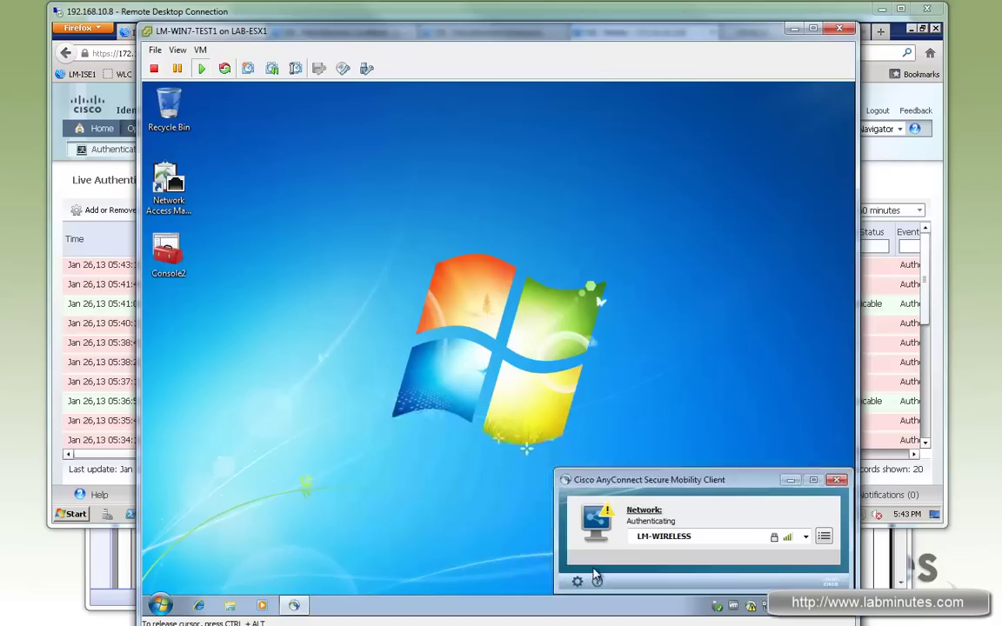
click(806, 538)
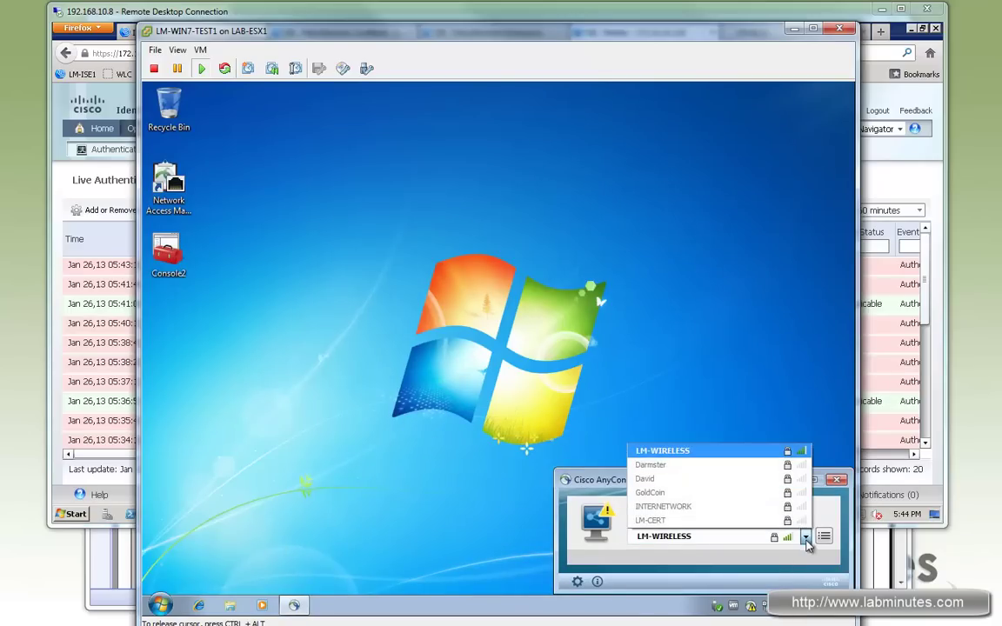
click(676, 515)
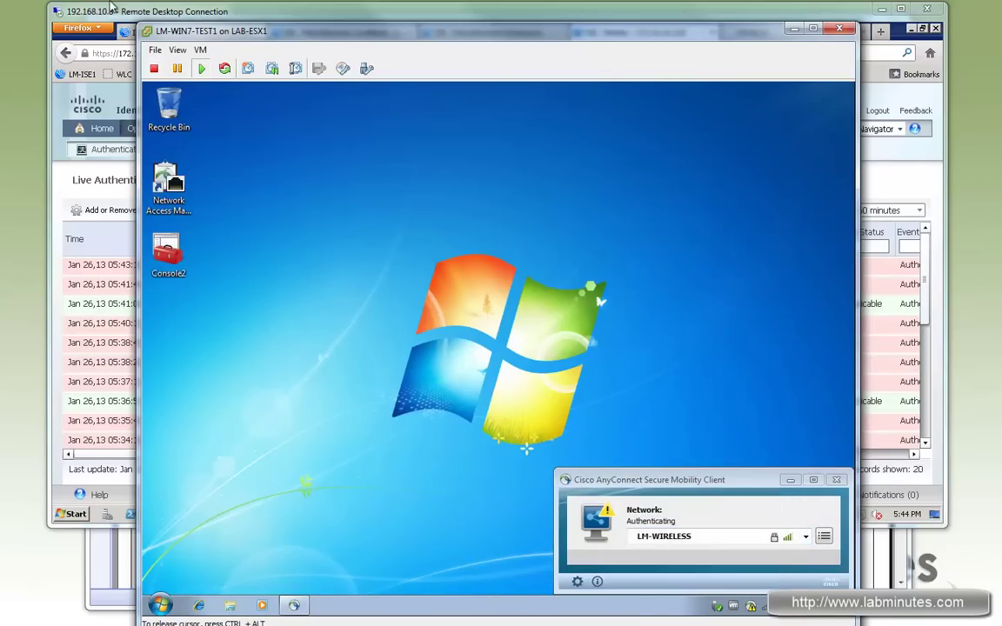
key(alt+Tab)
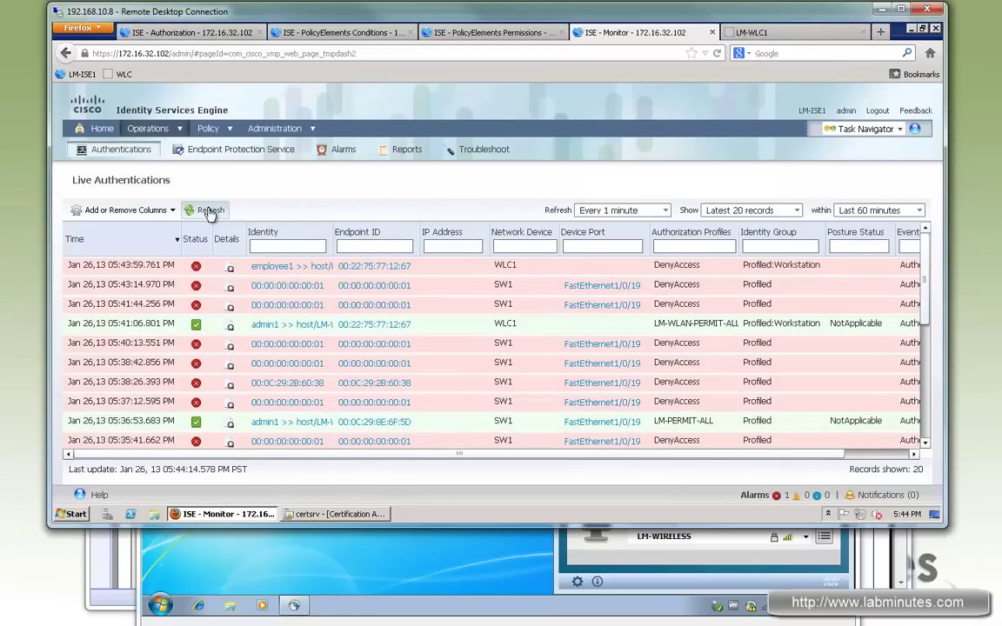
Open the newest failed WLC1 authentication's report and scroll to '15039 Rejected per authorization profile'.
click(625, 532)
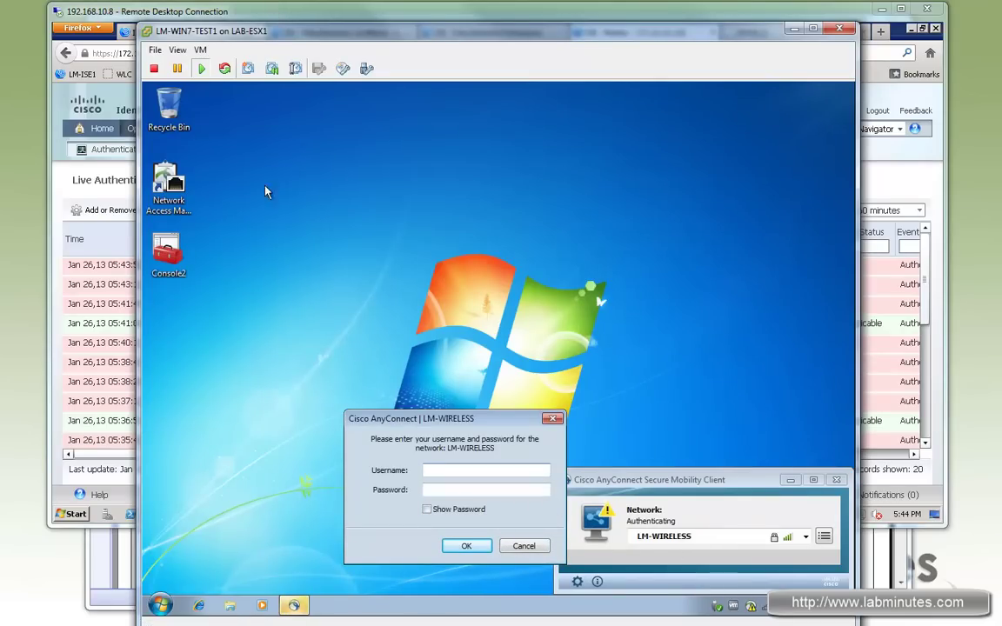
key(alt+Tab)
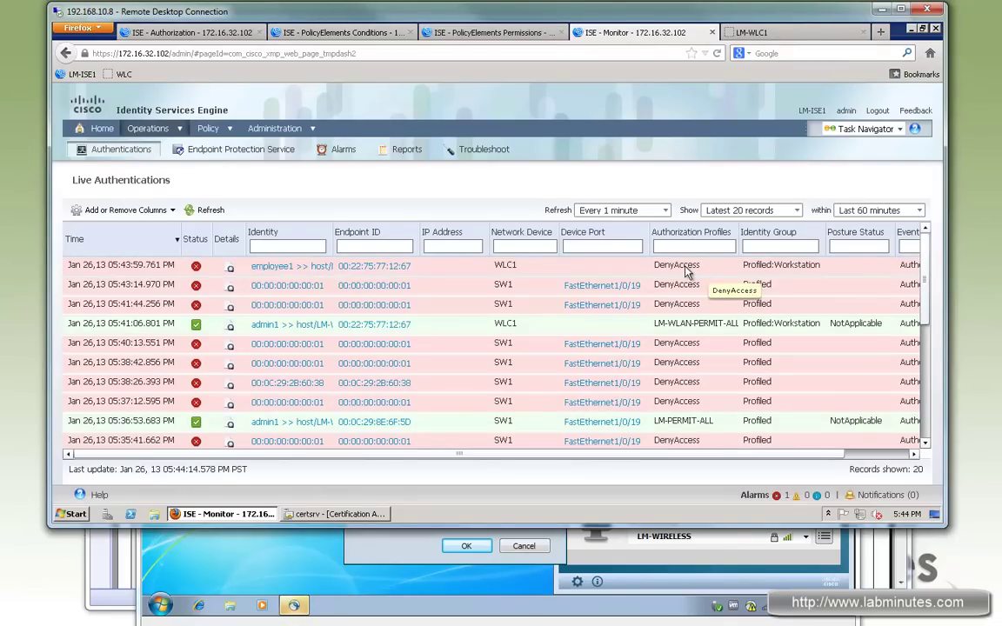
click(273, 268)
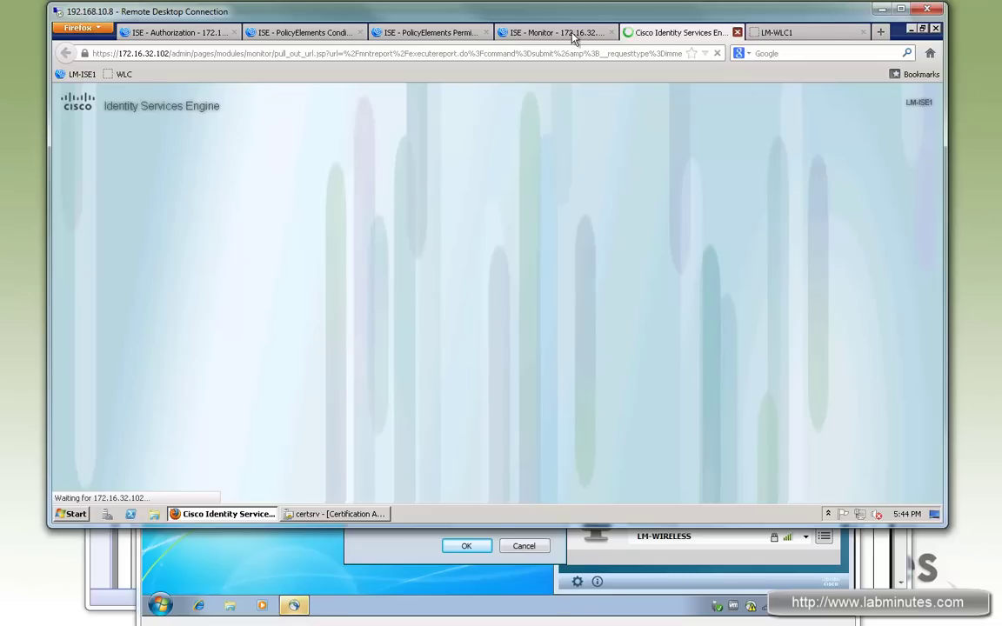
key(ctrl+w)
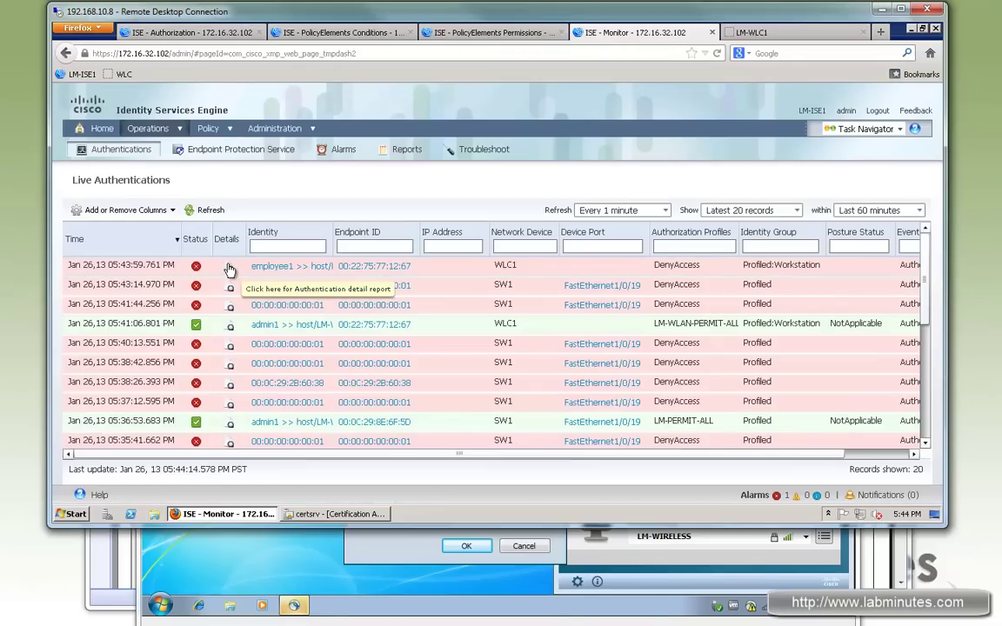
click(230, 269)
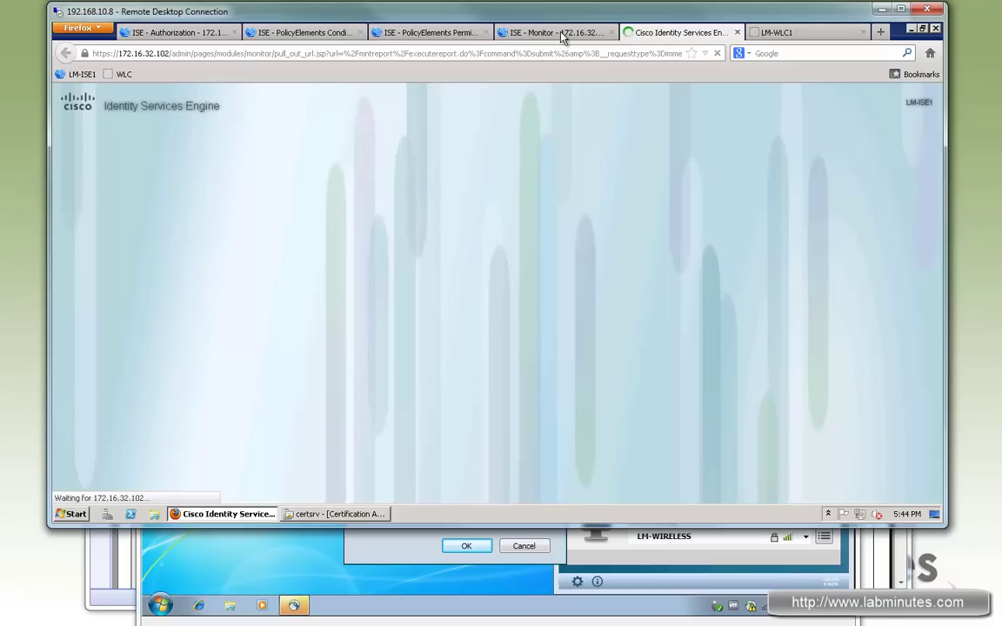
click(561, 35)
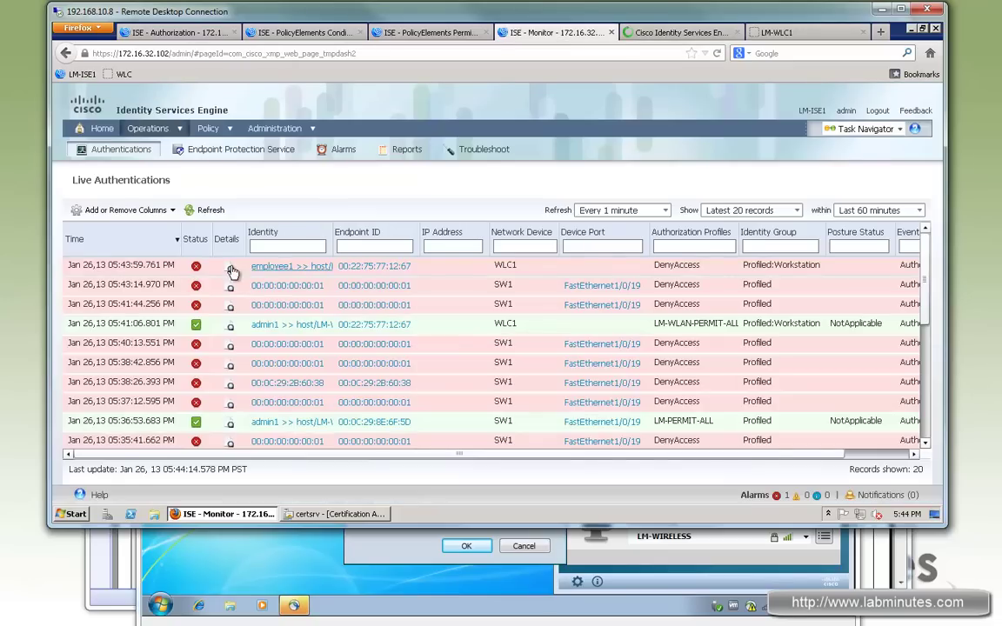
click(657, 32)
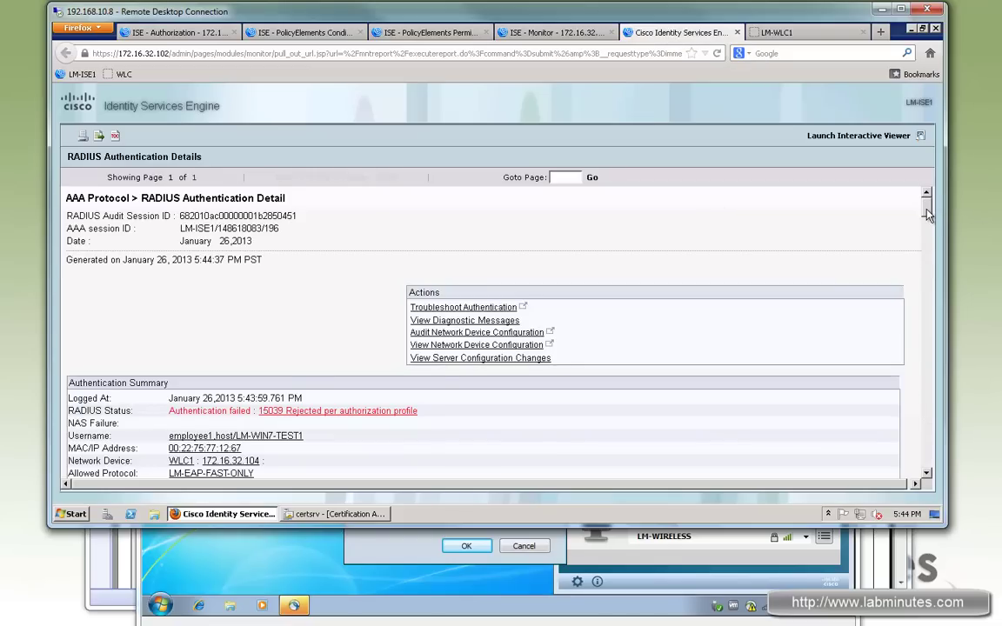
scroll(928, 214, down, 2)
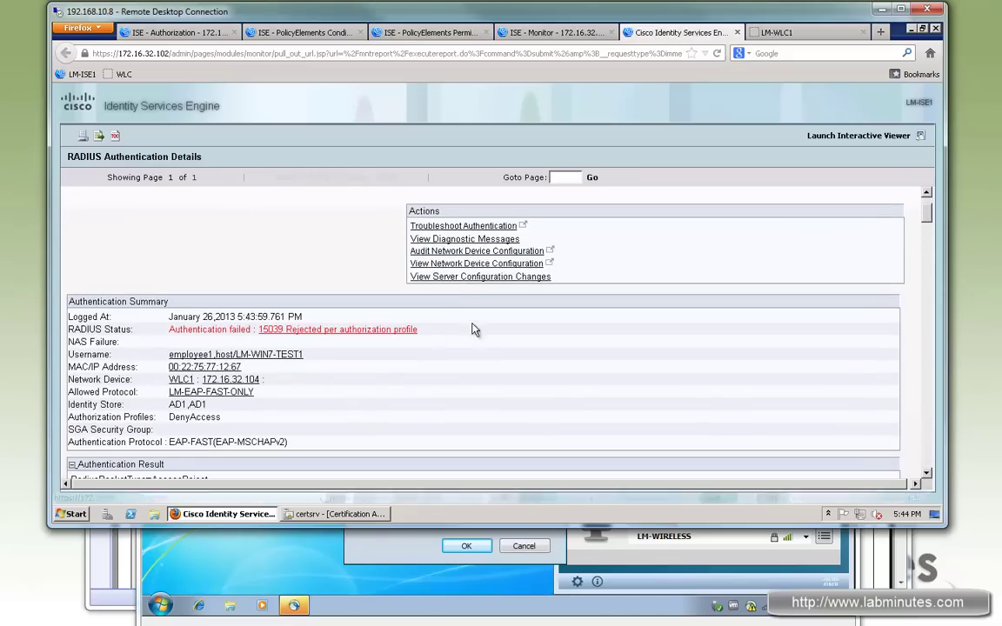
scroll(834, 191, down, 1)
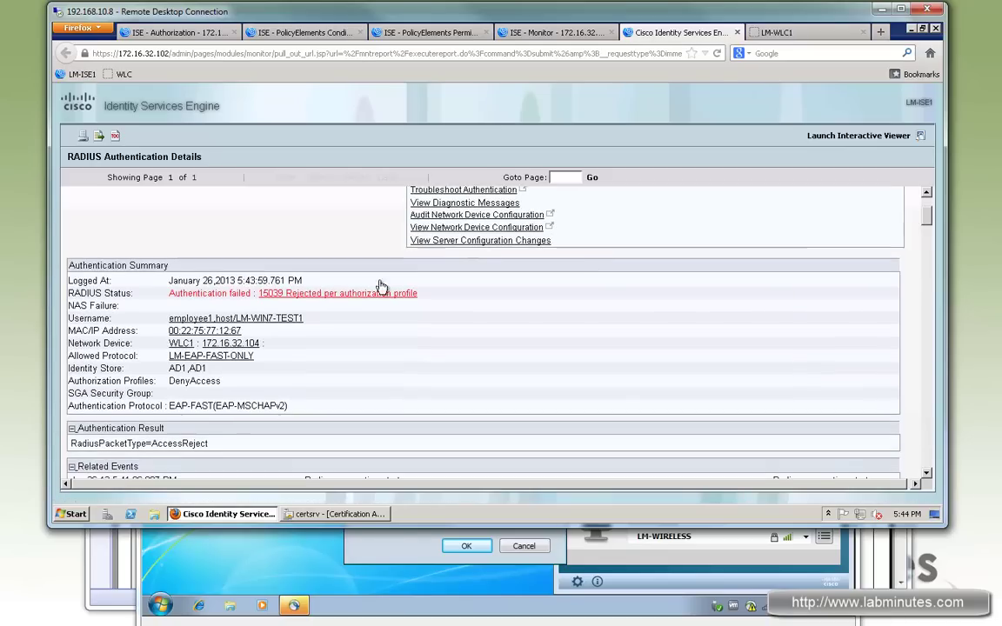
drag(435, 279, 344, 277)
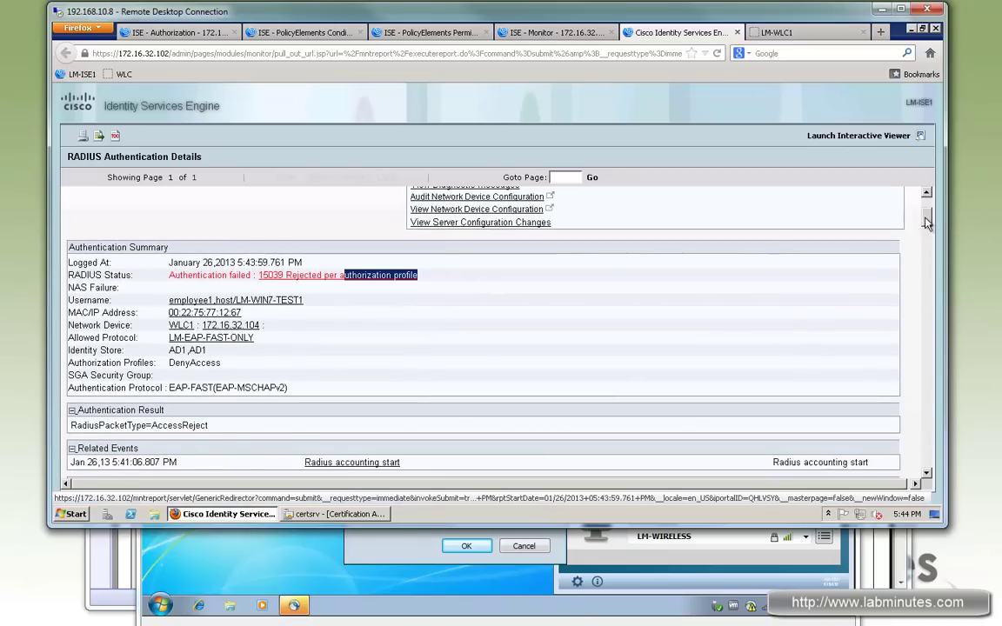
scroll(927, 223, down, 5)
click(577, 532)
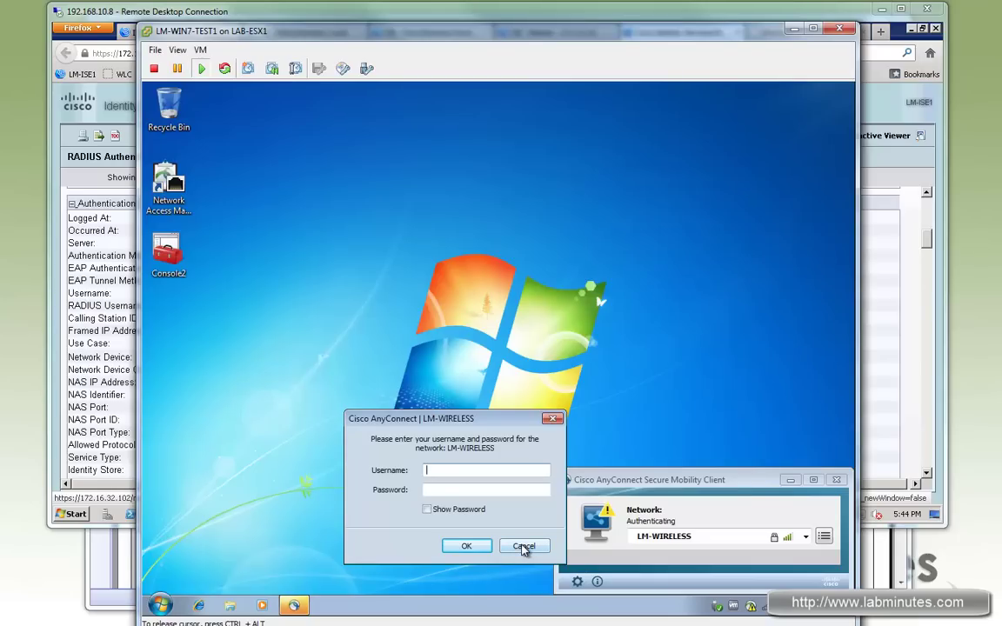
Open the Network Connections adapter list and turn off wireless in AnyConnect.
click(766, 609)
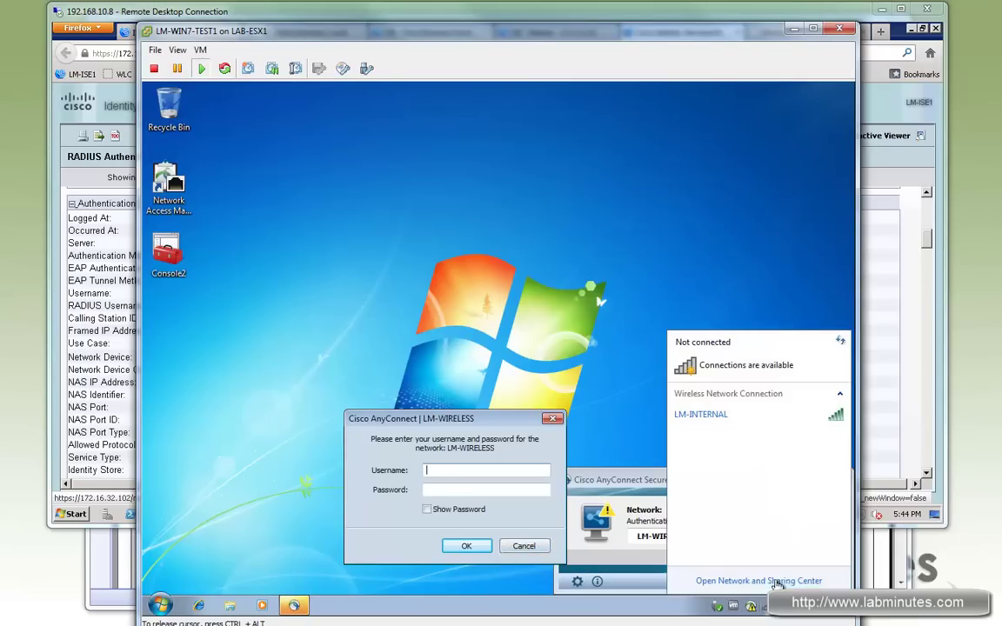
click(756, 580)
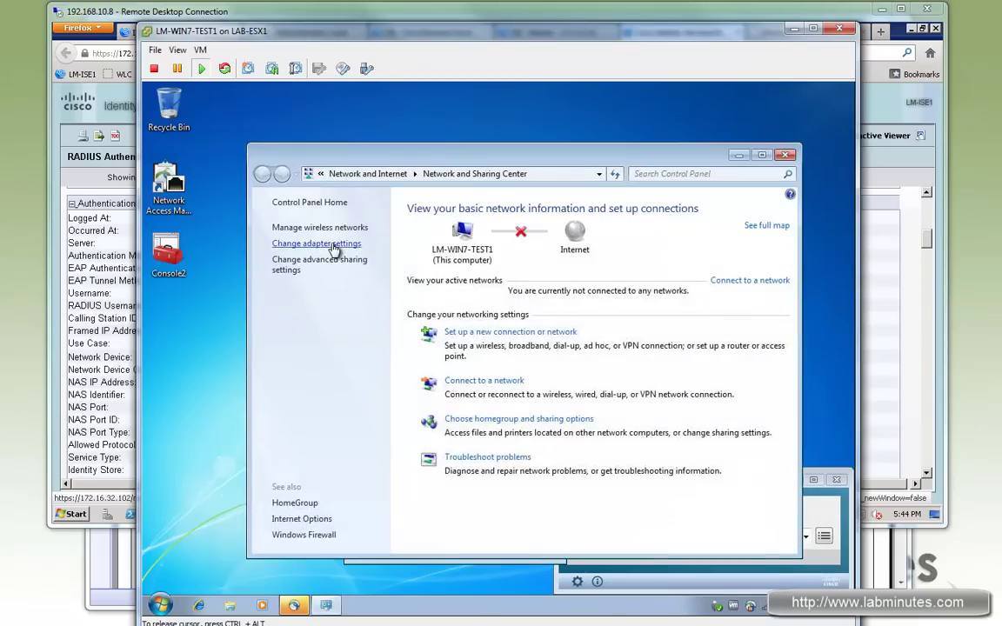
click(335, 245)
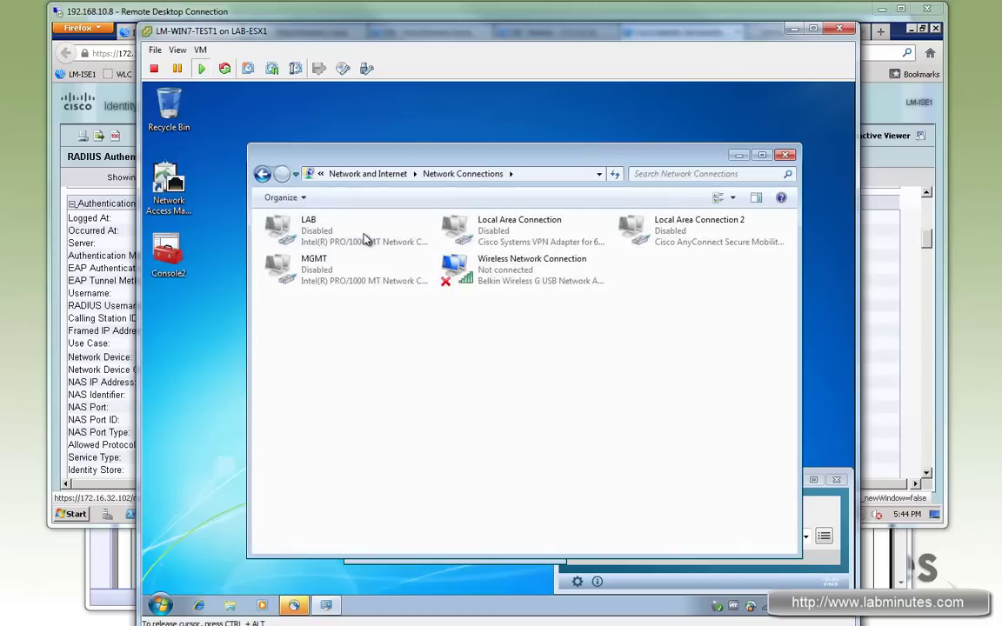
right_click(509, 285)
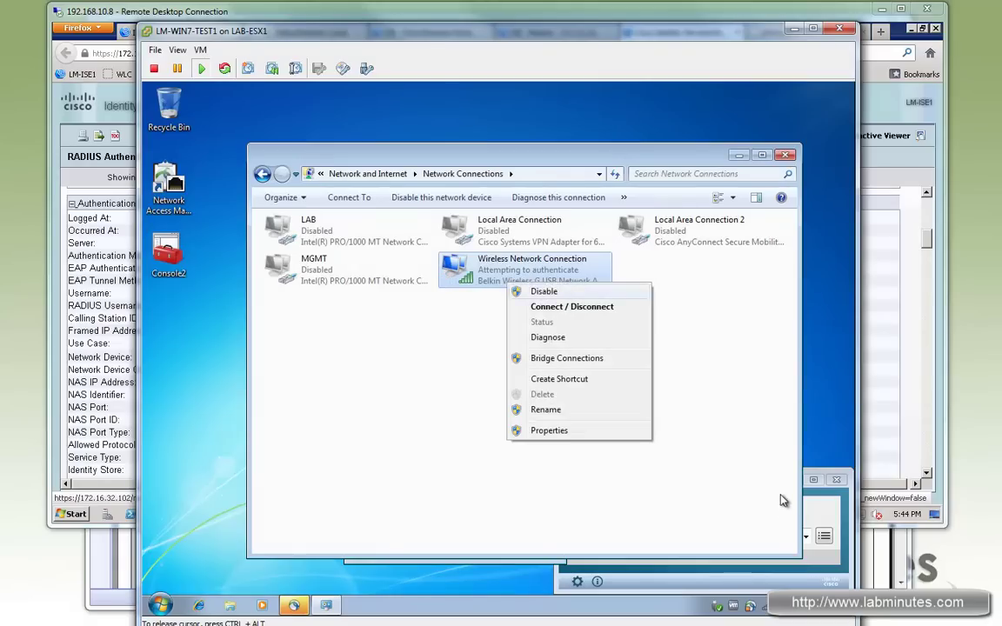
click(524, 546)
click(823, 537)
click(732, 553)
Enable the LAB adapter so AnyConnect connects on LM-WIRED at 172.16.64.33.
right_click(339, 235)
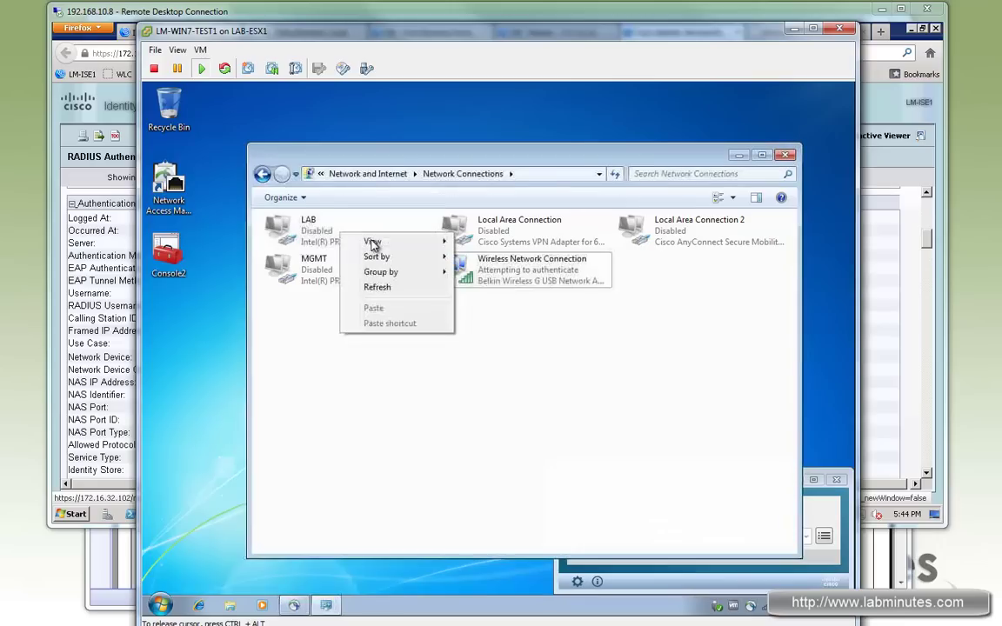
click(305, 222)
right_click(302, 220)
click(338, 227)
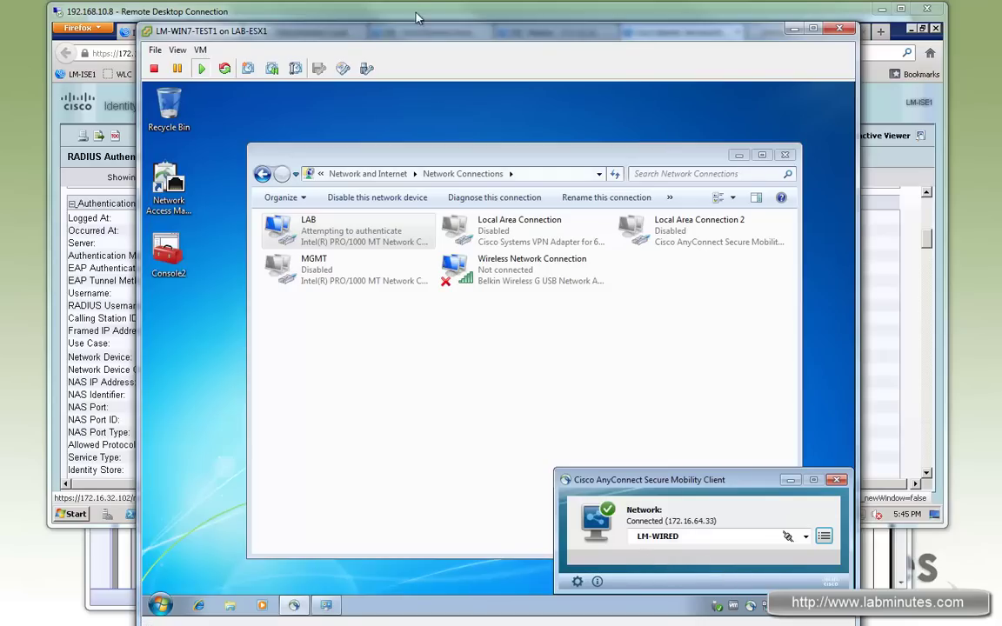
key(alt+Tab)
Refresh Live Authentications to show the successful SW1 wired session at 172.16.64.33 with LM-PERMIT-ALL.
click(664, 32)
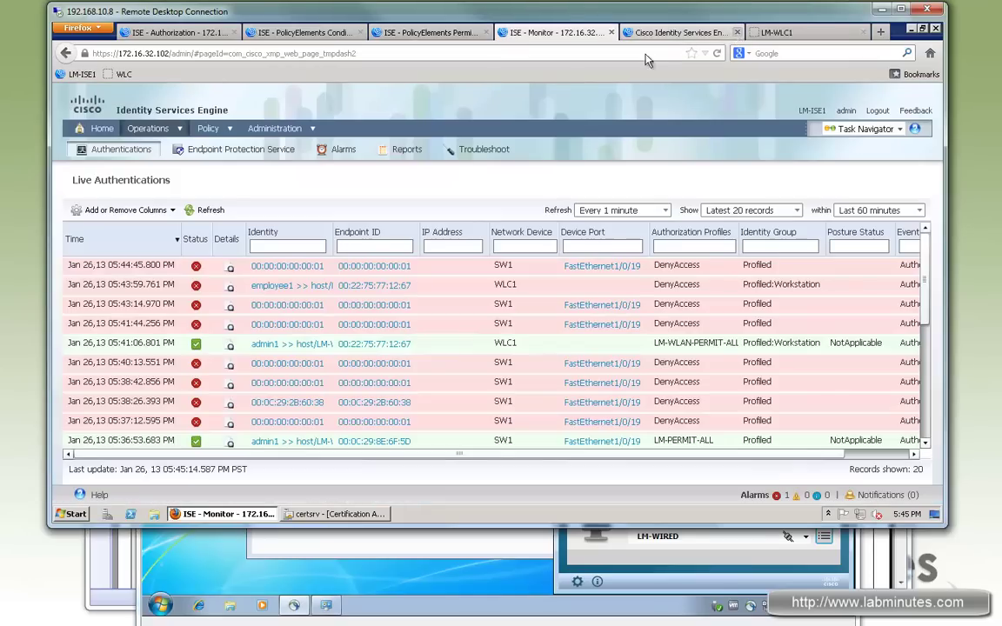
click(198, 207)
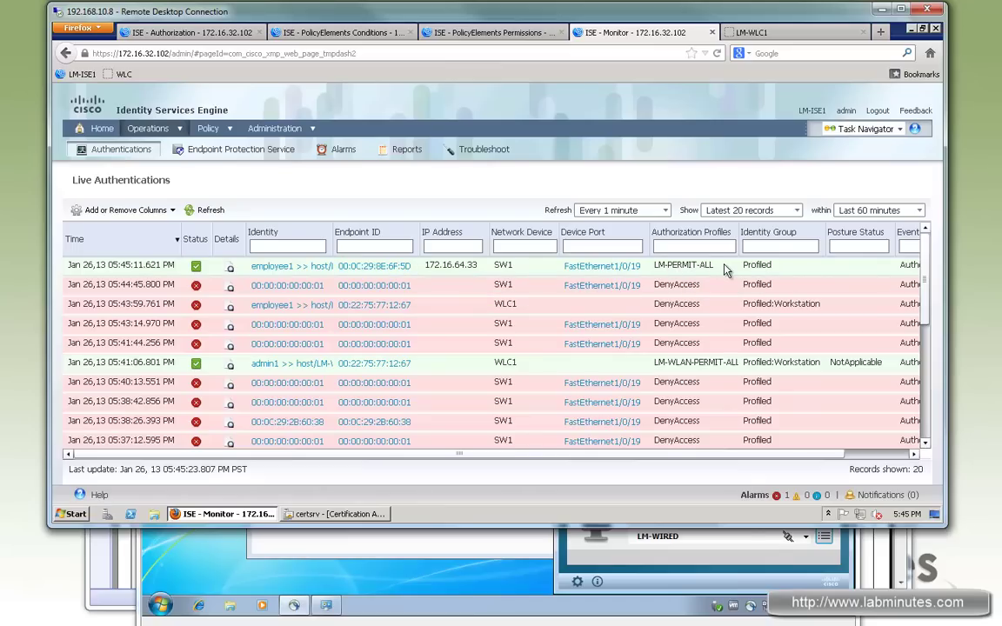
click(595, 524)
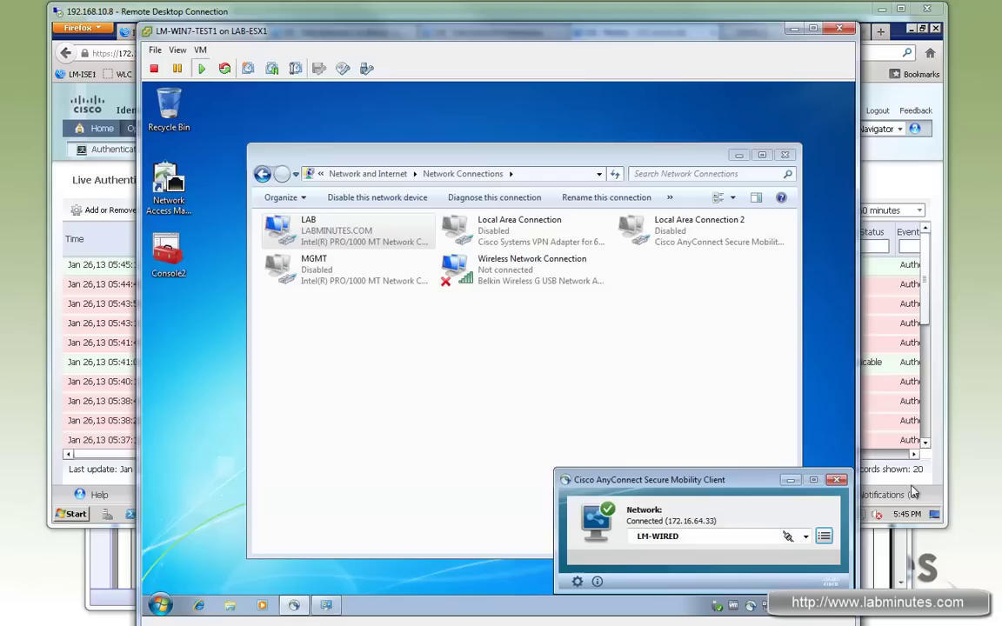
click(519, 278)
click(836, 480)
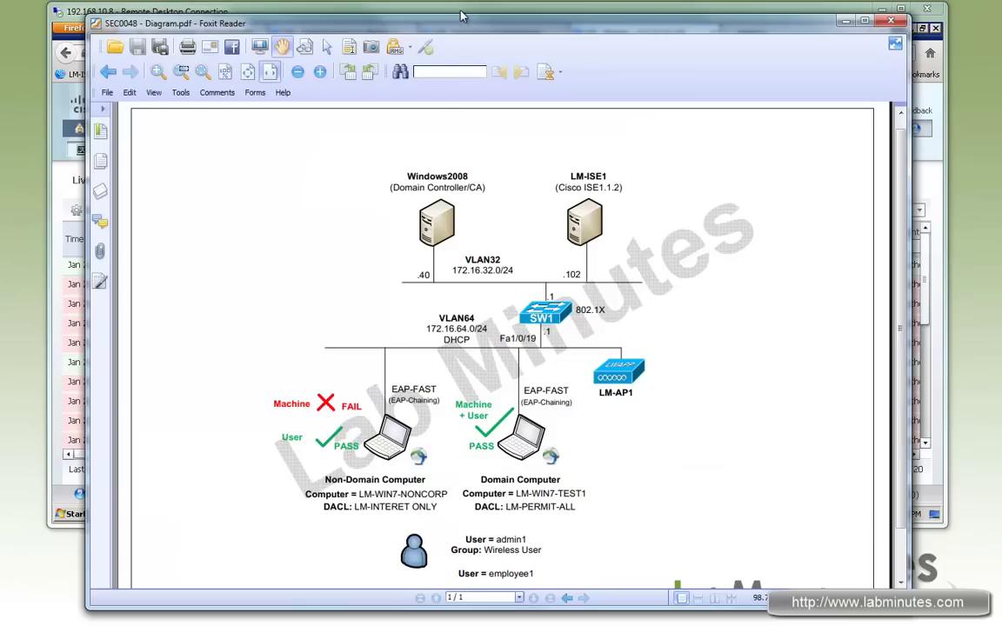
click(418, 12)
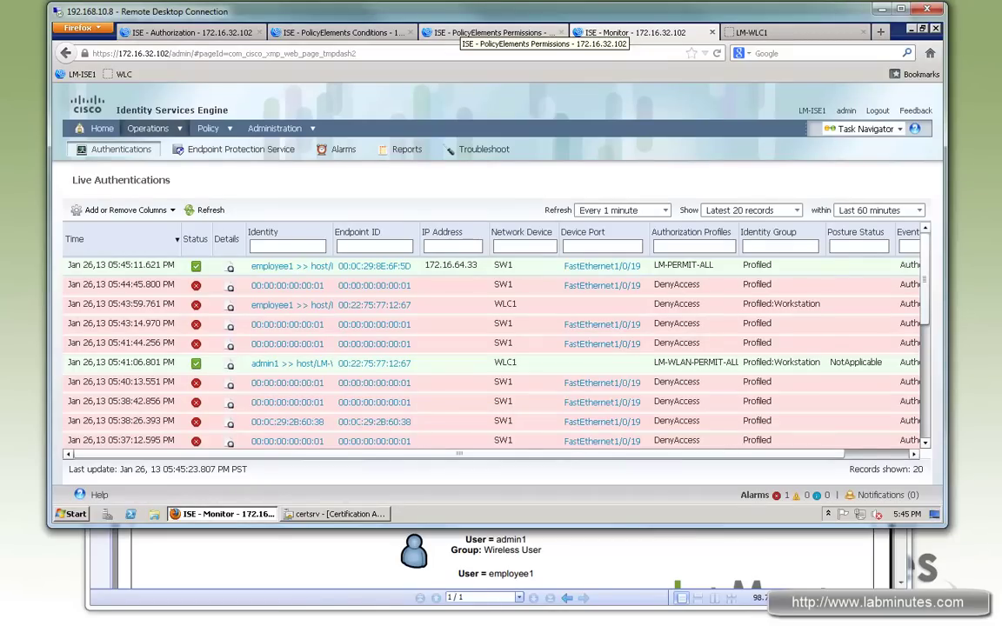
Bring up the LM-WIN7-NONCORP console and wake its Windows 7 desktop.
key(alt+Tab)
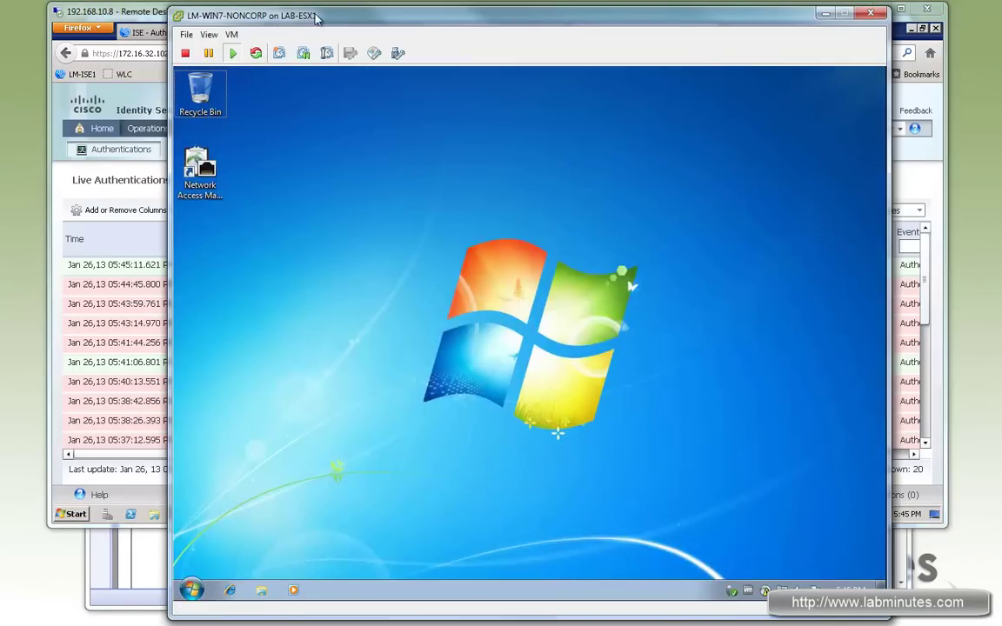
drag(336, 17, 354, 17)
click(687, 487)
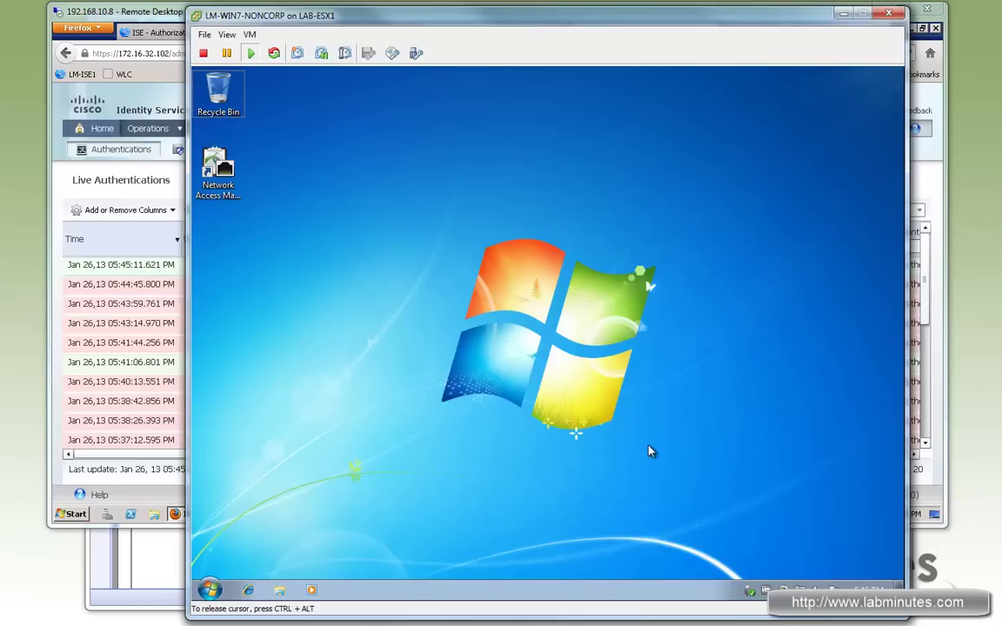
drag(654, 437, 674, 456)
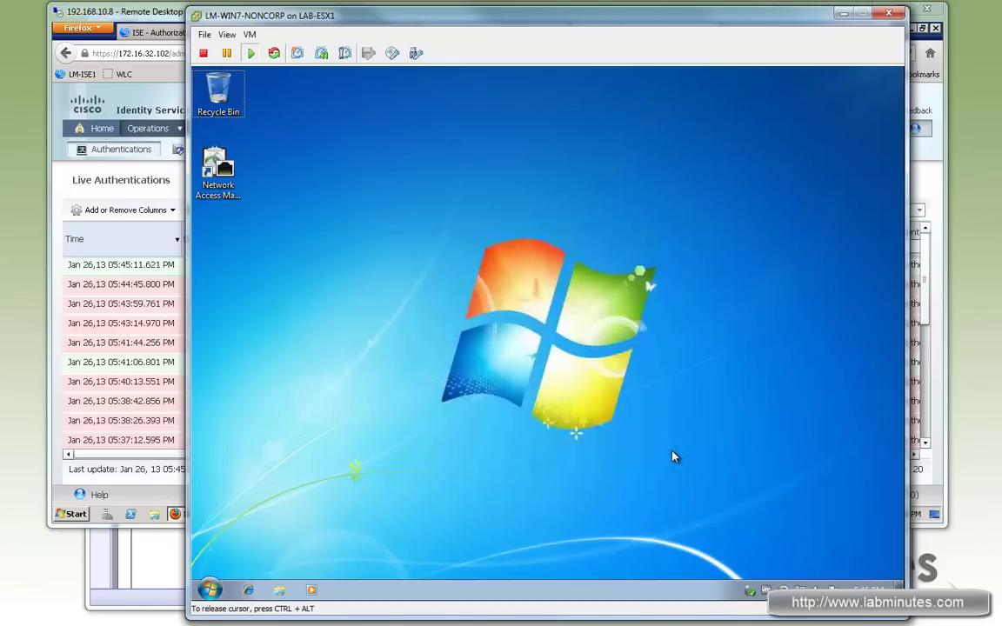
Launch Active Directory Users and Computers and list the Computers container.
click(136, 13)
click(74, 514)
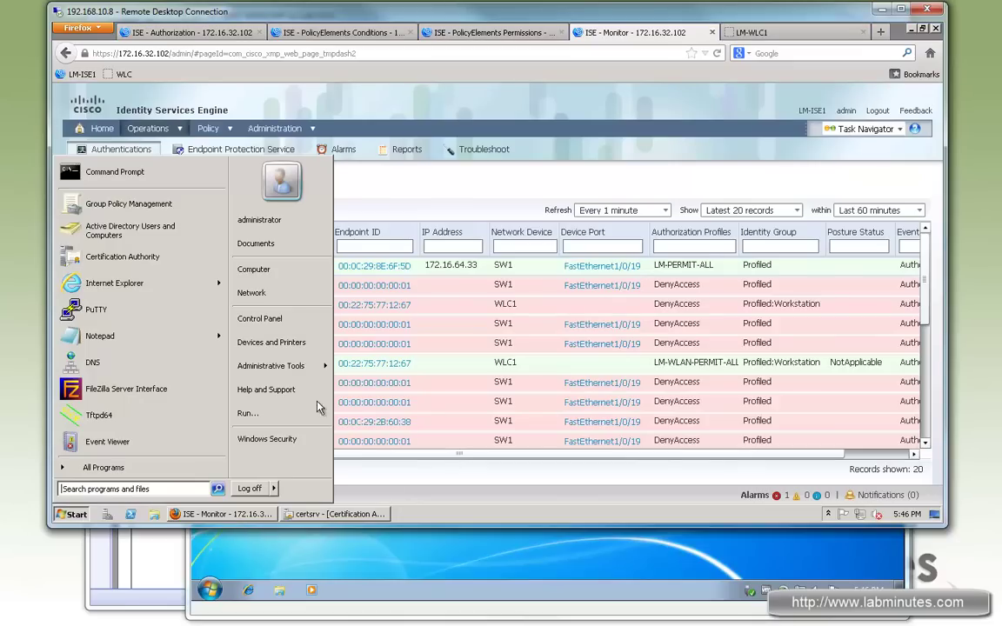
mouse_move(279, 365)
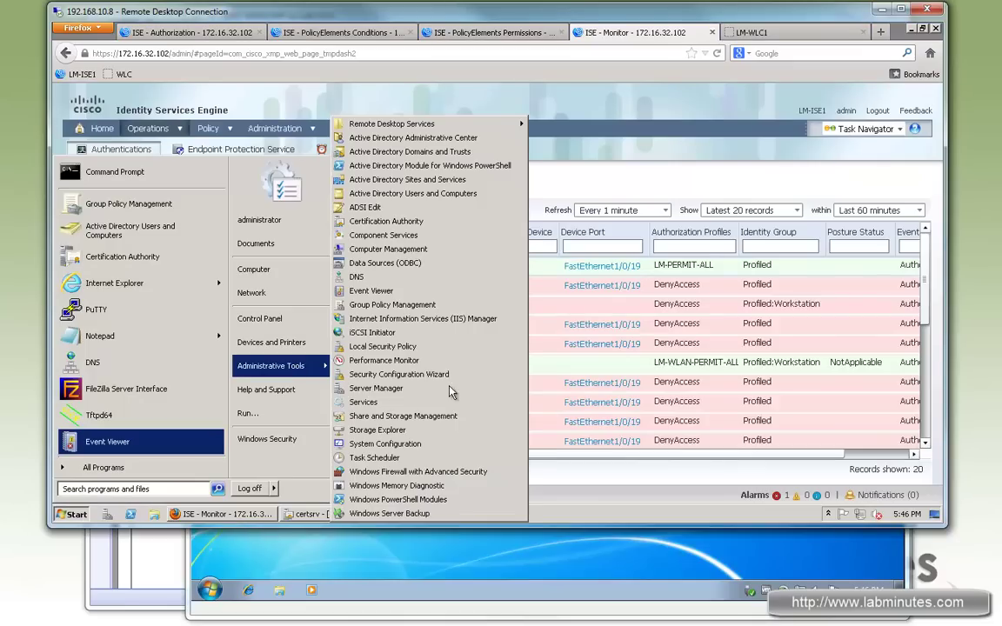
click(440, 194)
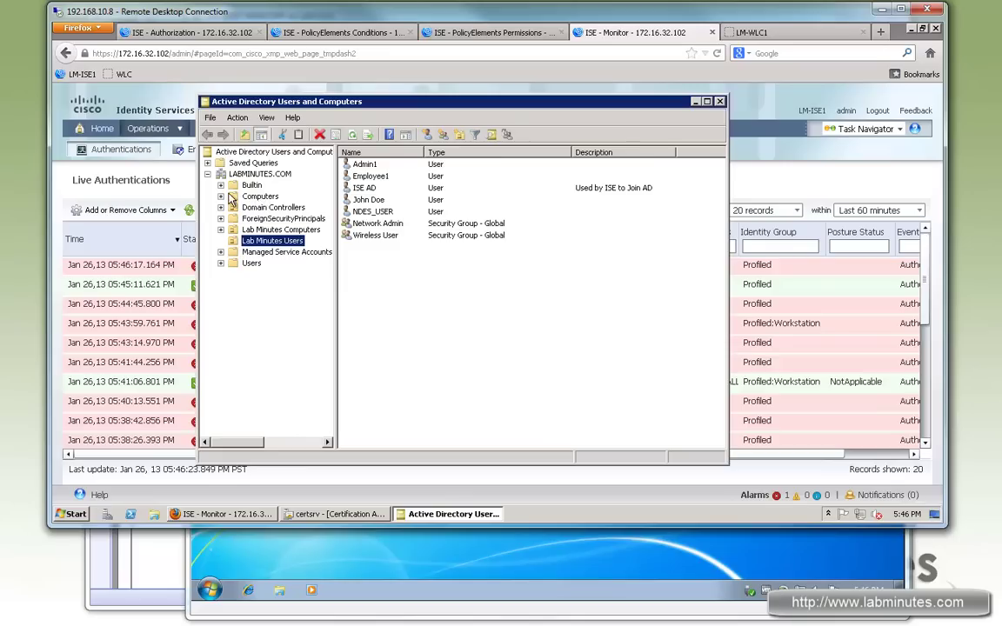
click(259, 196)
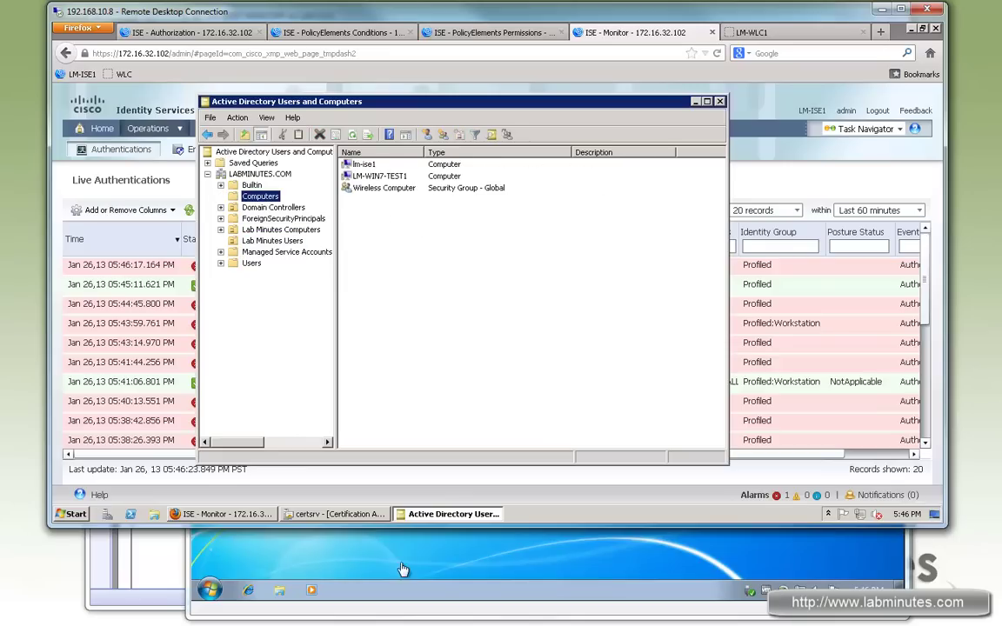
Check the VM's computer name and domain in Computer > Properties, then return to the VM console.
click(202, 533)
click(209, 583)
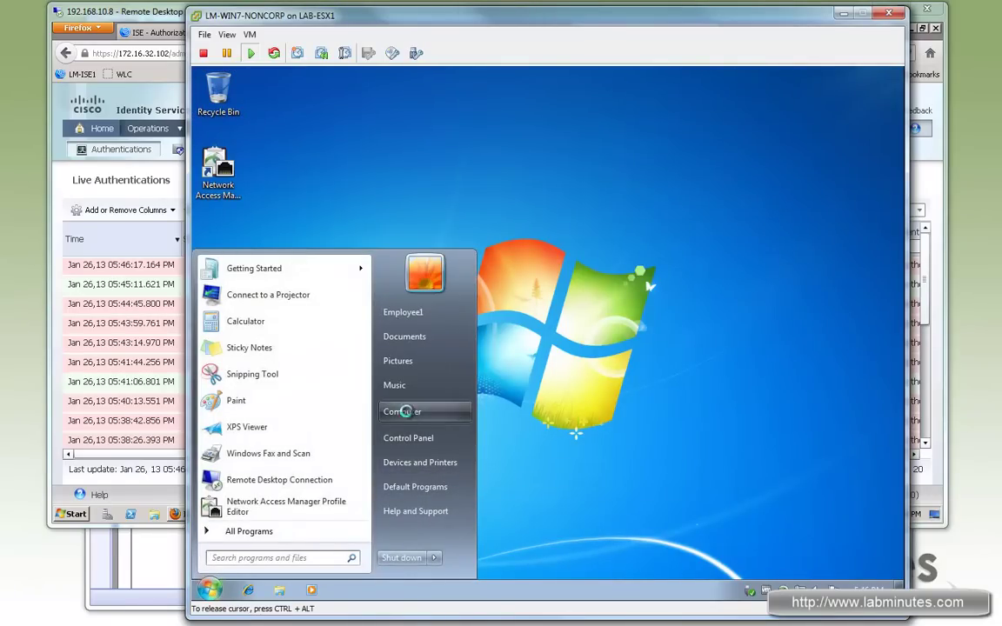
right_click(413, 412)
click(439, 529)
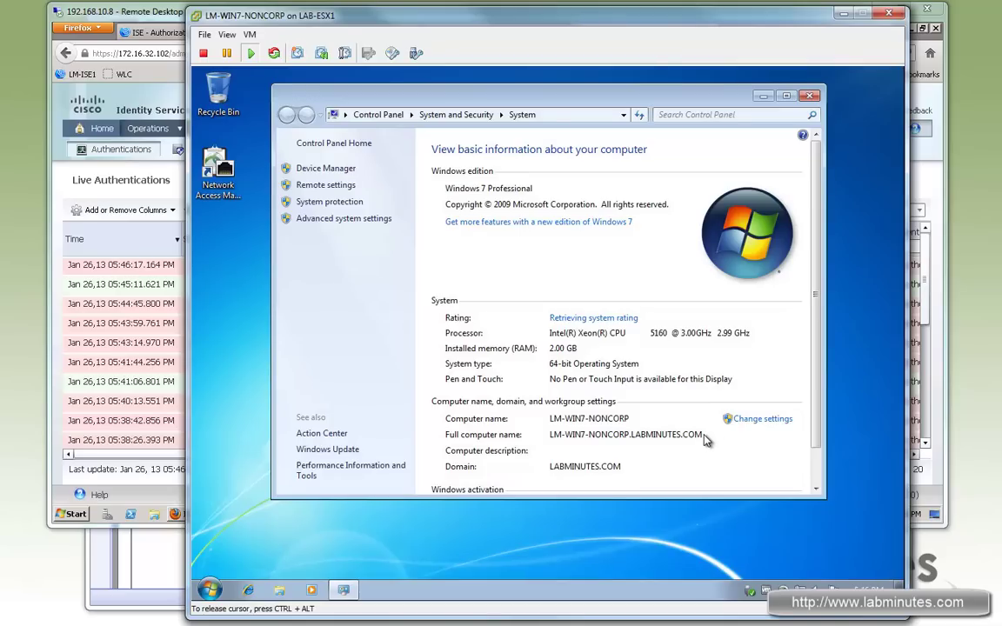
click(806, 94)
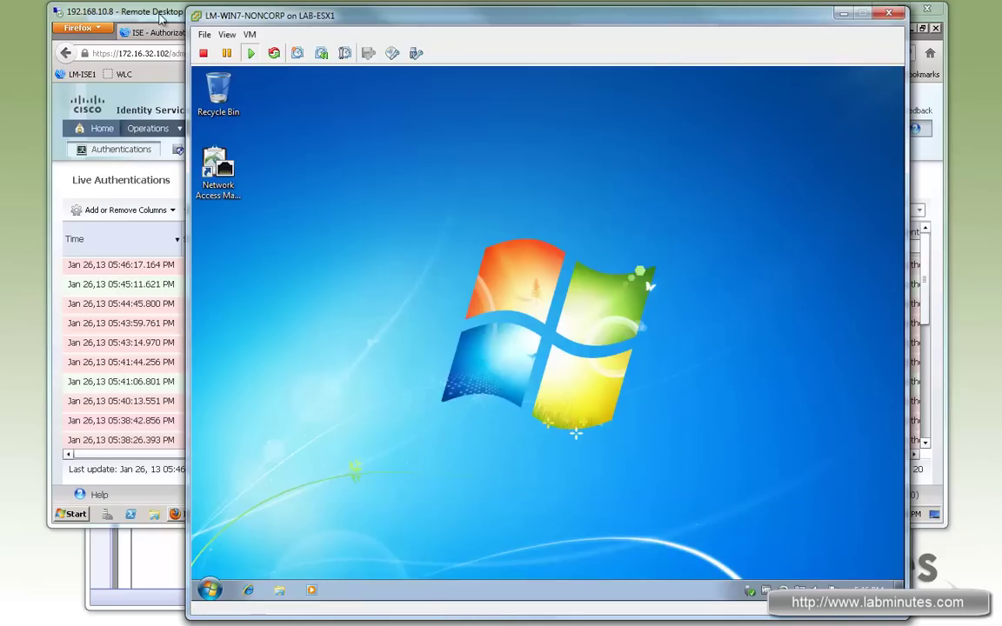
click(139, 522)
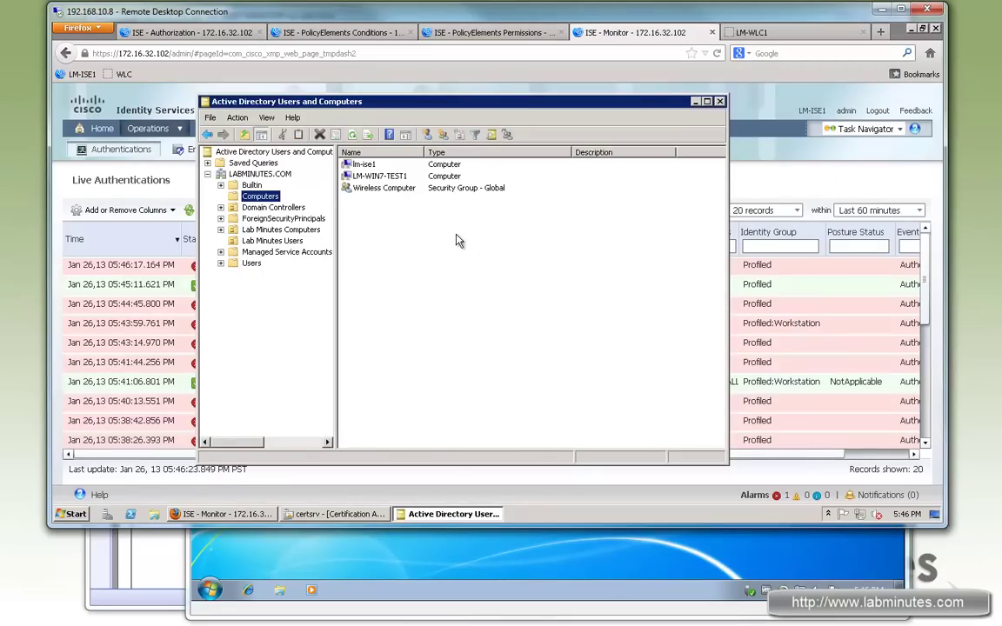
click(519, 566)
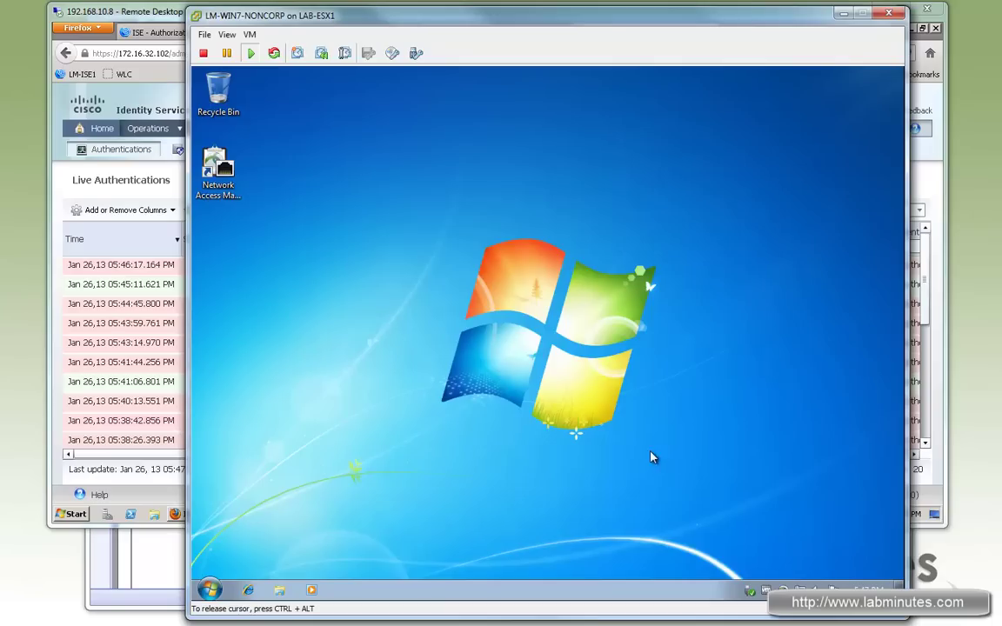
Move the AnyConnect client window into view, showing the wired network still authenticating.
drag(595, 411, 777, 505)
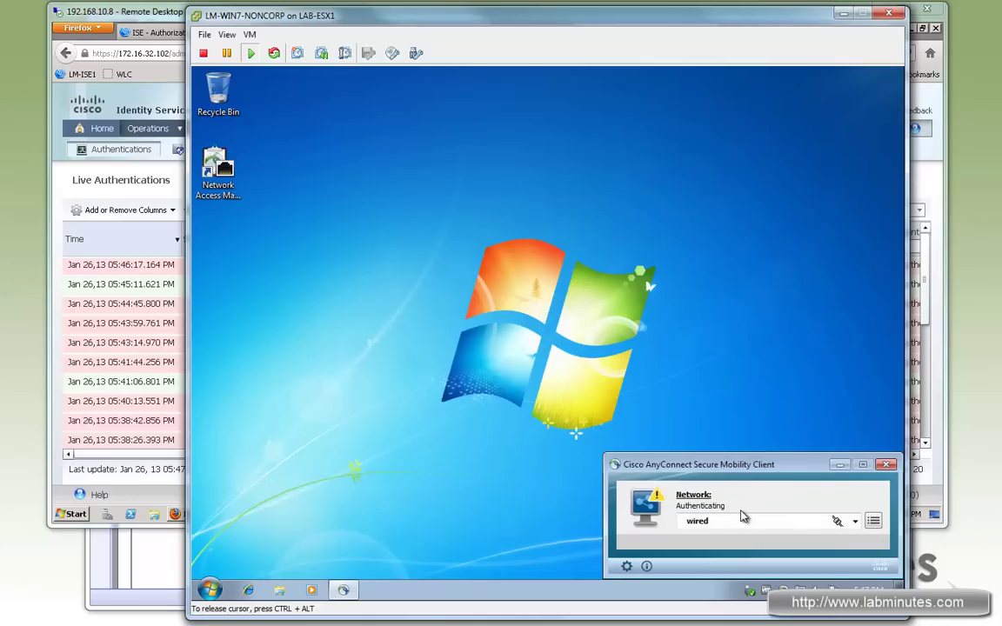
Confirm the LAB adapter is on an unidentified network with no internet access.
click(855, 526)
click(837, 522)
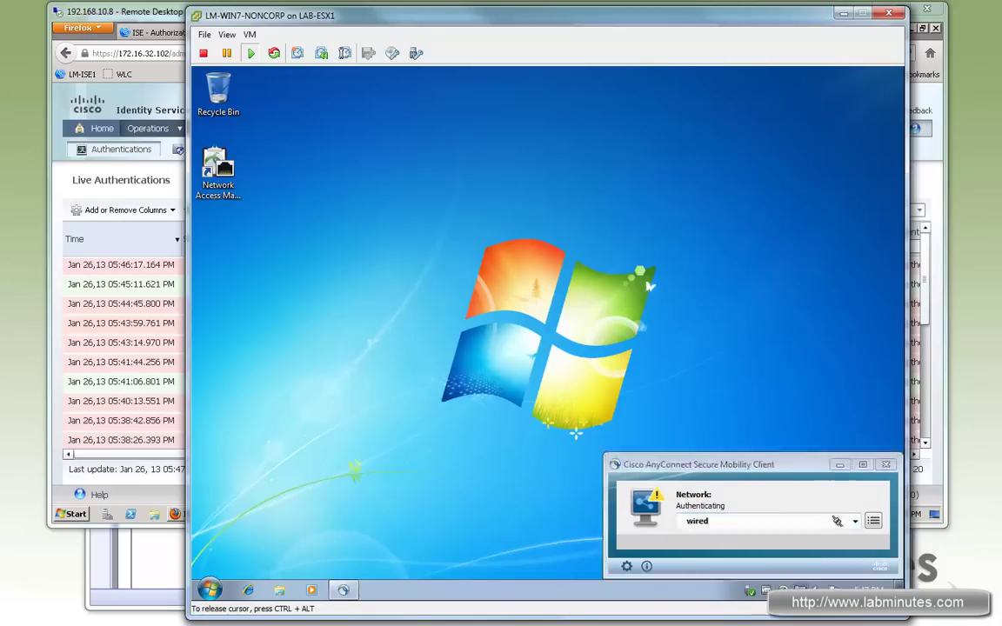
click(800, 591)
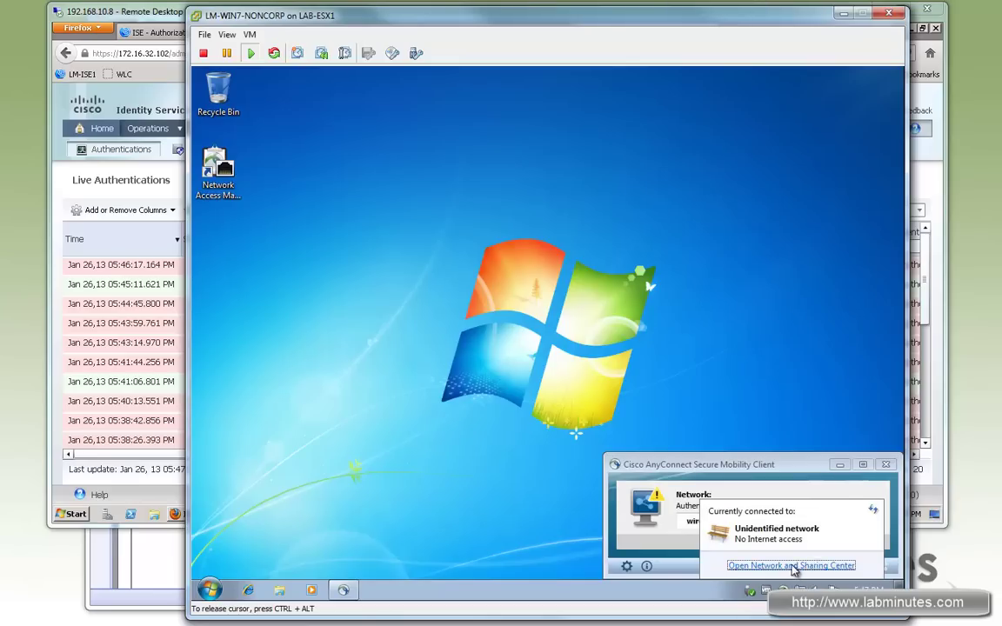
click(807, 566)
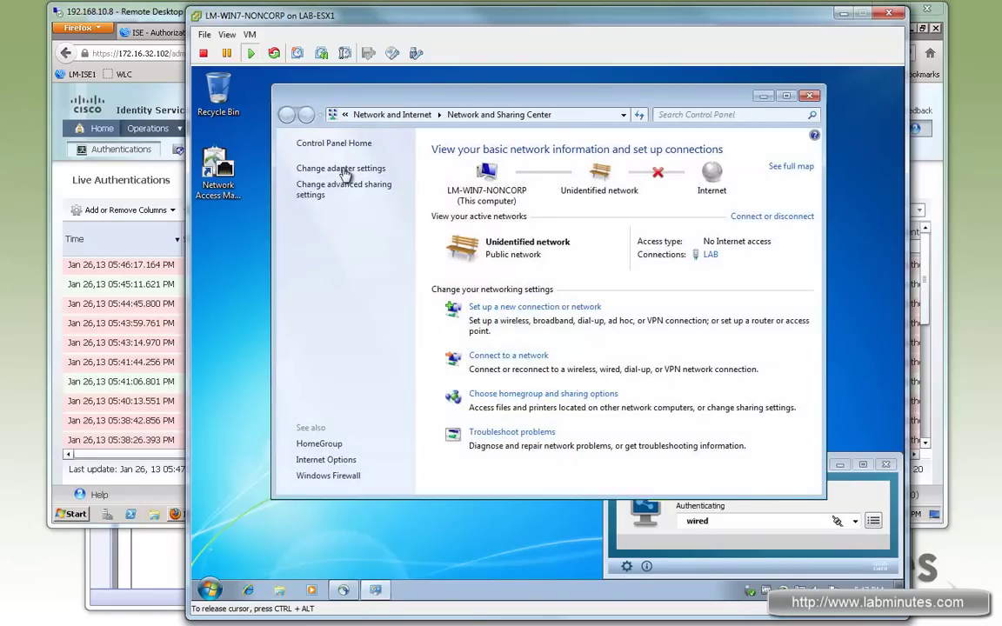
click(335, 168)
right_click(361, 177)
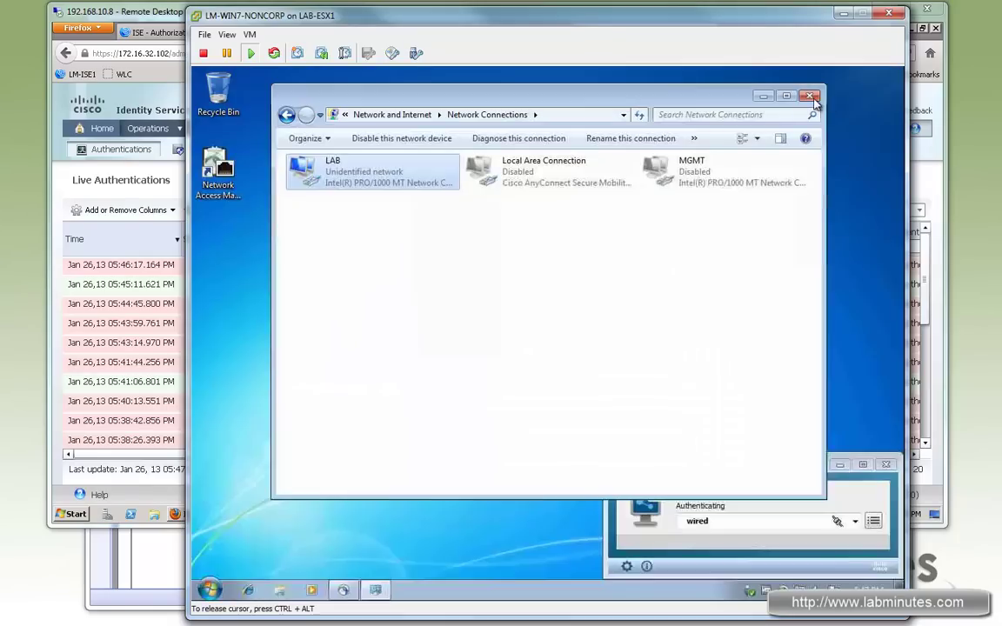
click(807, 97)
Choose Switch user from the Start menu's shut-down options.
click(216, 590)
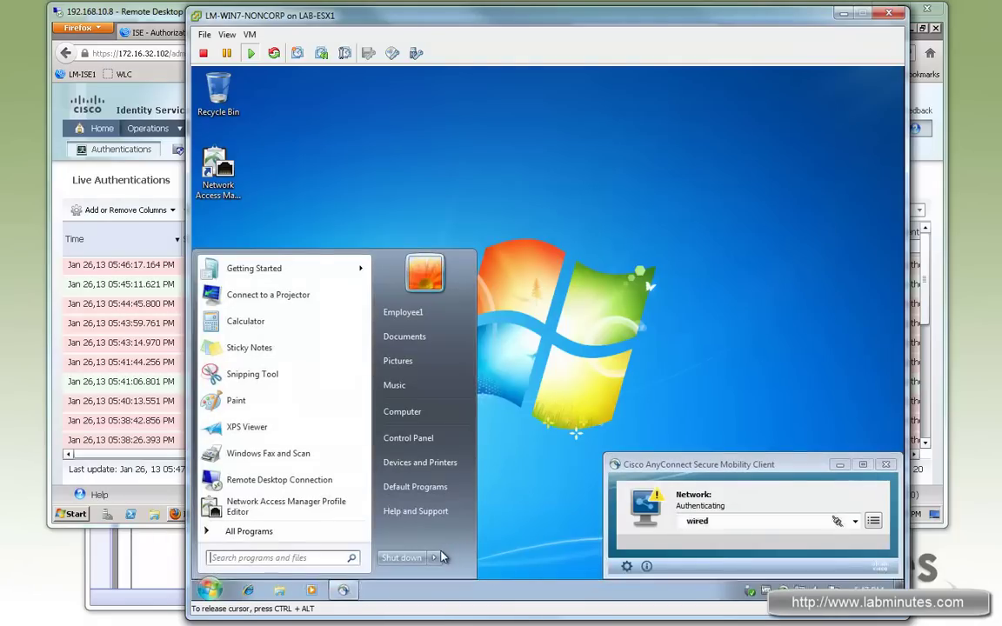
mouse_move(433, 559)
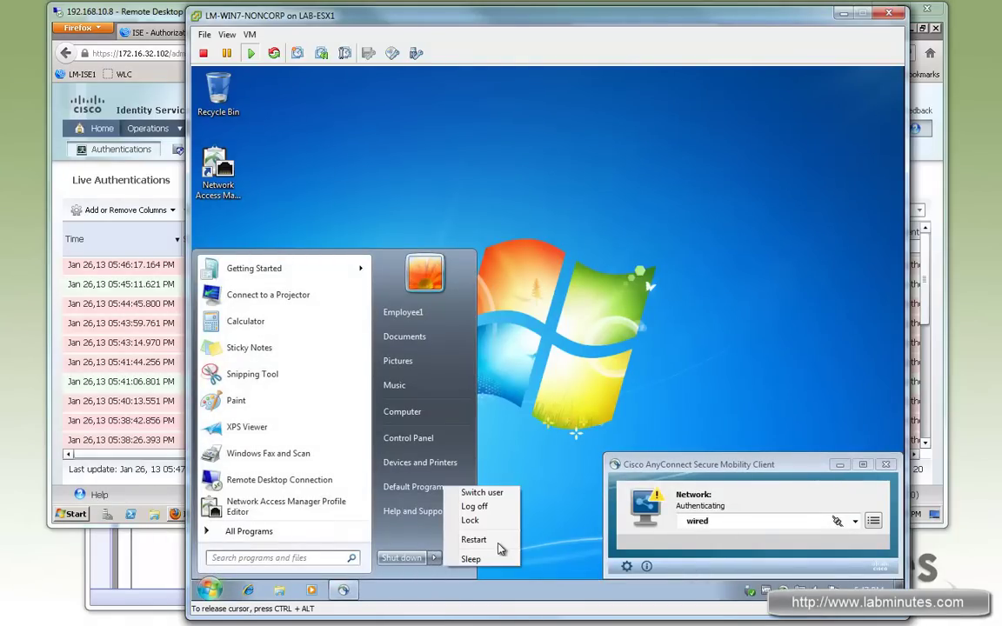
click(483, 494)
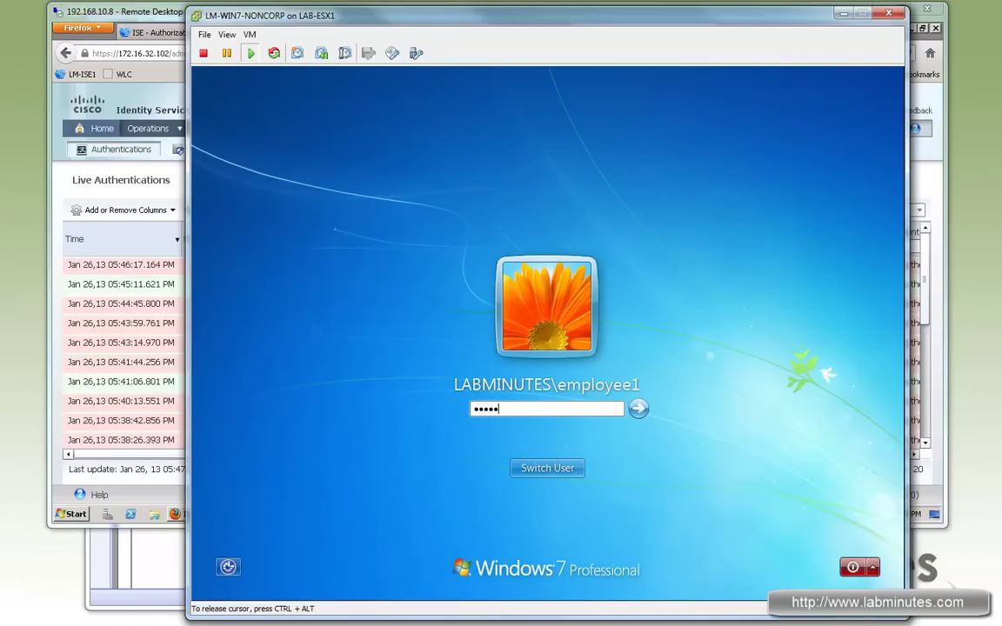
Log back on to the VM and see AnyConnect's wired network connected at 172.16.64.36.
key(Return)
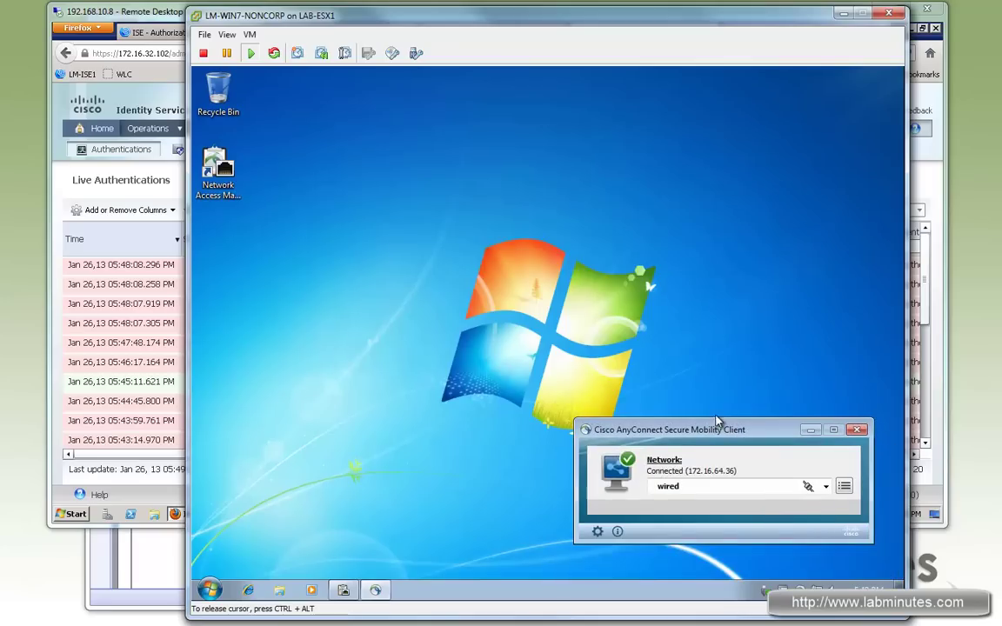
drag(739, 427, 750, 456)
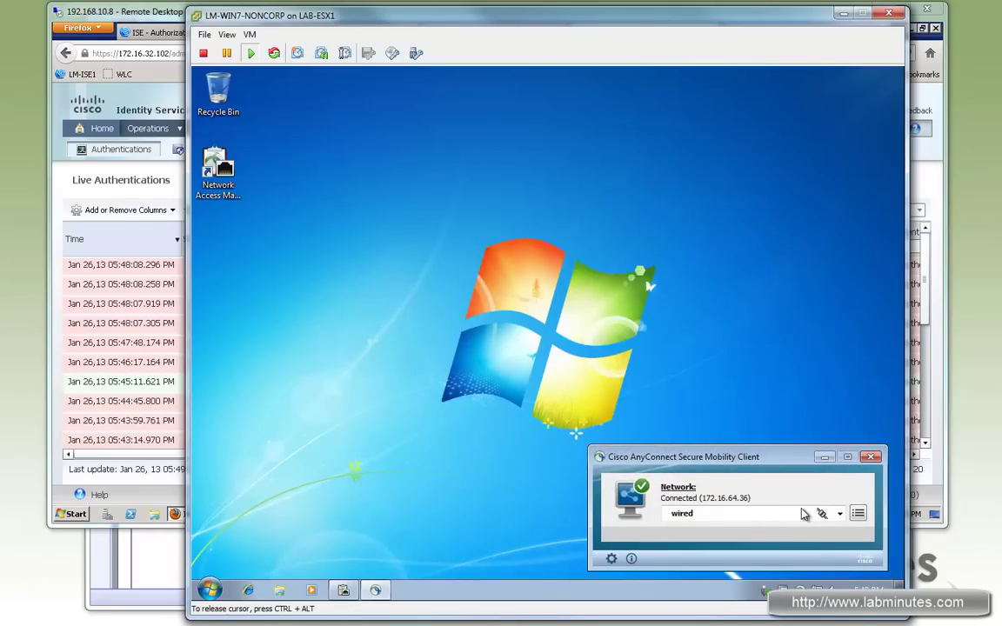
Open the RADIUS authentication details of the new LM-INTERNET-ONLY wired session.
click(165, 179)
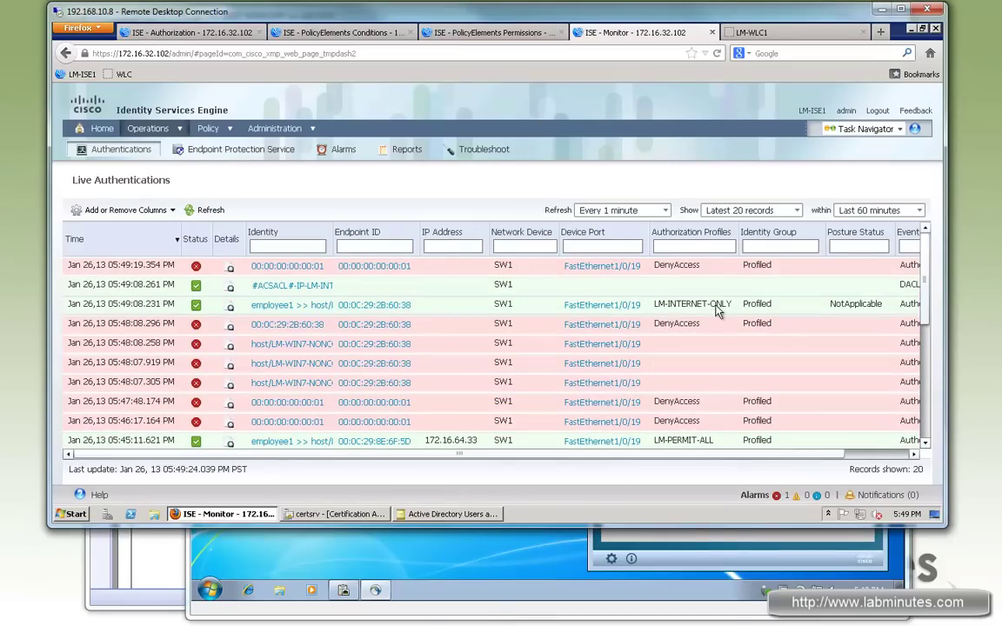
click(614, 528)
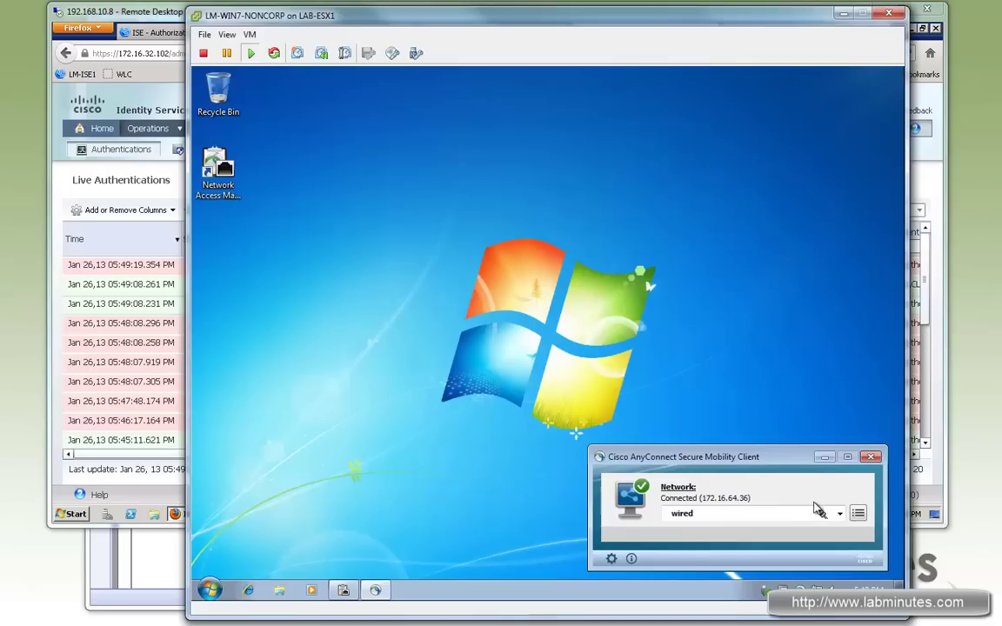
mouse_move(792, 464)
mouse_down()
mouse_move(783, 456)
mouse_move(794, 462)
mouse_up()
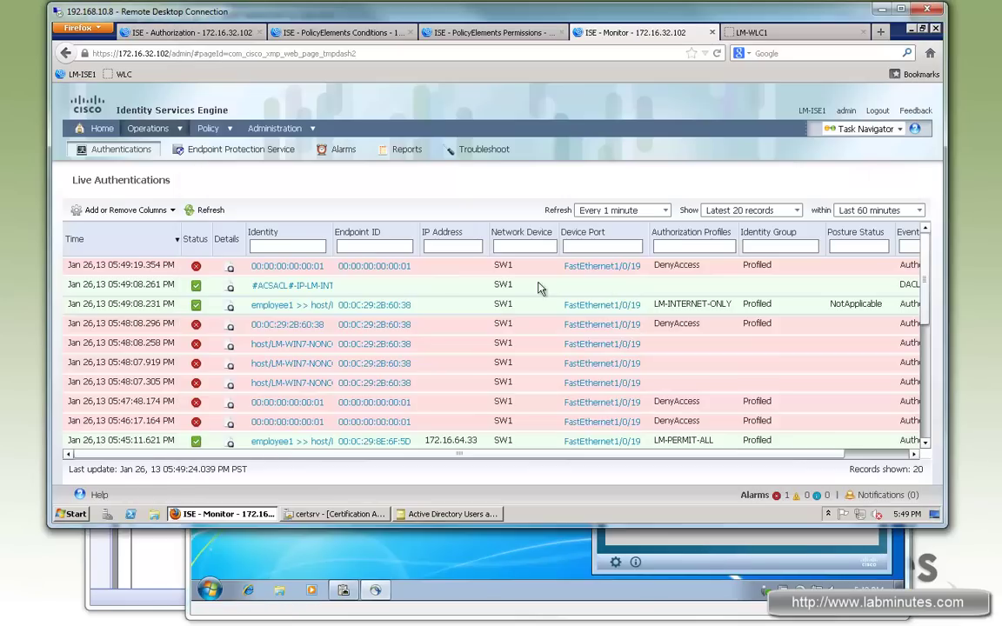
click(150, 16)
click(230, 309)
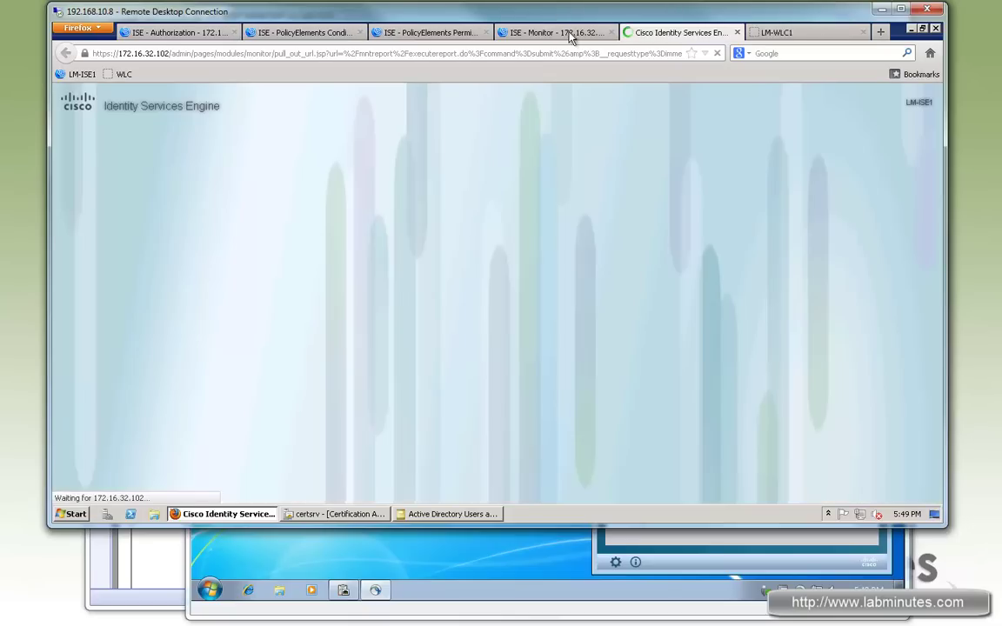
click(609, 33)
Open a command prompt beside Internet Explorer, skip the IE8 setup with Ask me later, and load Google Play.
click(680, 34)
click(494, 557)
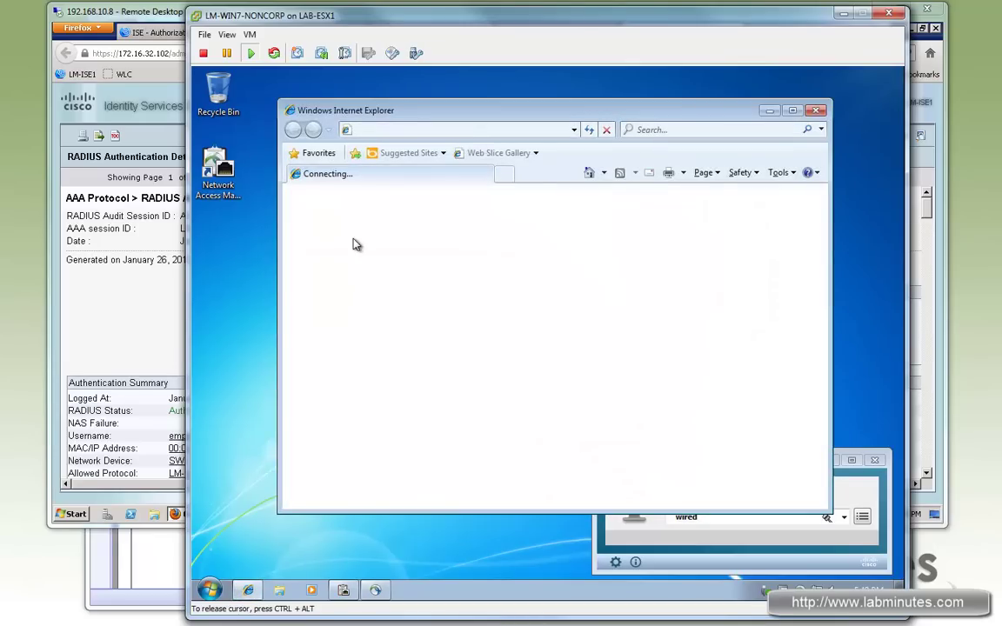
click(209, 590)
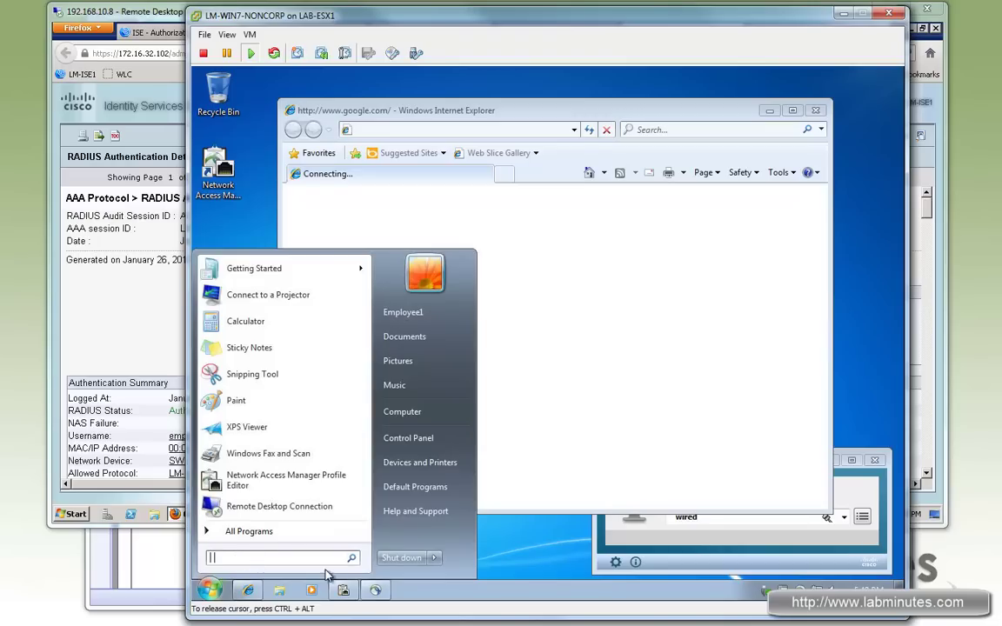
text(cmd)
key(Return)
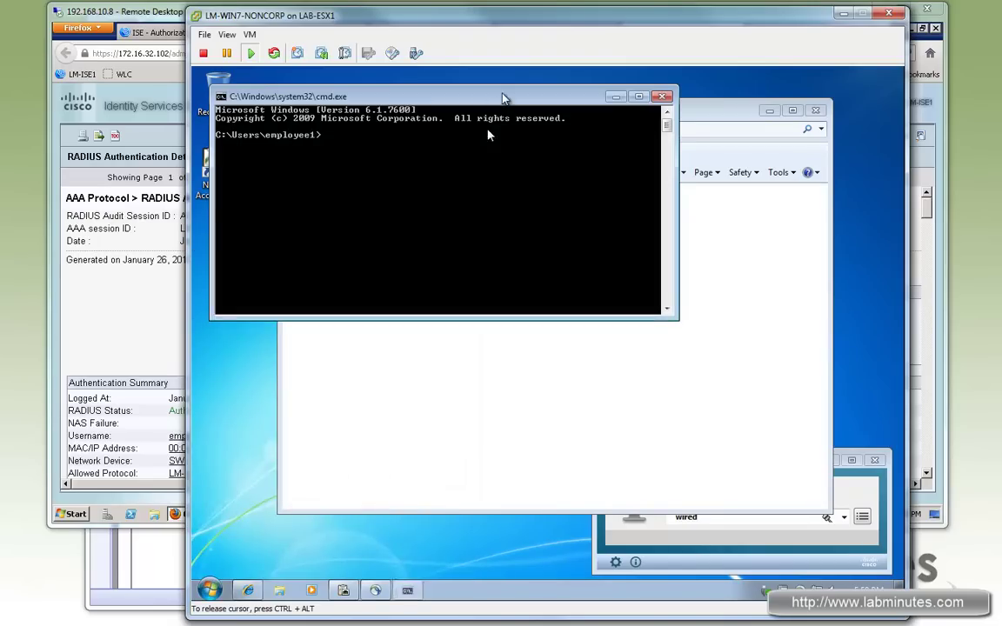
drag(487, 134, 642, 340)
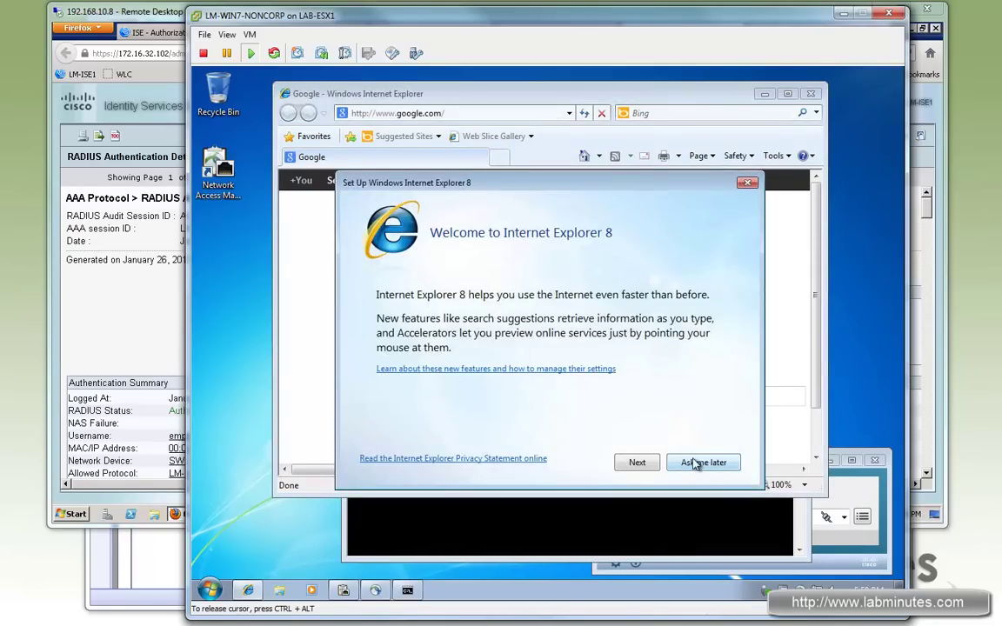
click(701, 462)
click(465, 187)
Ping 4.2.2.2 successfully, stop it with Ctrl+C, then start pinging 172.16.32.40.
click(526, 520)
text(ping 4.2.2.2)
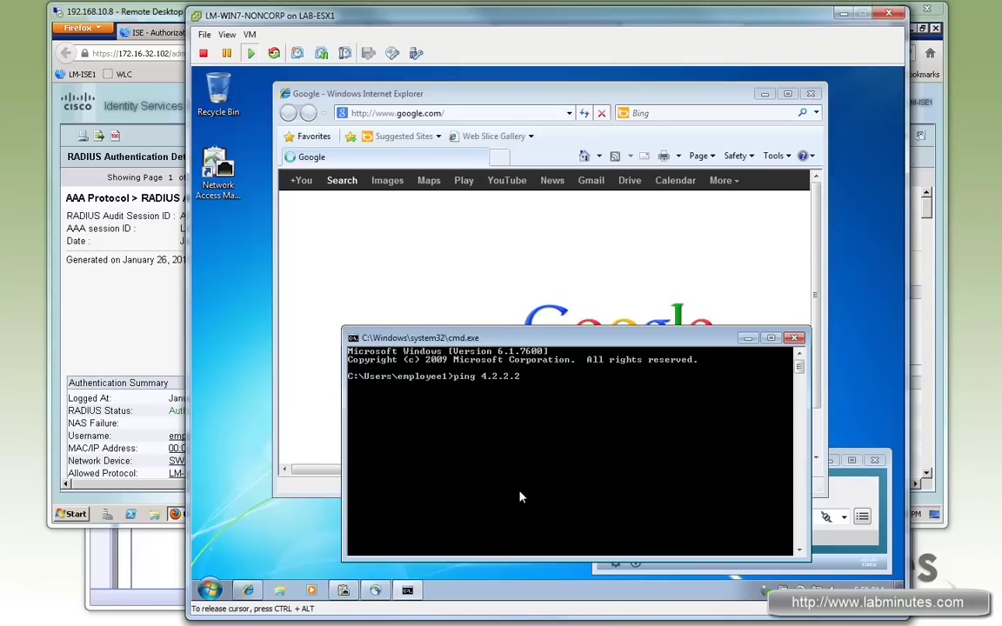
key(Return)
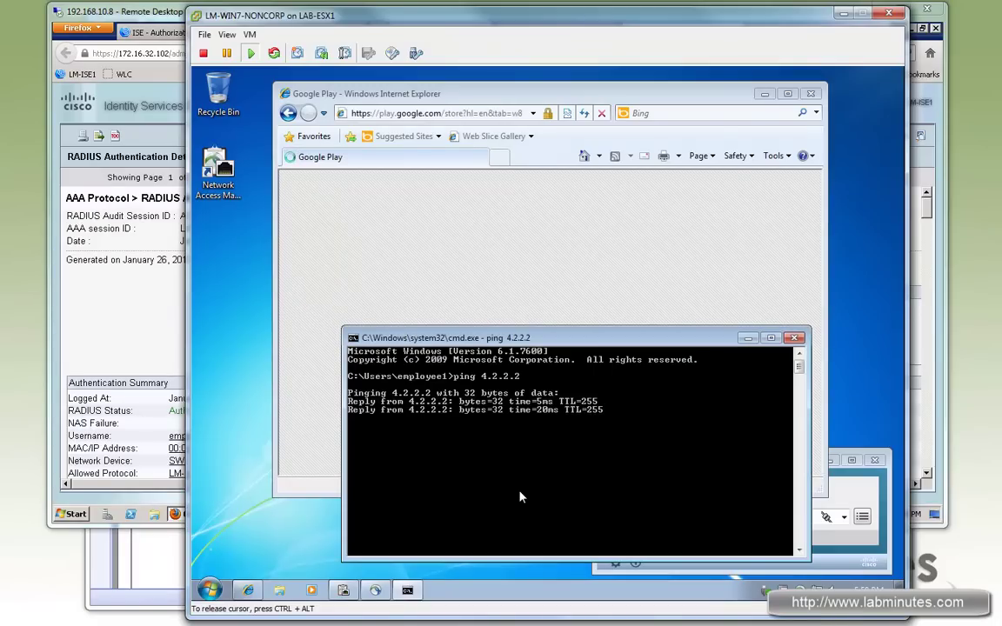
key(ctrl+c)
text(ing 4.2.2.2)
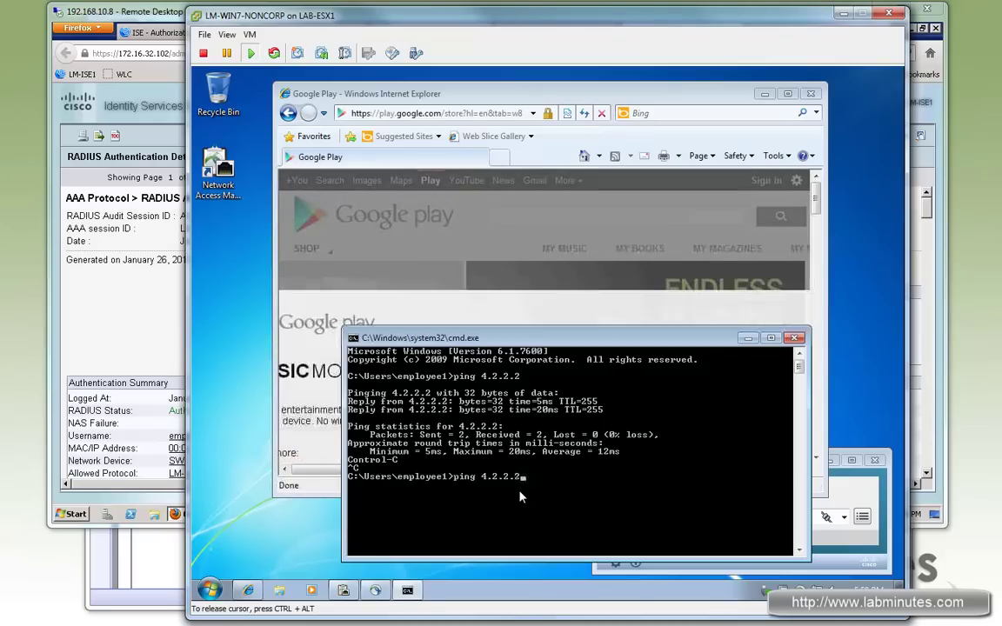
key(BackSpace)
text(172.16.32.40)
key(Return)
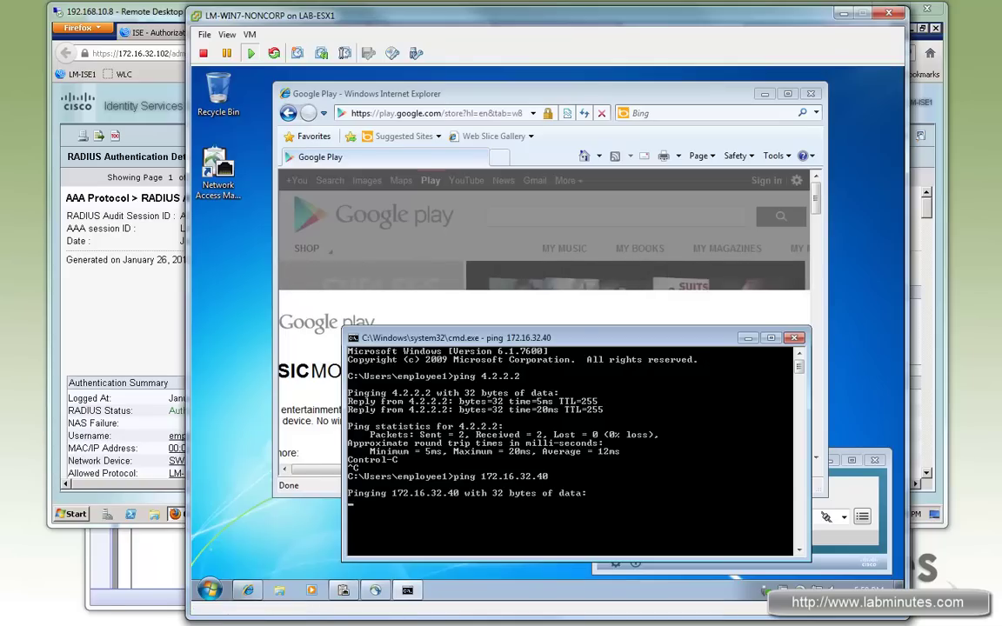
Show authentication sessions on FastEthernet1/0/19 and highlight the INTERNET-ONLY downloadable ACL name.
key(alt+Tab)
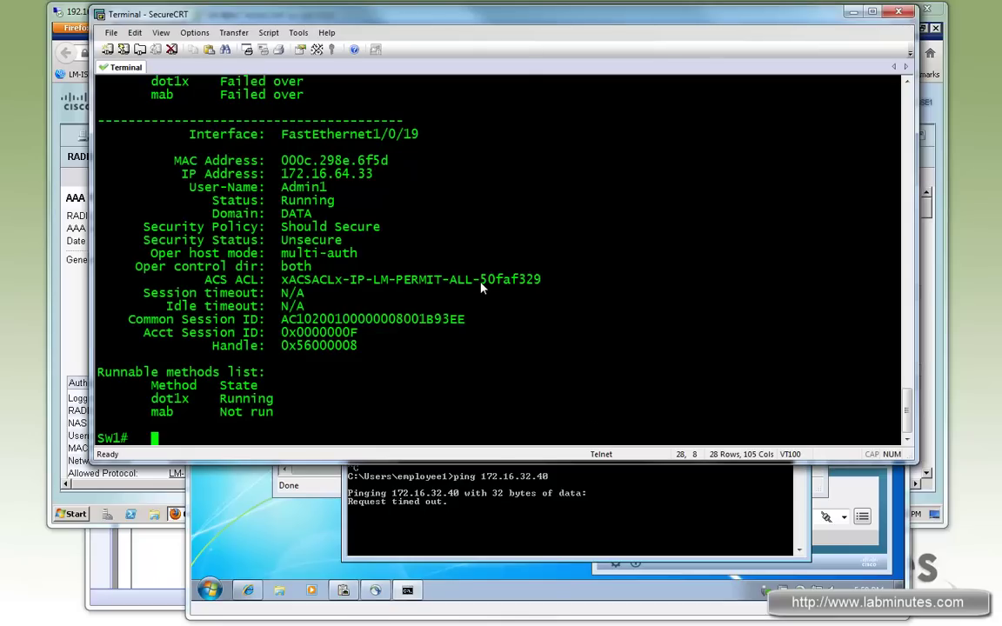
key(Return)
key(Return)
text(sh authen sess int f1/0/19)
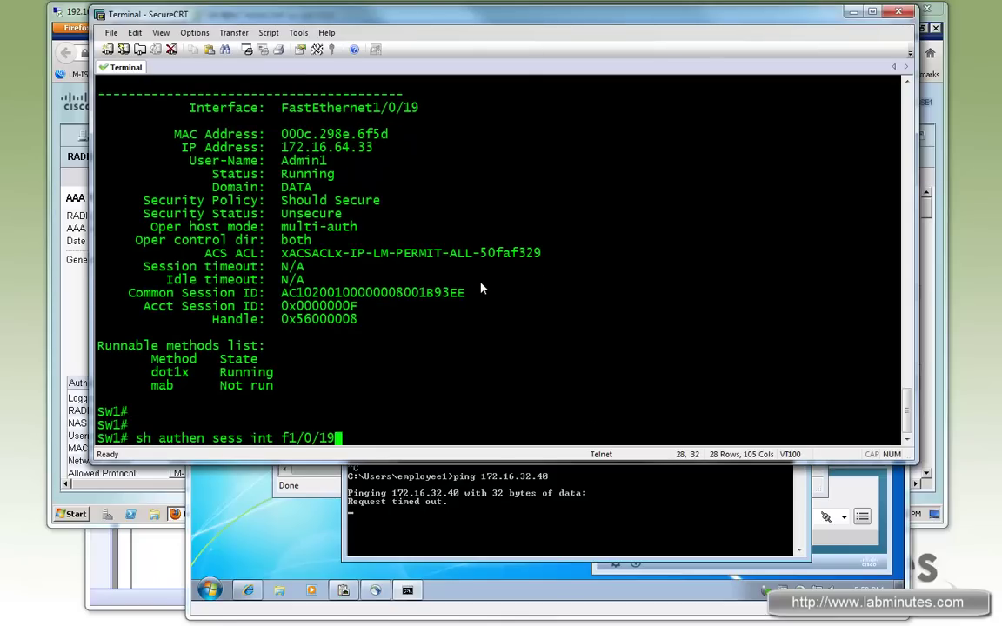
key(Return)
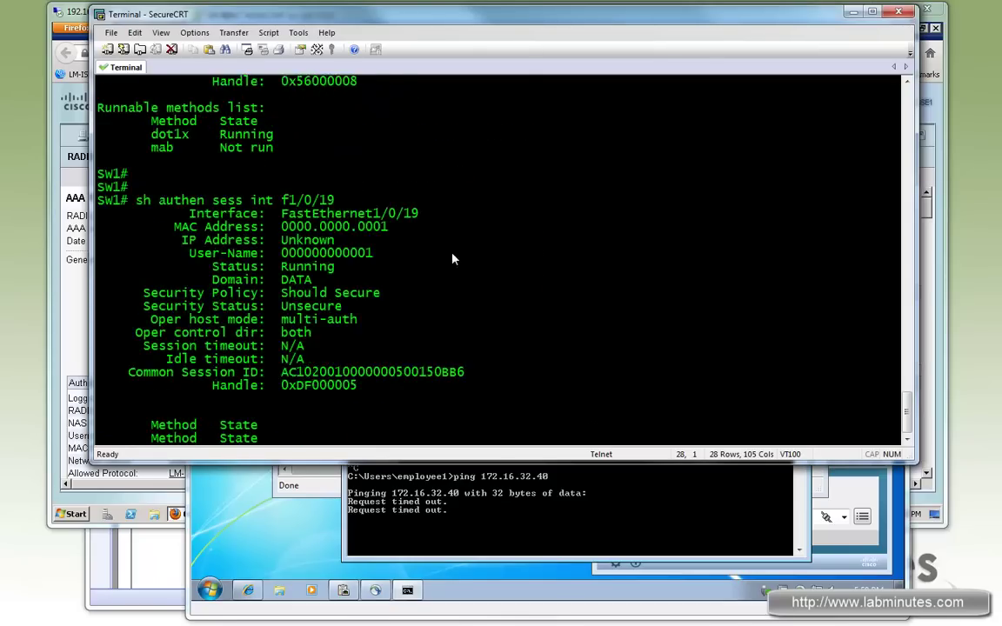
key(space)
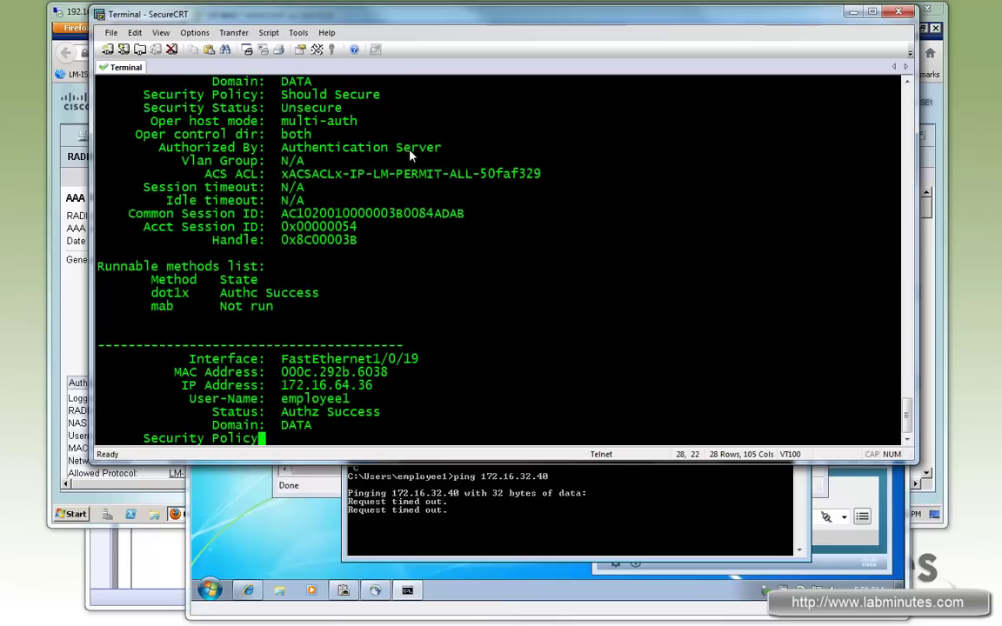
drag(350, 270, 503, 269)
List the switch access lists with 'sh access-l', highlight the INTERNET-ONLY deny rules, then minimize SecureCRT.
text(sh access-l)
key(Return)
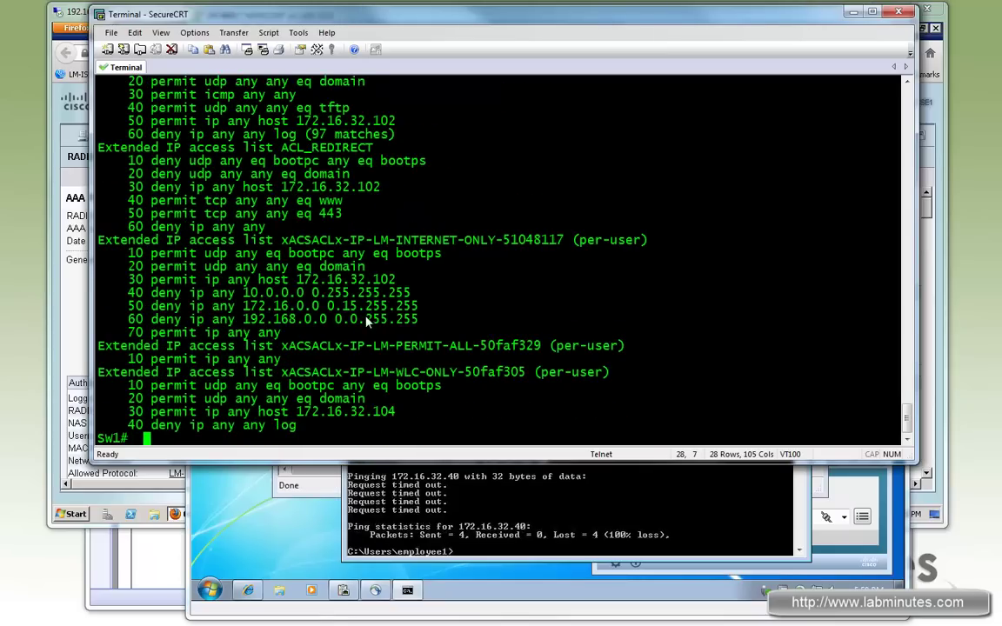
drag(434, 320, 128, 240)
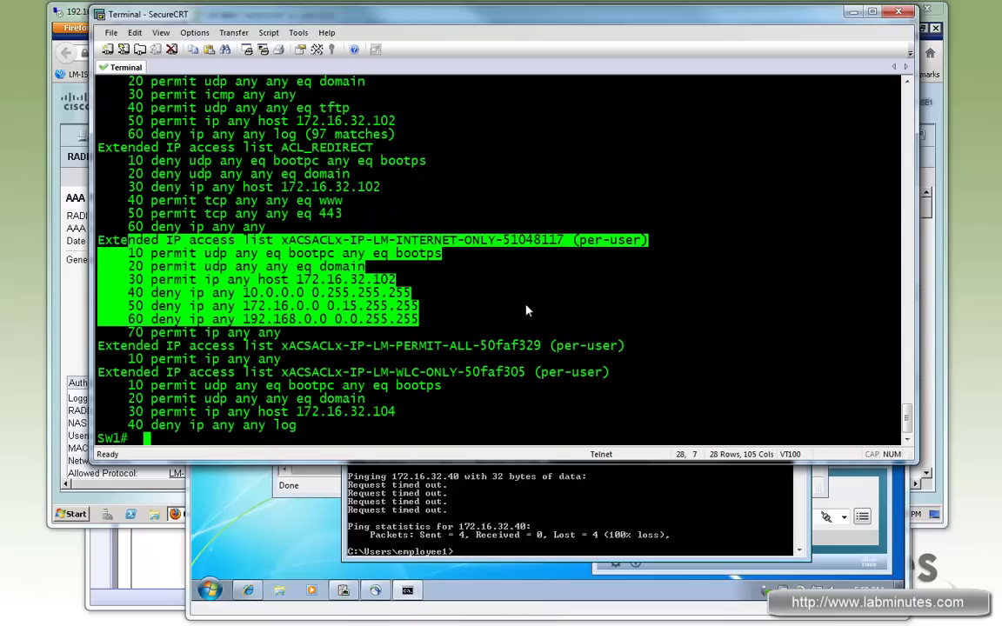
click(854, 14)
Scroll the ISE RADIUS report, highlighting EAP-FAST (EAP-MSCHAPv2), AD1 identity store and the authenticated username.
key(alt+Tab)
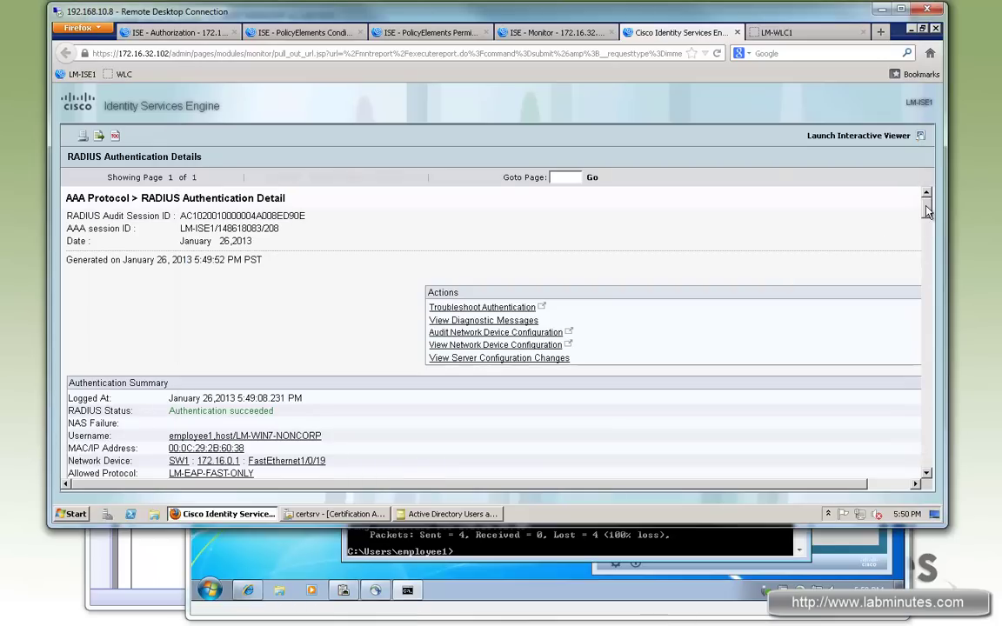
mouse_move(928, 202)
mouse_down()
mouse_move(929, 238)
mouse_move(929, 212)
mouse_up()
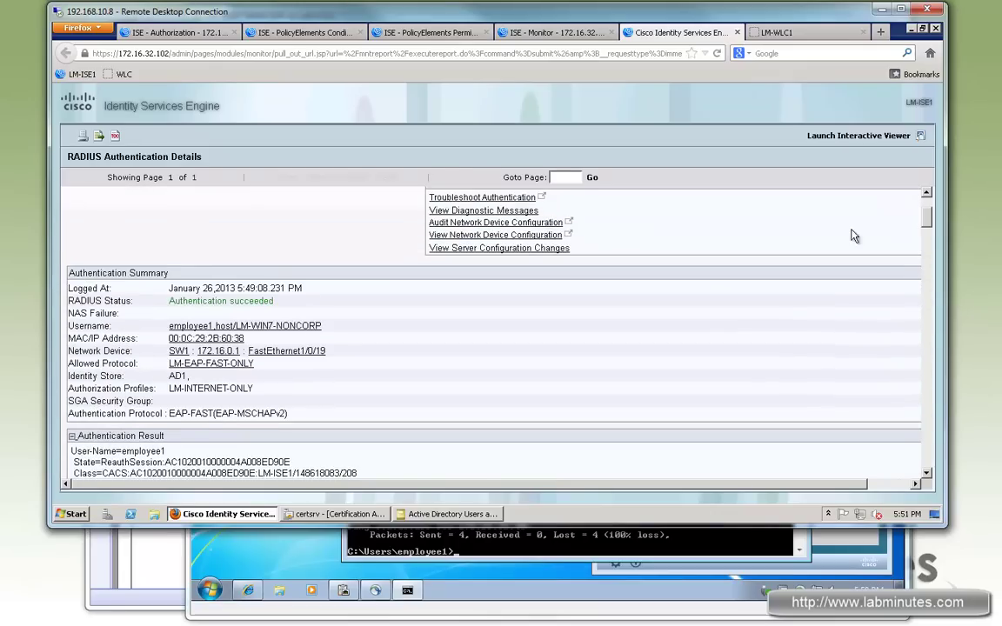
scroll(225, 402, down, 1)
drag(290, 398, 187, 397)
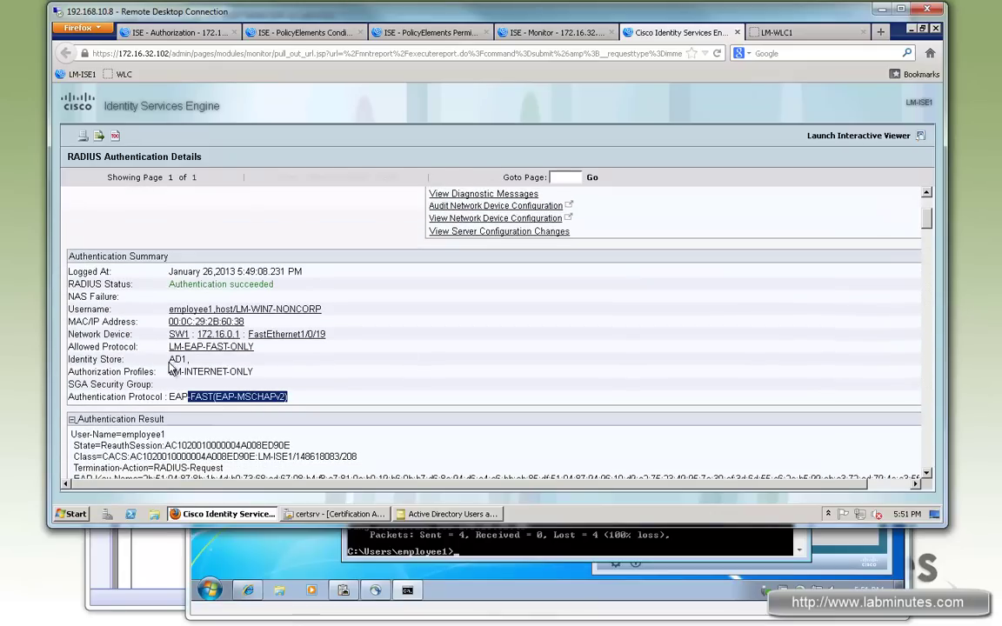
drag(190, 359, 170, 360)
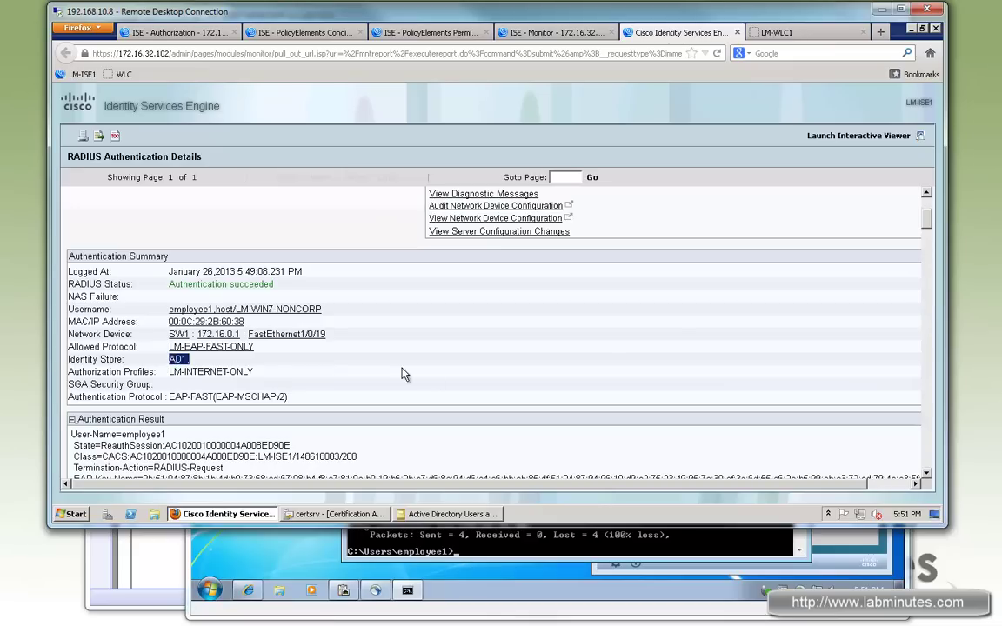
drag(929, 223, 924, 271)
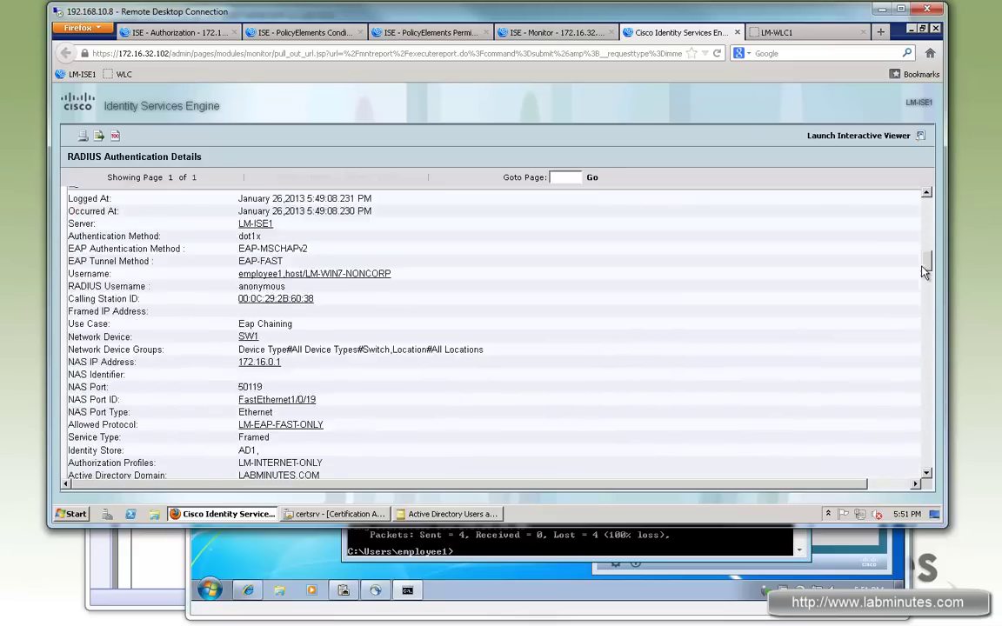
scroll(591, 279, down, 1)
scroll(415, 395, up, 4)
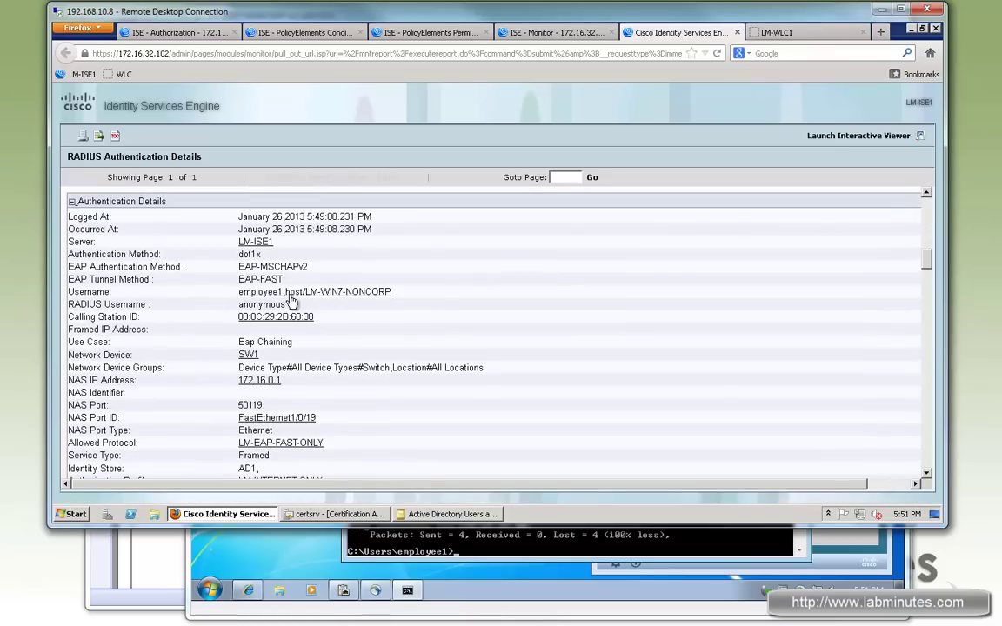
double_click(260, 292)
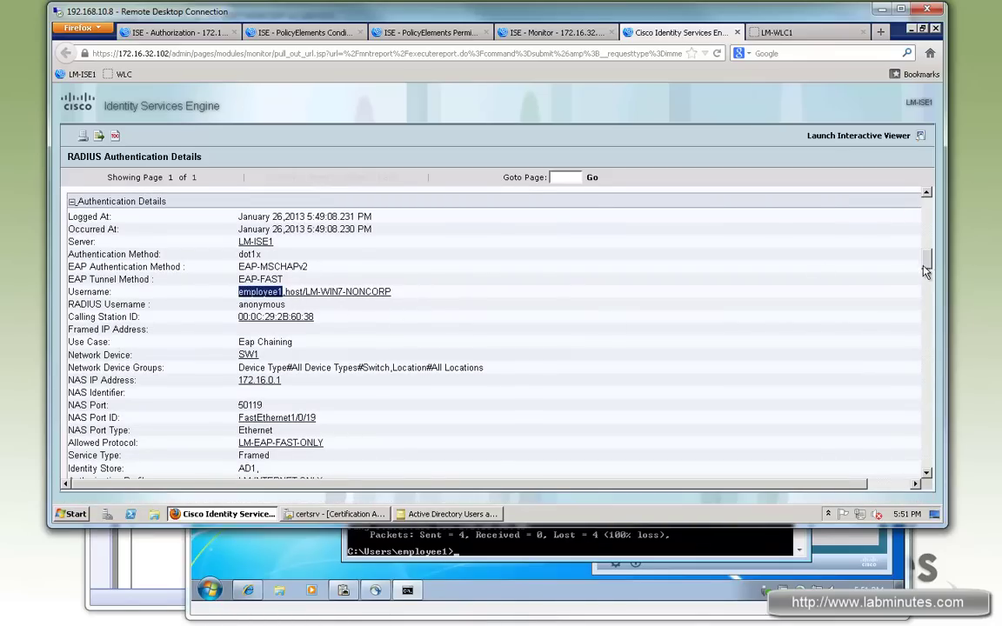
scroll(927, 275, down, 6)
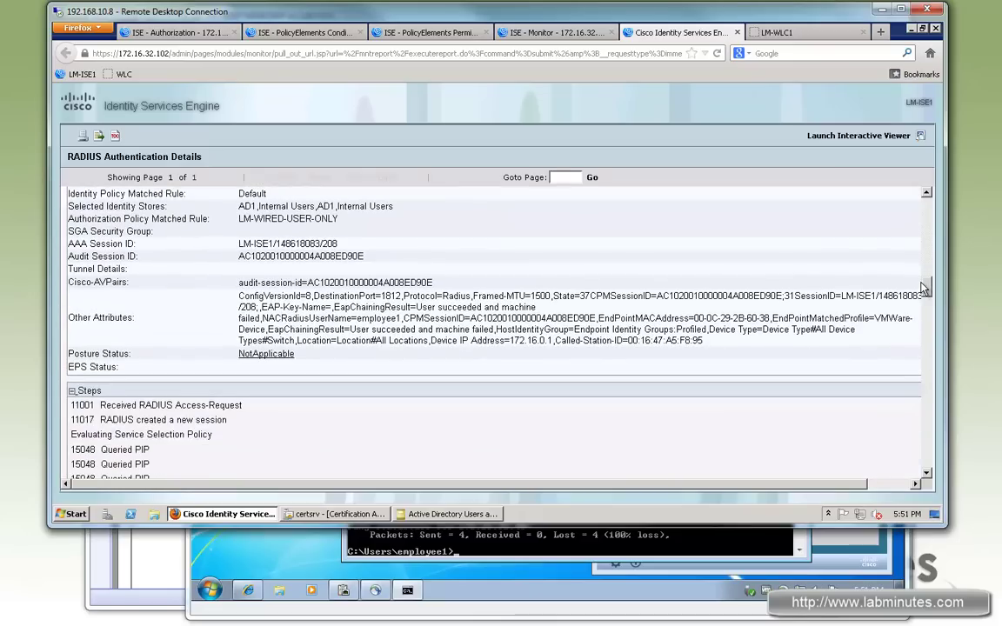
drag(925, 288, 918, 343)
drag(128, 200, 366, 393)
scroll(367, 394, down, 4)
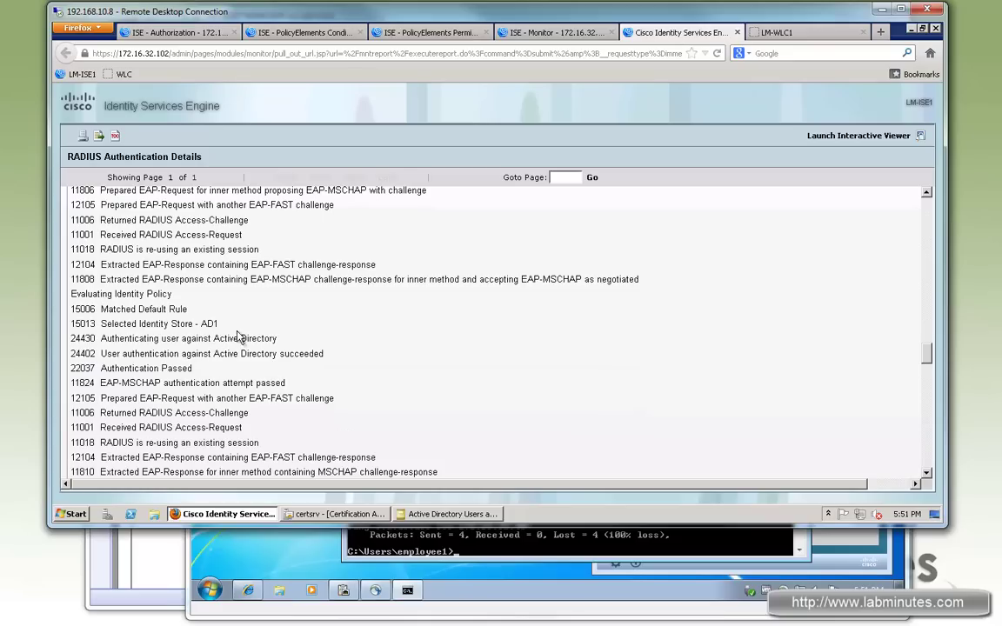
scroll(287, 397, down, 1)
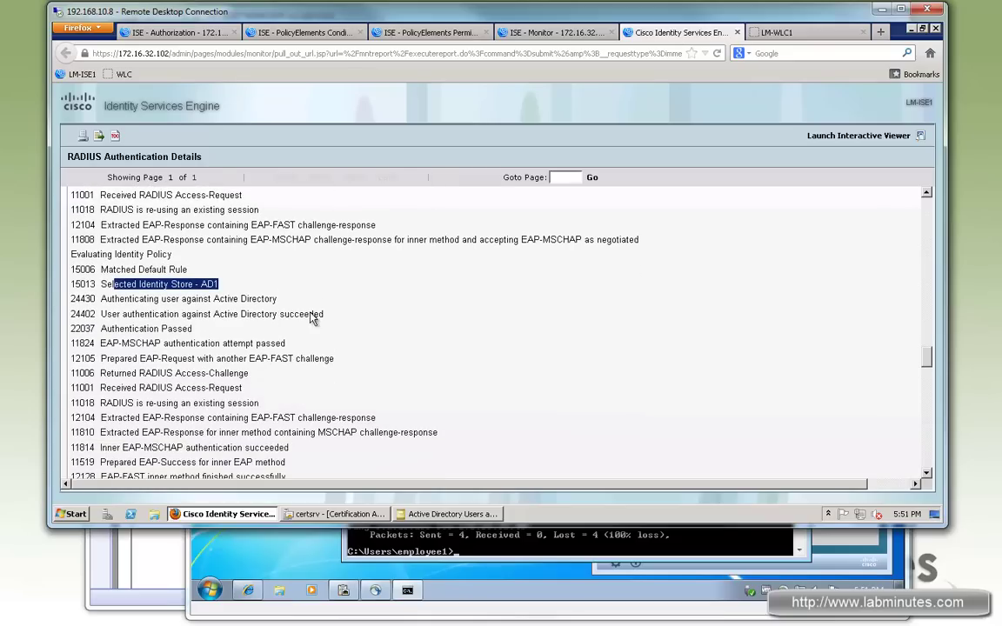
drag(176, 313, 396, 430)
scroll(396, 430, down, 5)
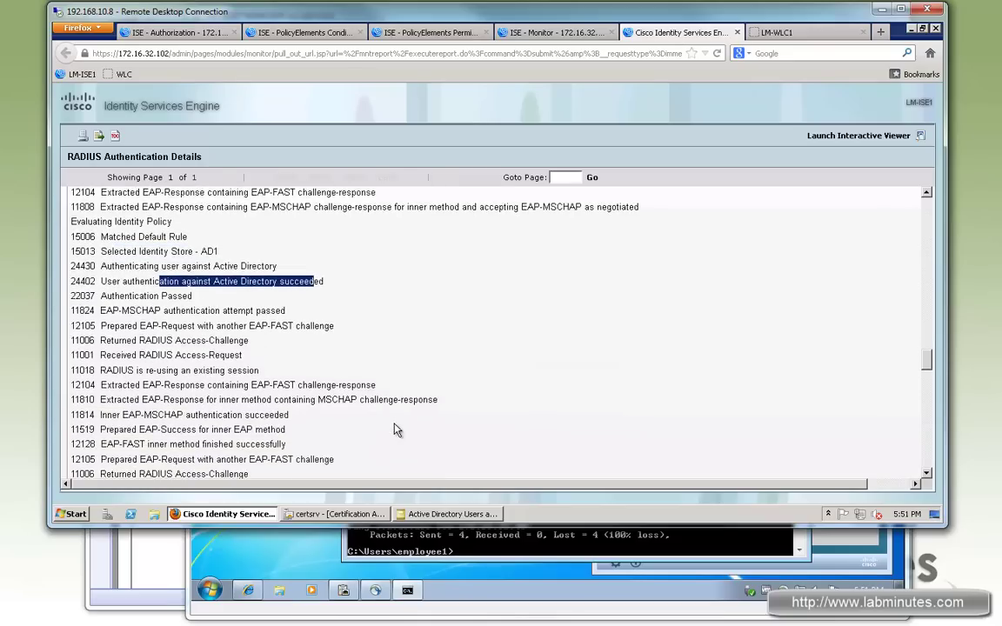
scroll(396, 430, down, 4)
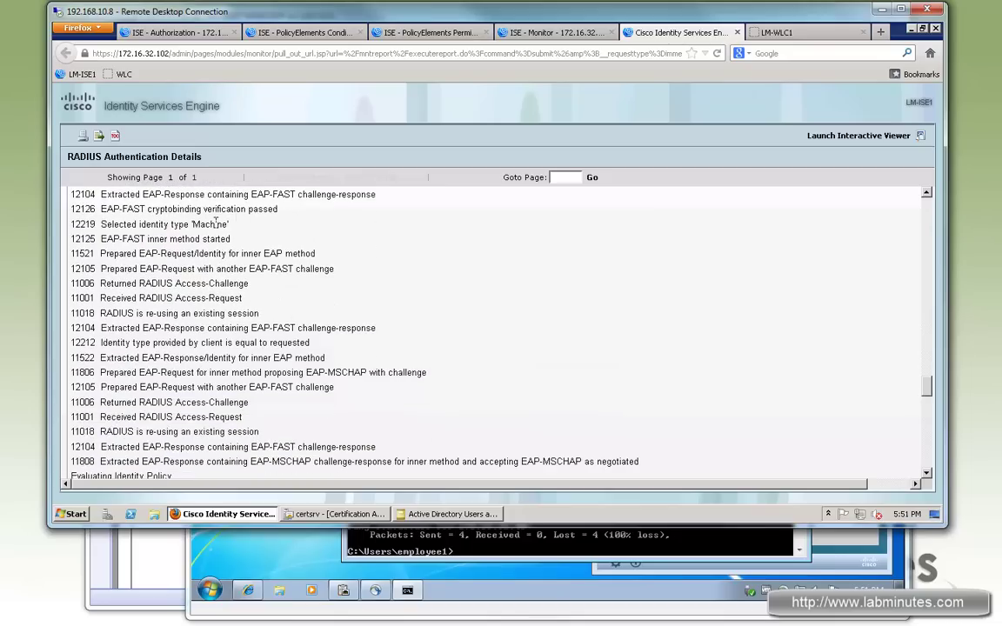
drag(126, 209, 228, 224)
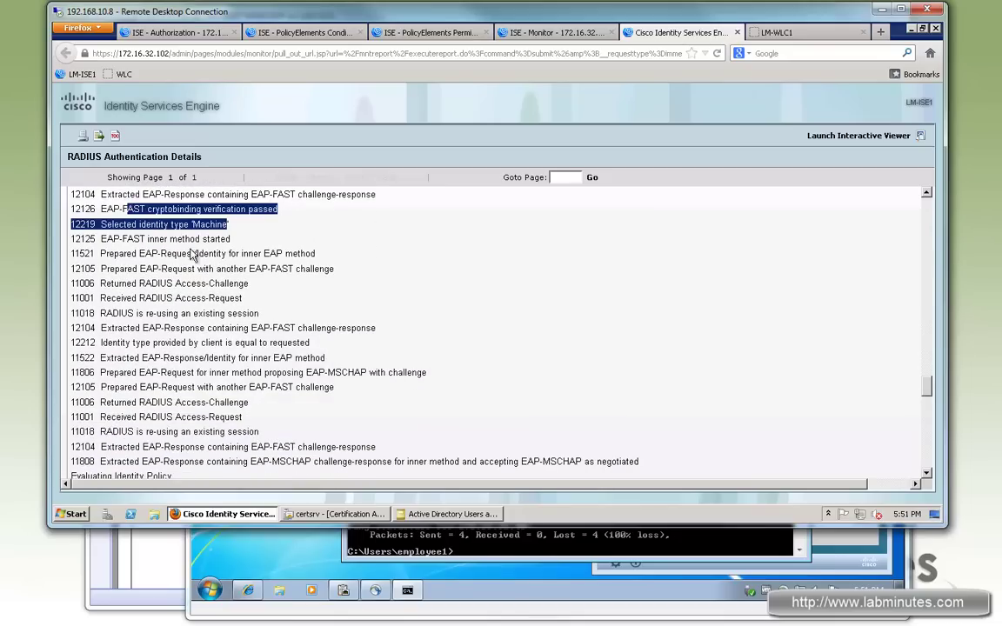
drag(135, 431, 227, 431)
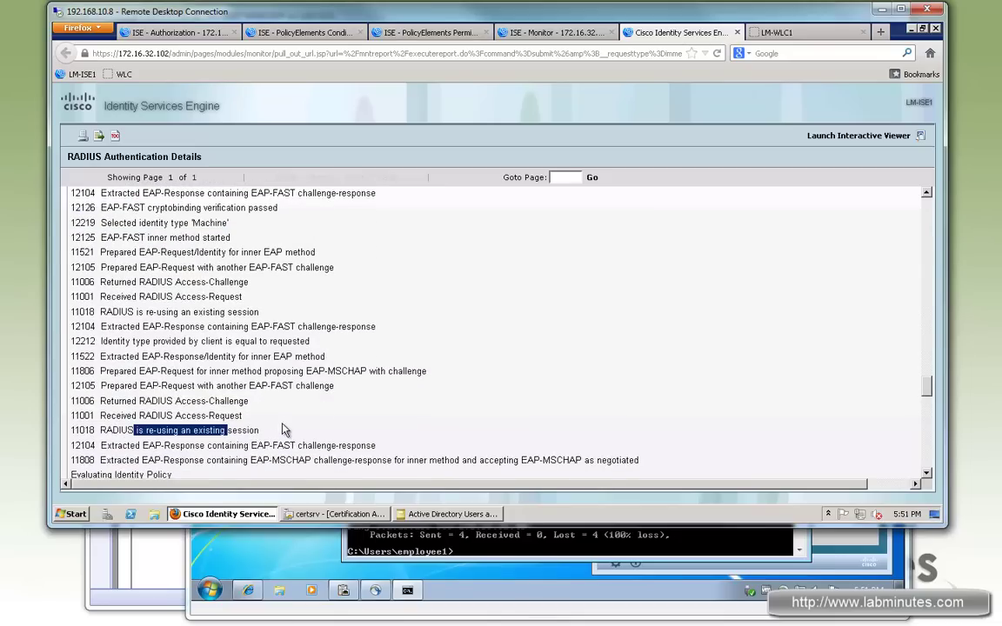
scroll(171, 393, down, 3)
drag(121, 387, 269, 421)
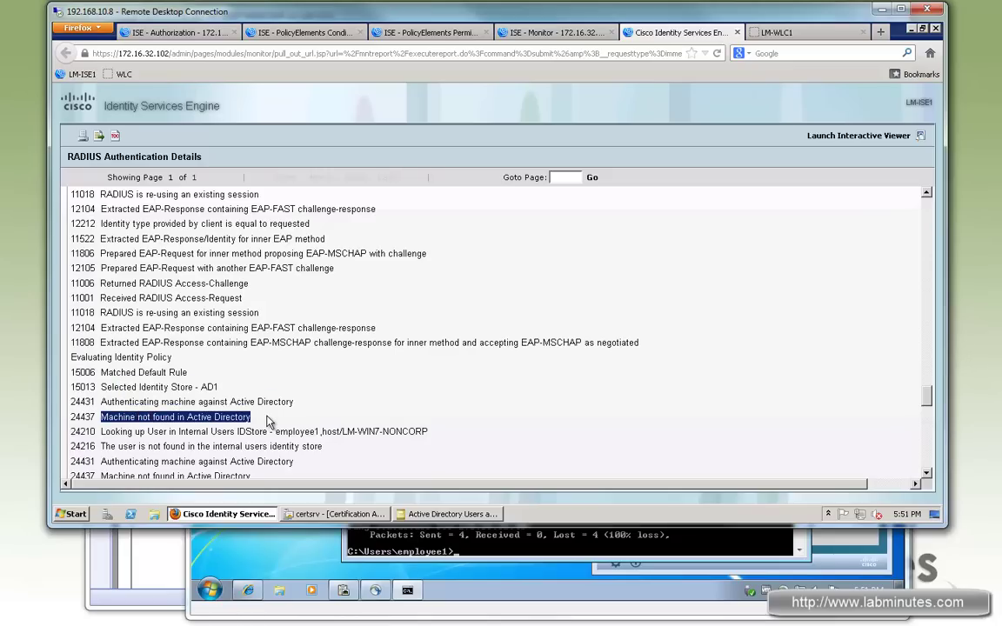
scroll(426, 409, down, 1)
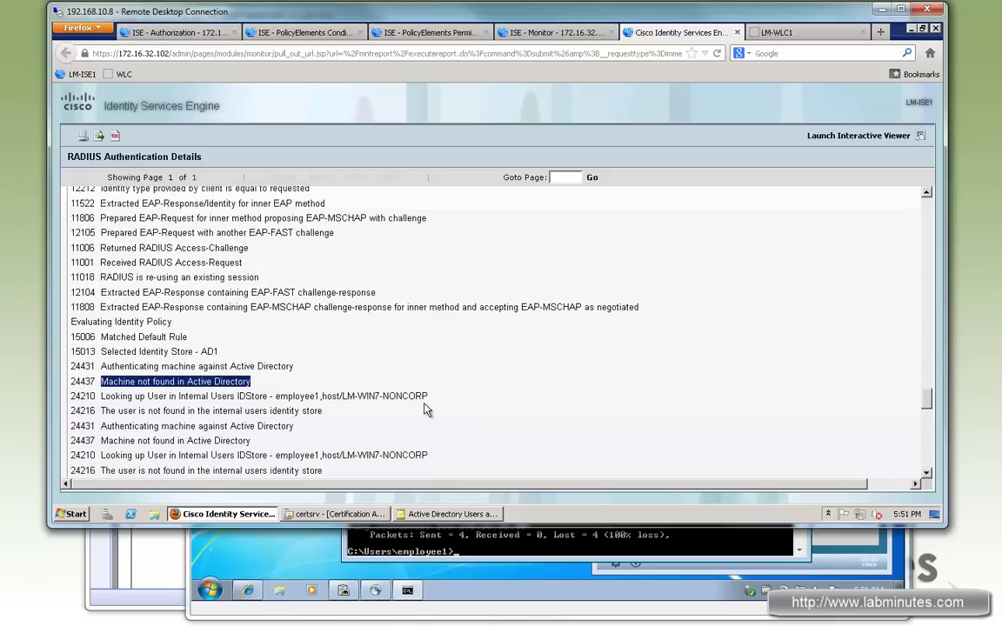
scroll(424, 409, down, 1)
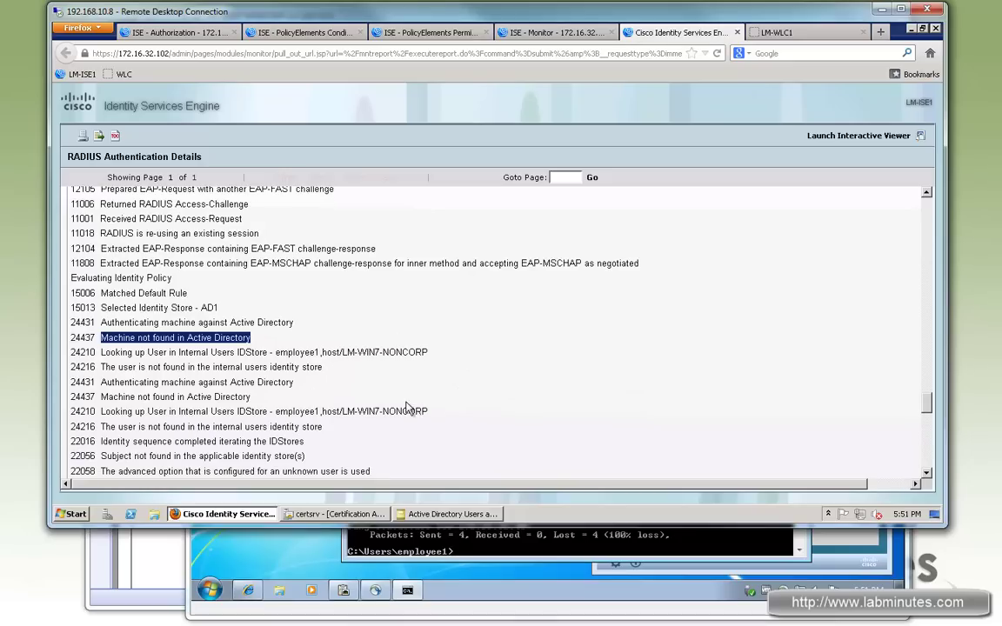
drag(84, 397, 270, 400)
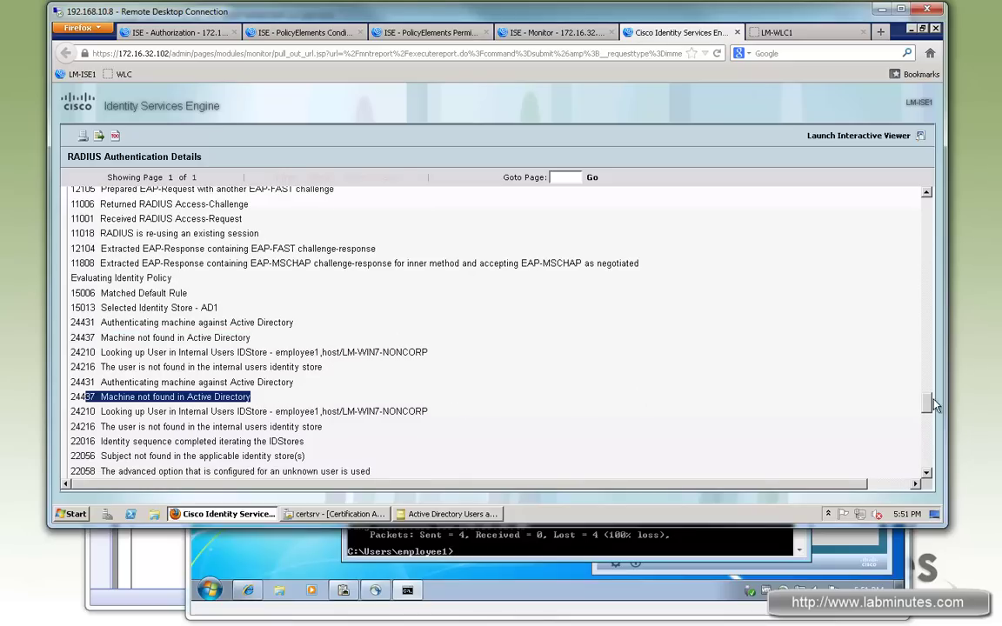
scroll(924, 312, up, 20)
scroll(420, 330, up, 4)
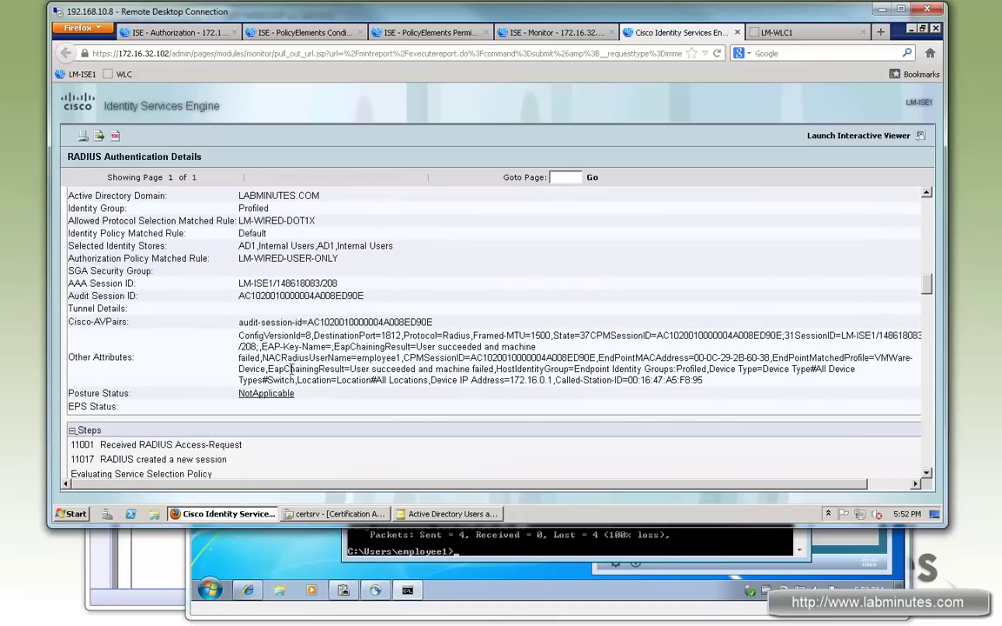
drag(268, 369, 495, 368)
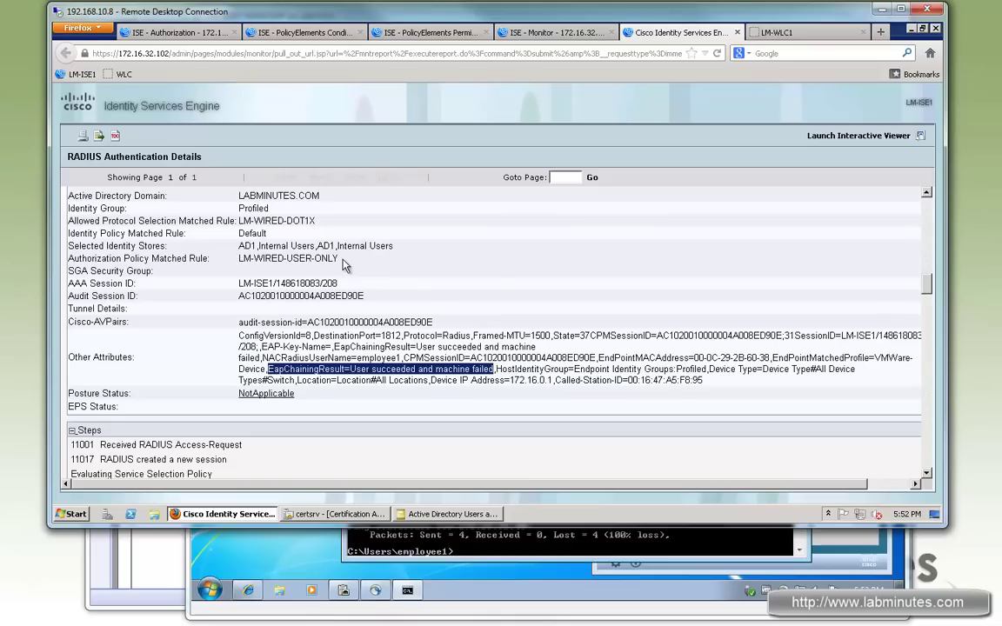
triple_click(267, 258)
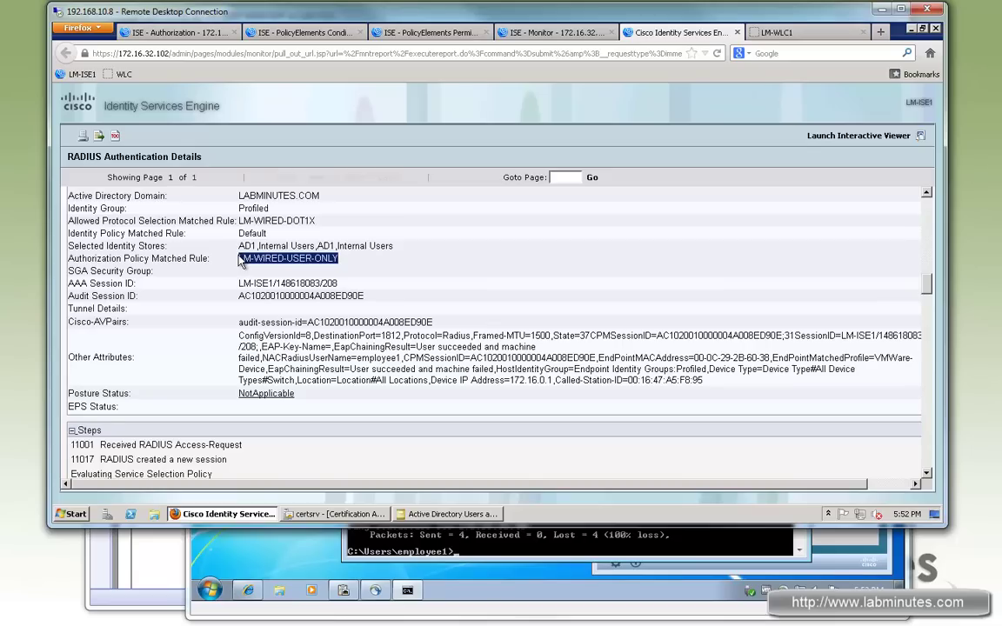
drag(254, 258, 339, 268)
Switch to the LM-WIN7-NONCORP console showing 4.2.2.2 replies and 172.16.32.40 timeouts.
key(alt+Tab)
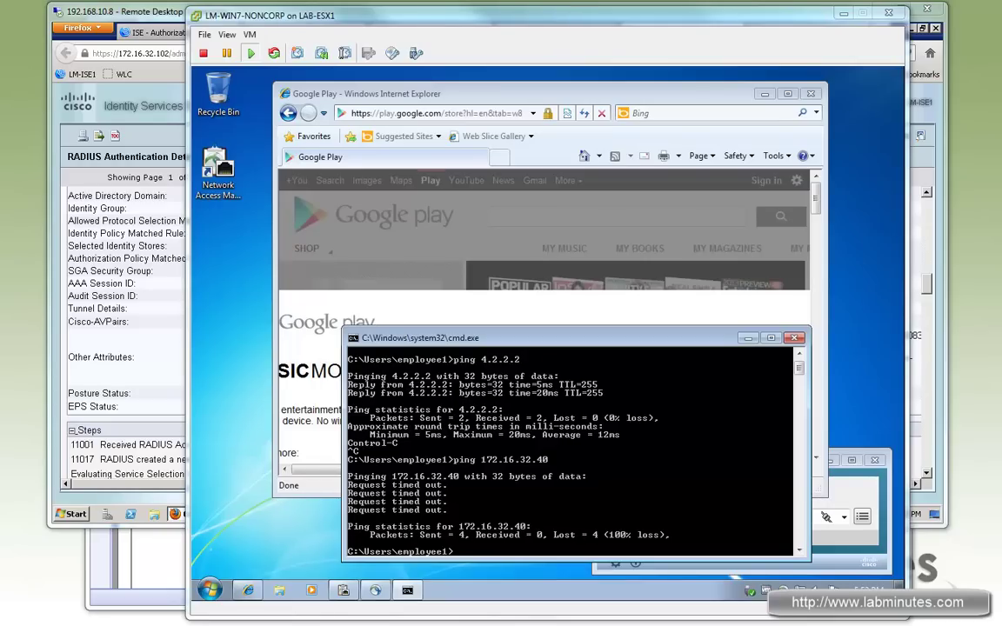